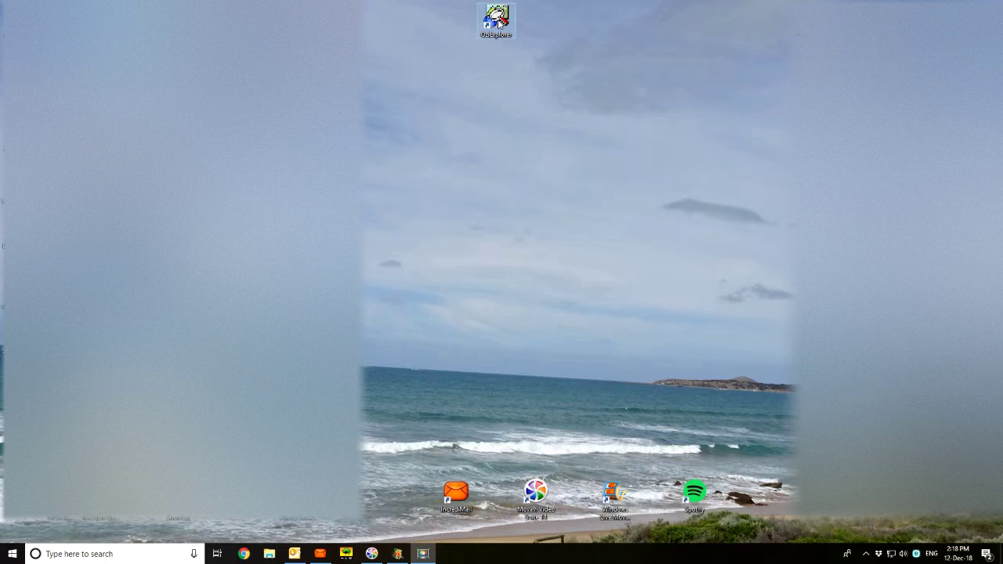
# - Launch OziExplorer and reposition the Map View overview window clear of the toolbar
pyautogui.click(499, 22)
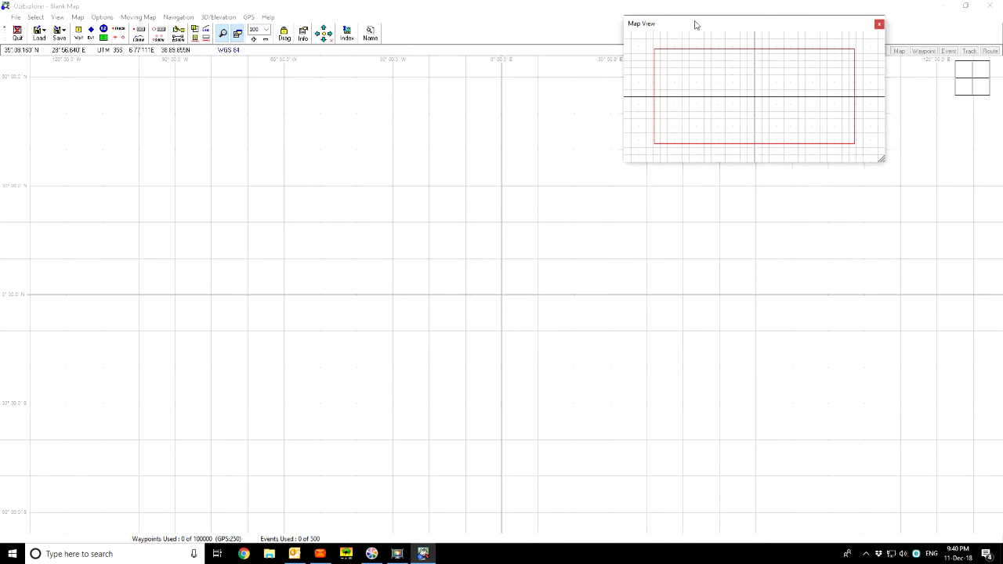
pyautogui.moveTo(710, 30); pyautogui.dragTo(669, 25)
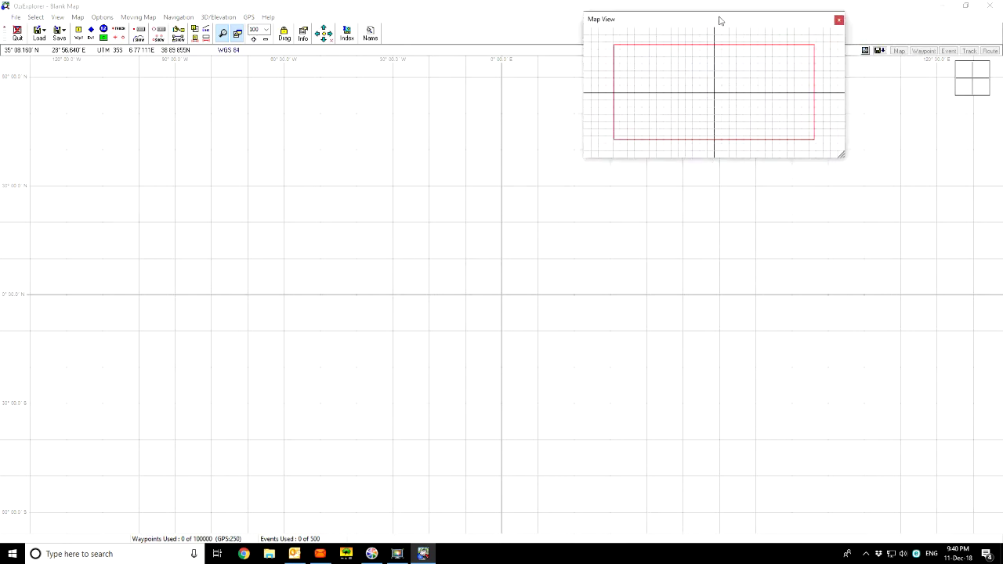
pyautogui.moveTo(732, 61); pyautogui.dragTo(788, 29)
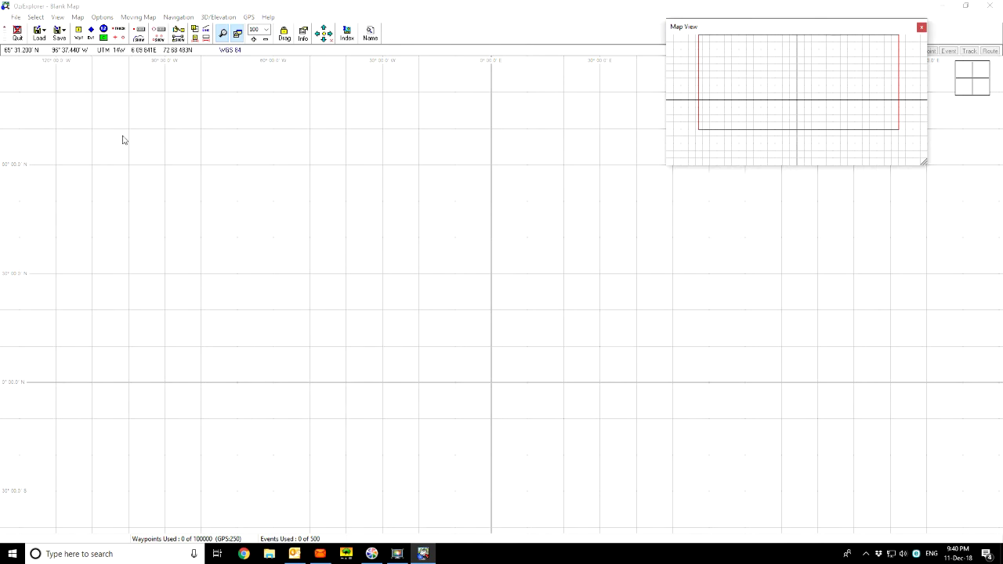
# - Load the Australia.map file in the Map of Australia for OziExplorer folder from the recently opened maps
pyautogui.click(14, 19)
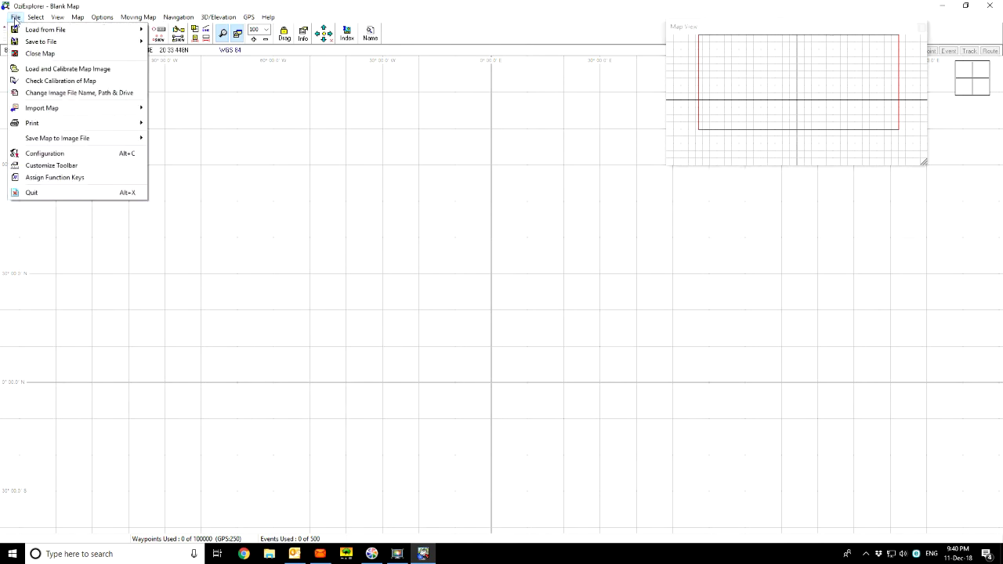
pyautogui.moveTo(31, 31)
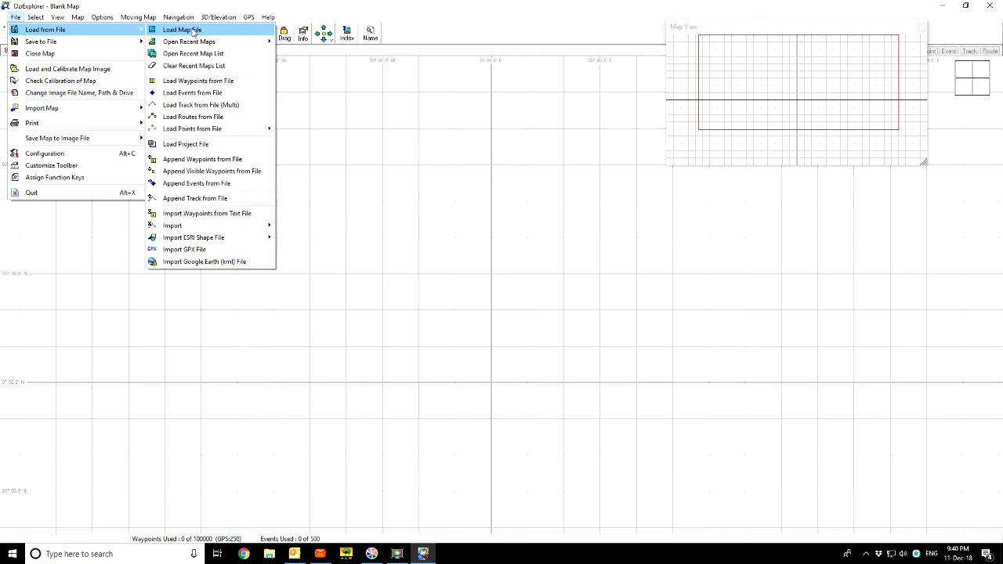
pyautogui.moveTo(185, 43)
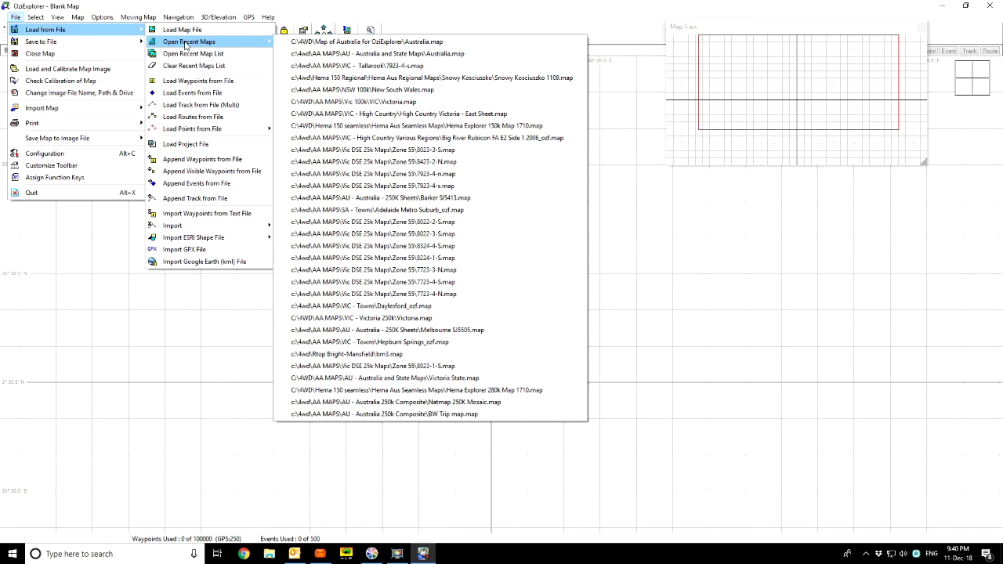
pyautogui.click(387, 43)
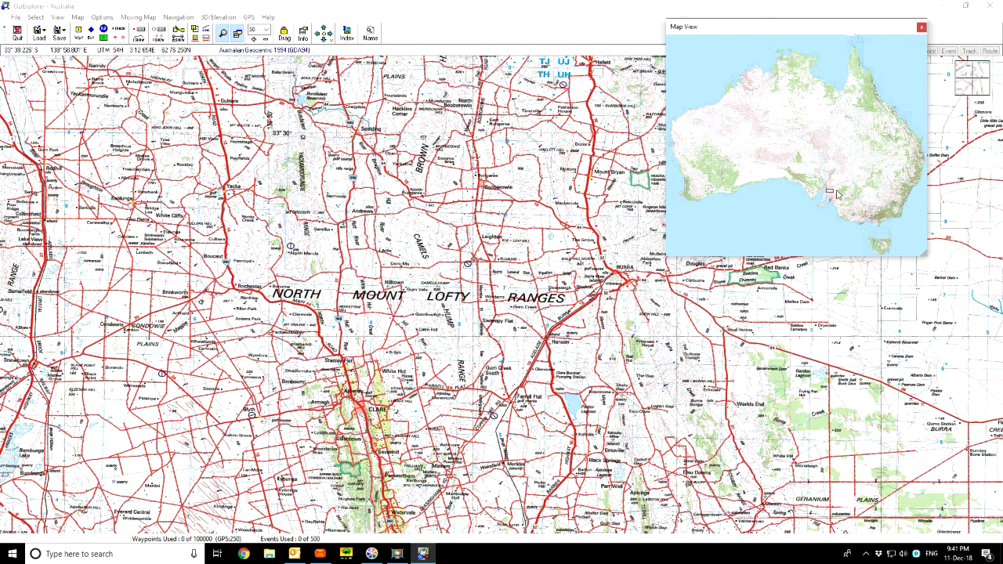
# - Use the overview to go to Victoria and examine the area around Melbourne and Port Phillip at 20% zoom
pyautogui.click(865, 217)
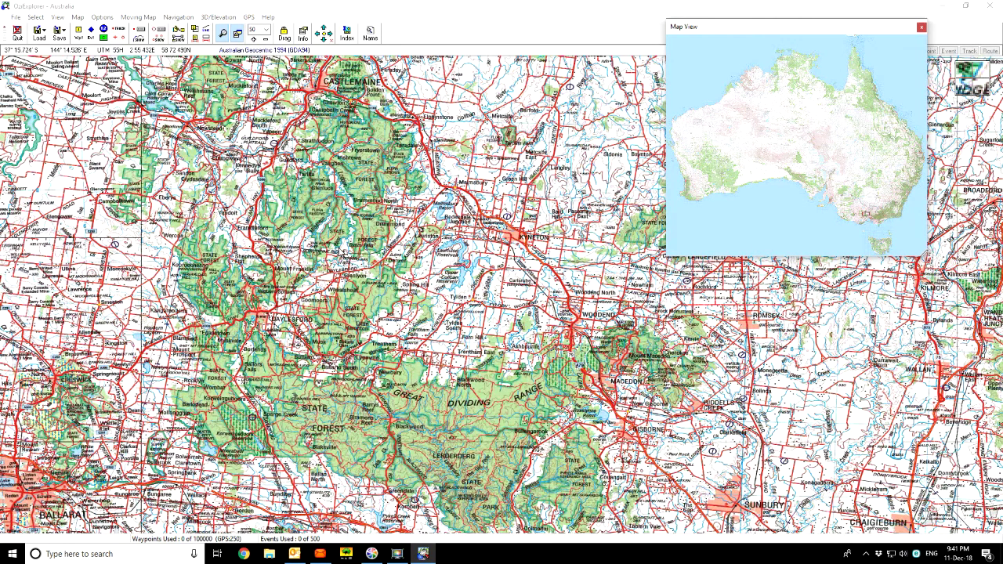
pyautogui.click(367, 250)
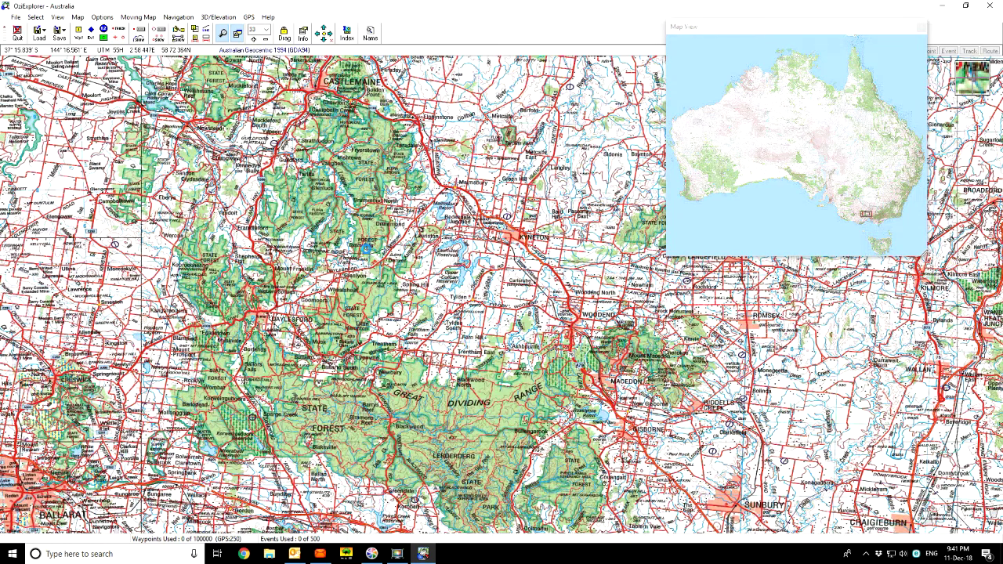
pyautogui.scroll(-1, 368, 252)
pyautogui.scroll(-1, 366, 251)
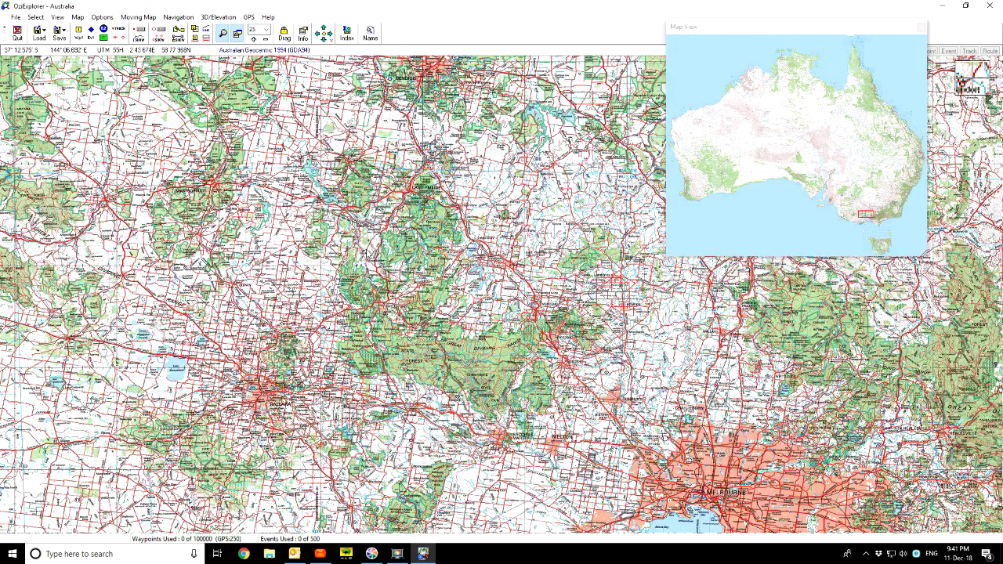
pyautogui.scroll(-1, 367, 251)
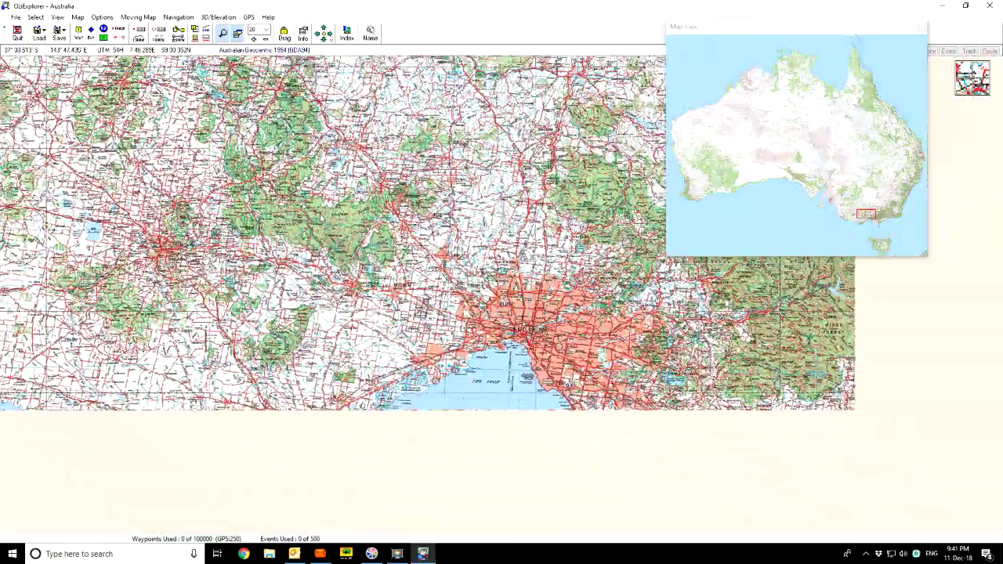
pyautogui.moveTo(319, 219); pyautogui.dragTo(366, 249)
pyautogui.scroll(-1, 366, 248)
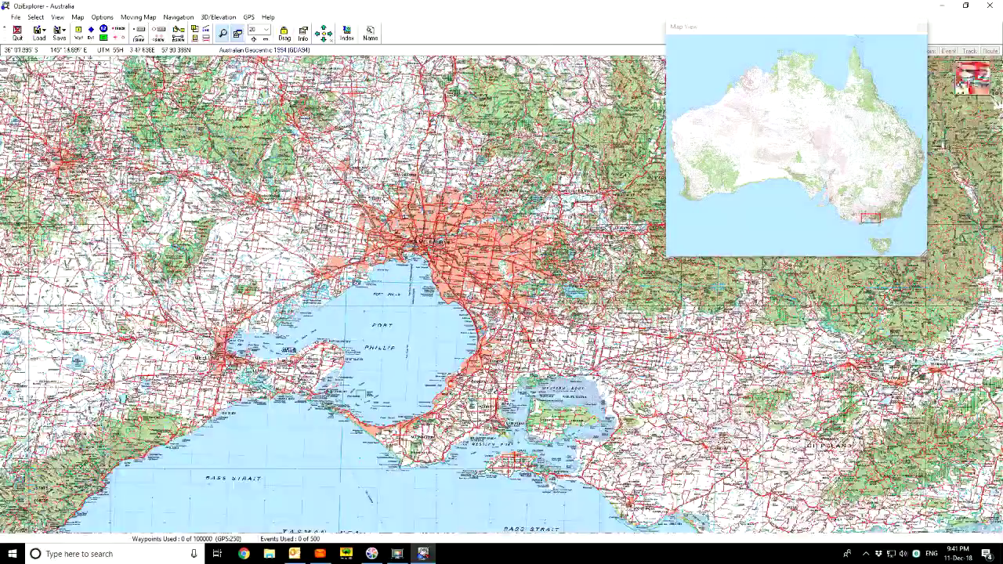
pyautogui.moveTo(368, 254); pyautogui.dragTo(500, 290)
pyautogui.moveTo(549, 255); pyautogui.dragTo(448, 268)
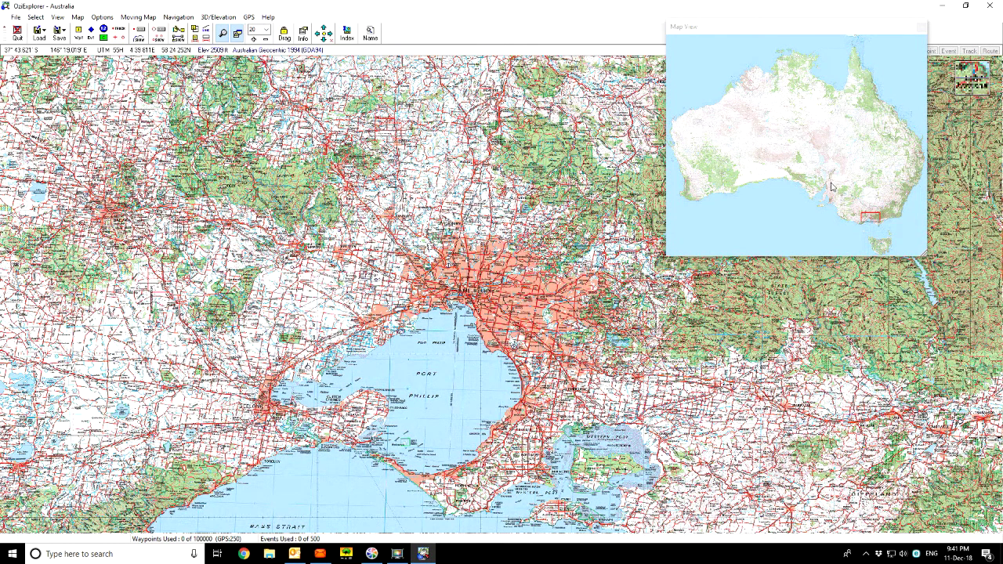
# - Use the overview to go to South Australia and examine the Spencer Gulf and Port Pirie area at 50% zoom
pyautogui.click(831, 188)
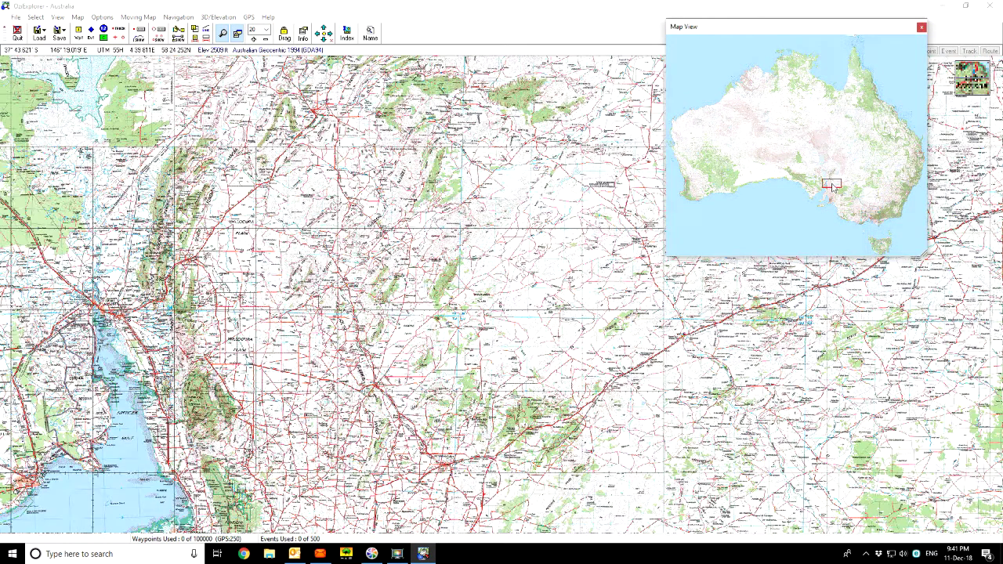
pyautogui.click(300, 346)
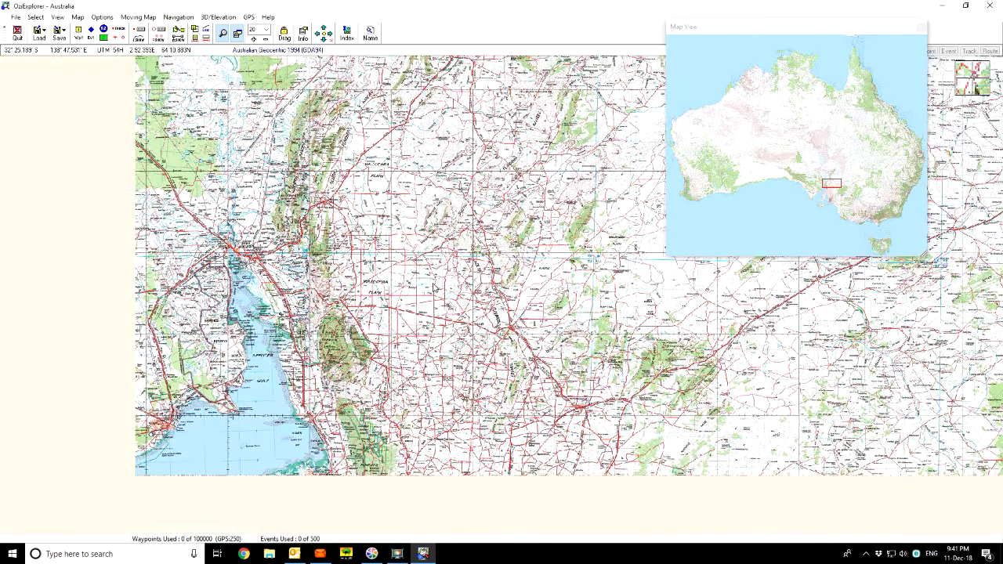
pyautogui.click(421, 403)
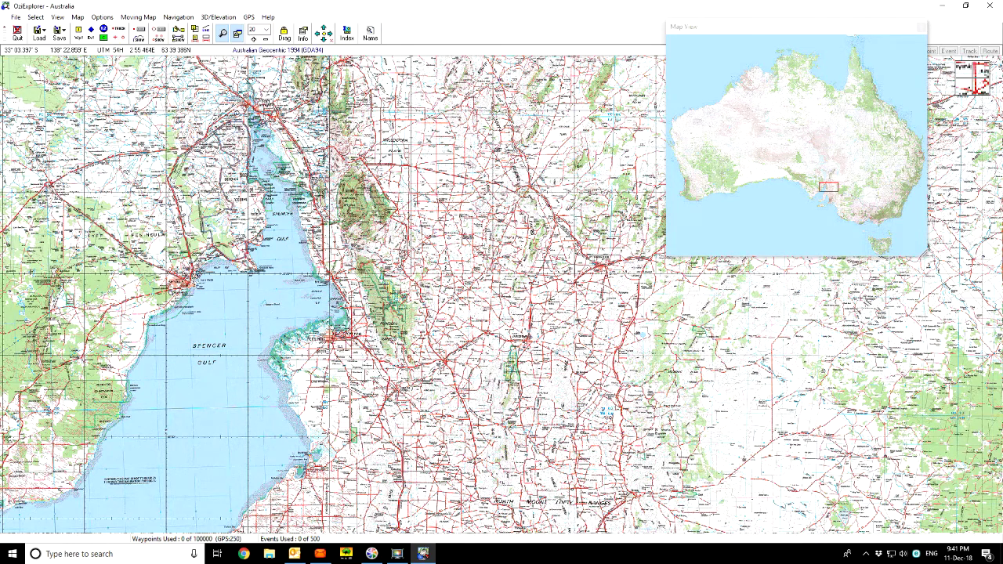
pyautogui.scroll(1, 453, 302)
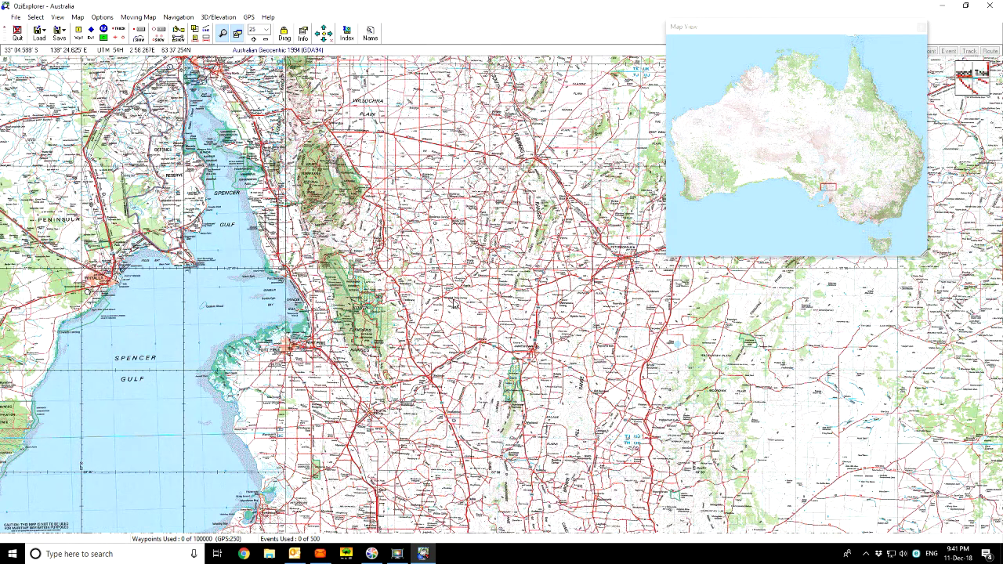
pyautogui.scroll(1, 453, 302)
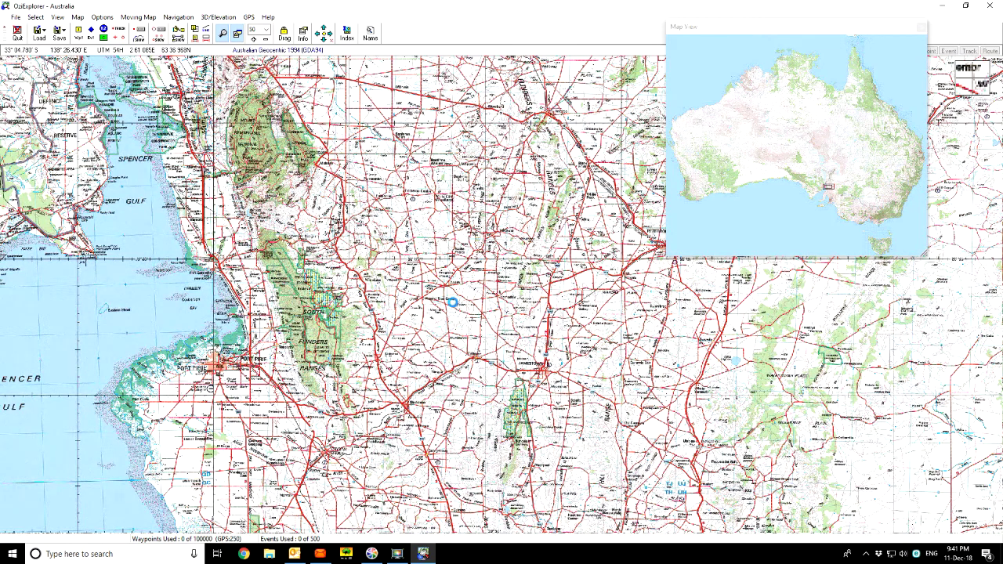
pyautogui.scroll(1, 427, 331)
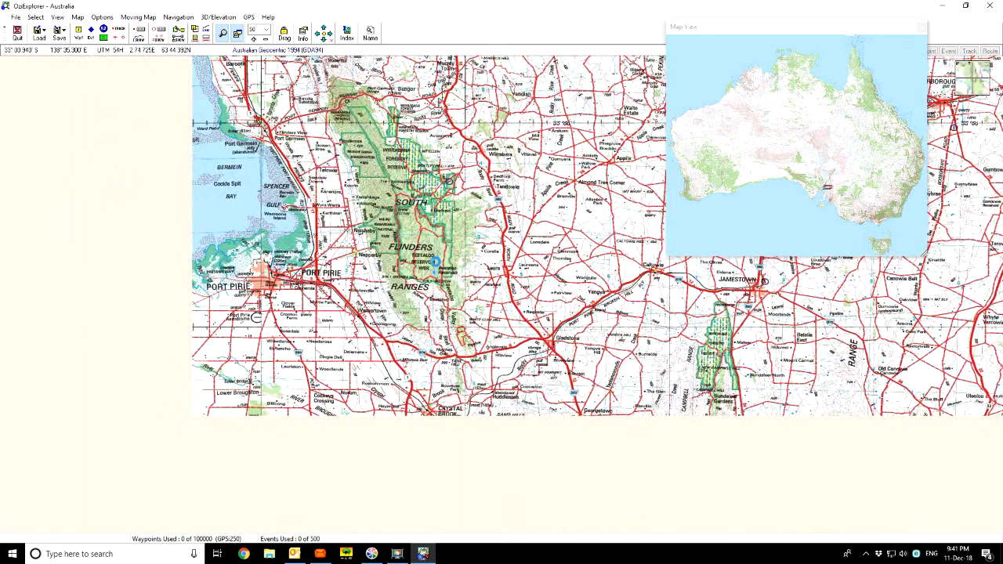
pyautogui.moveTo(381, 243); pyautogui.dragTo(453, 271)
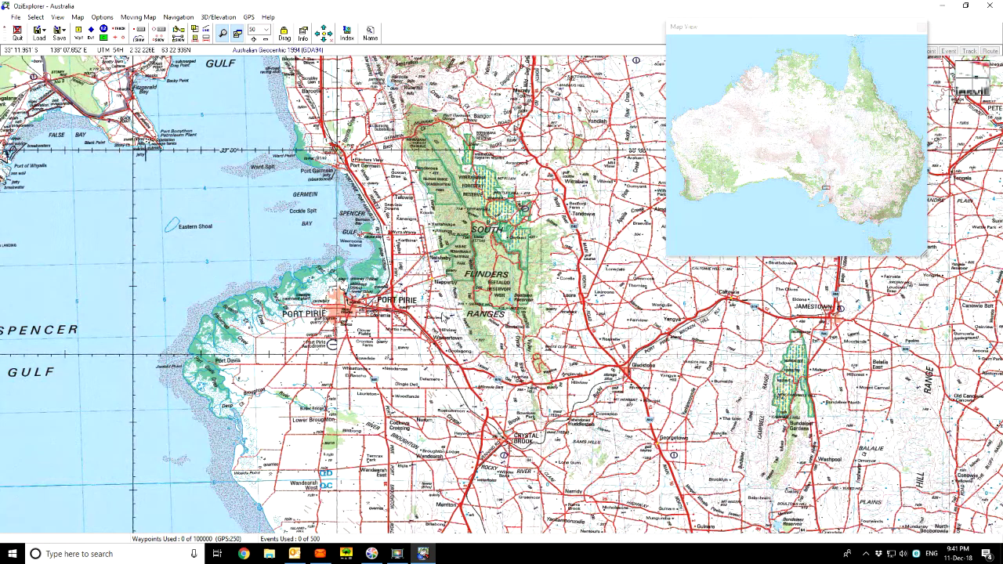
# - Follow the map south from Port Pirie past Port Wakefield to examine the Adelaide area
pyautogui.moveTo(491, 339); pyautogui.dragTo(395, 124)
pyautogui.moveTo(418, 280); pyautogui.dragTo(381, 213)
pyautogui.moveTo(436, 406); pyautogui.dragTo(456, 187)
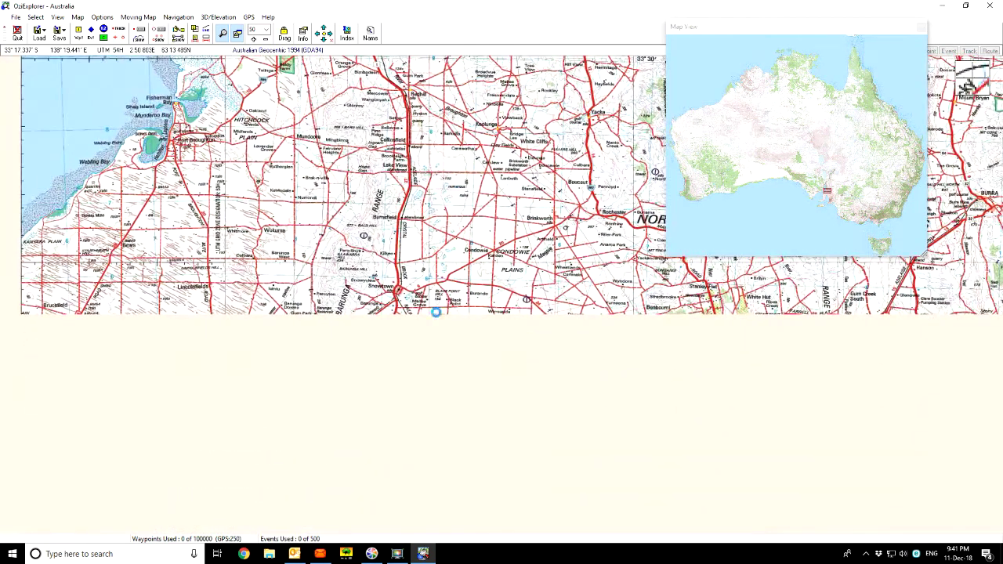
pyautogui.moveTo(444, 383); pyautogui.dragTo(500, 162)
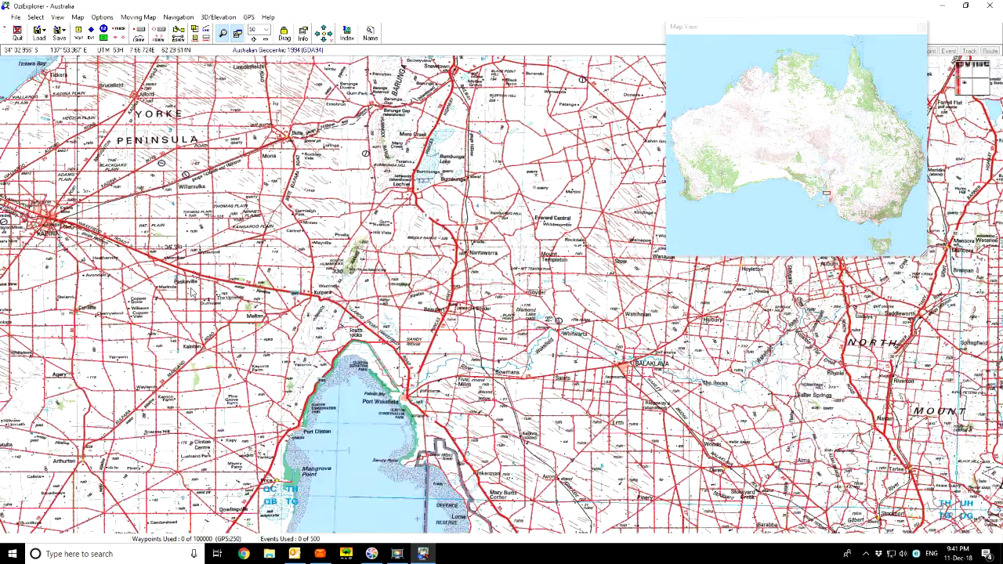
pyautogui.moveTo(193, 293); pyautogui.dragTo(449, 213)
pyautogui.moveTo(565, 464); pyautogui.dragTo(218, 131)
pyautogui.moveTo(502, 313); pyautogui.dragTo(220, 176)
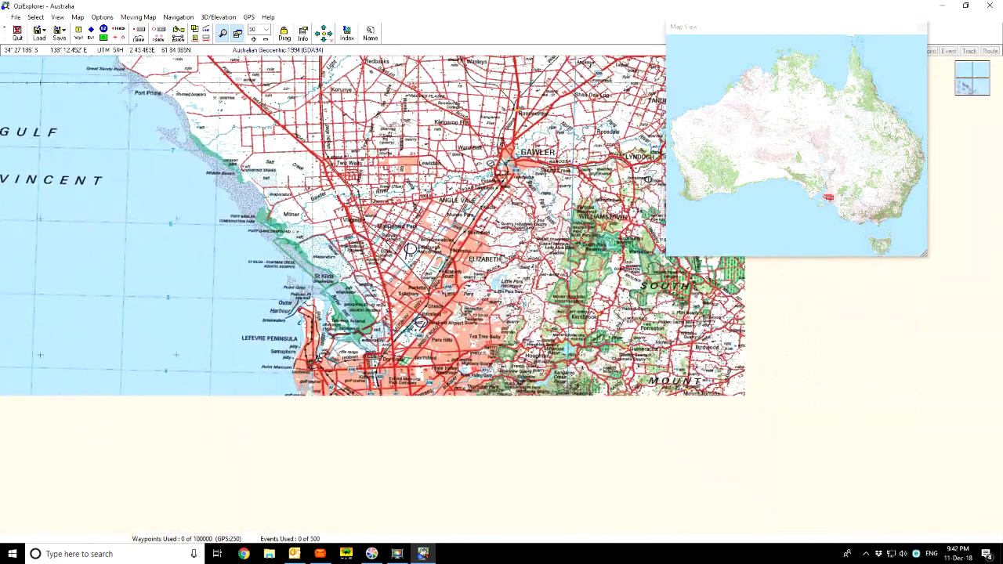
pyautogui.moveTo(391, 391); pyautogui.dragTo(368, 305)
pyautogui.moveTo(415, 201); pyautogui.dragTo(469, 167)
pyautogui.moveTo(469, 311); pyautogui.dragTo(552, 278)
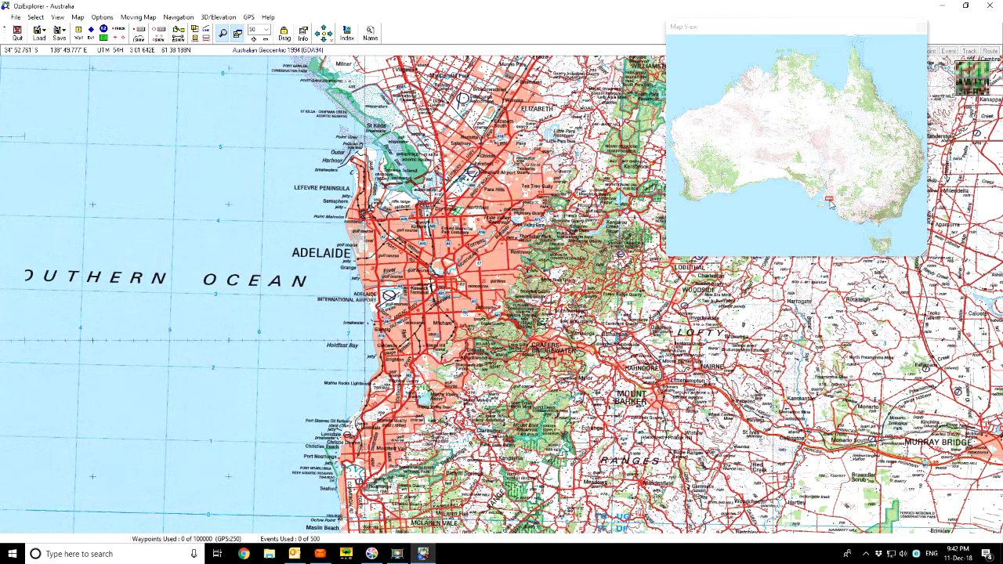
# - Toggle the Map View overview window off, on and off again
pyautogui.click(922, 28)
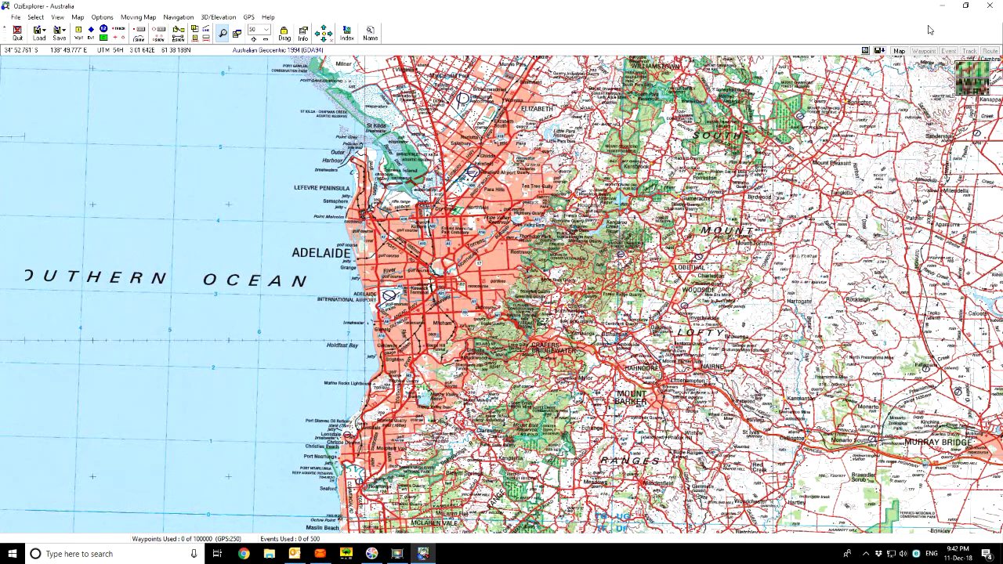
pyautogui.click(58, 19)
pyautogui.moveTo(136, 32)
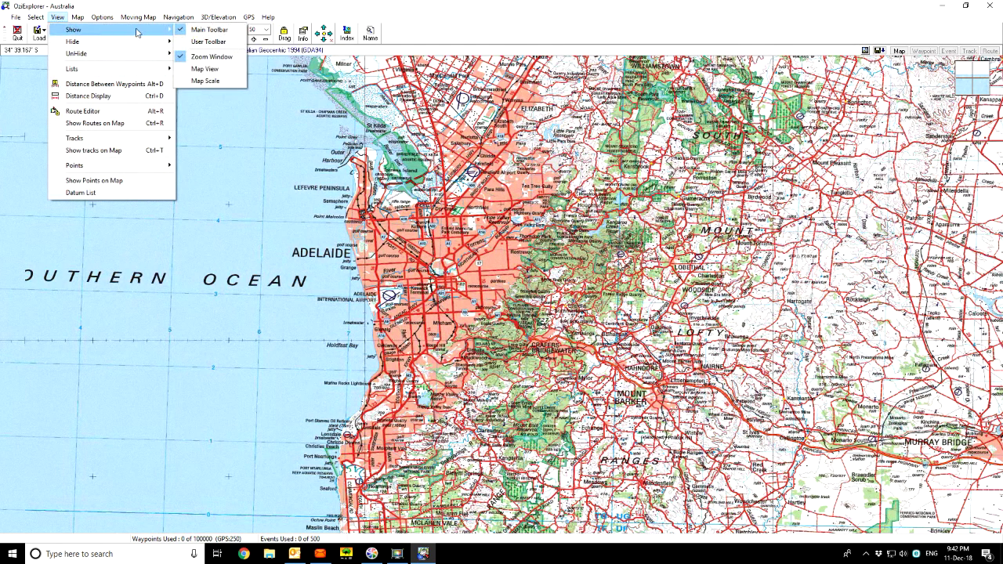
pyautogui.click(212, 69)
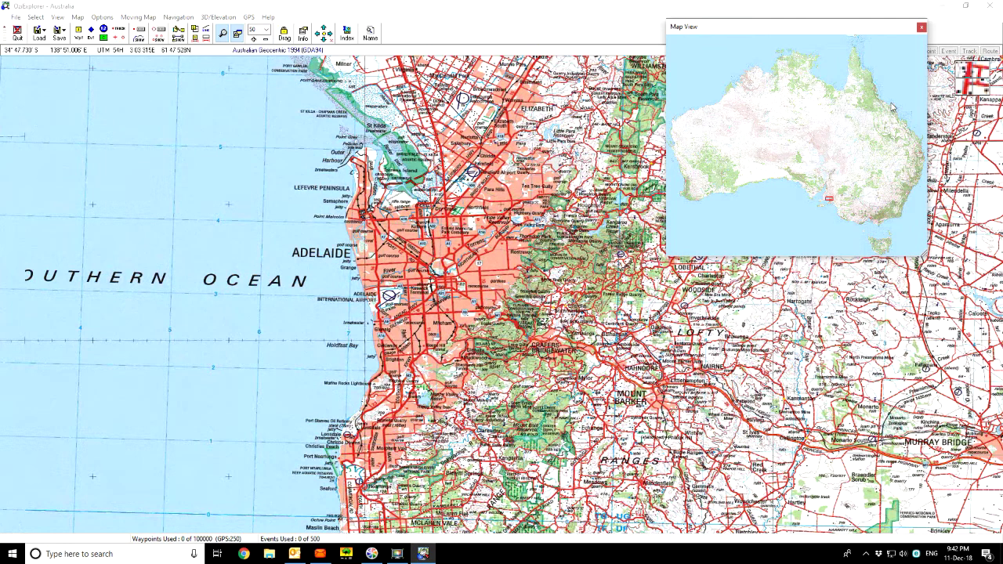
pyautogui.click(922, 29)
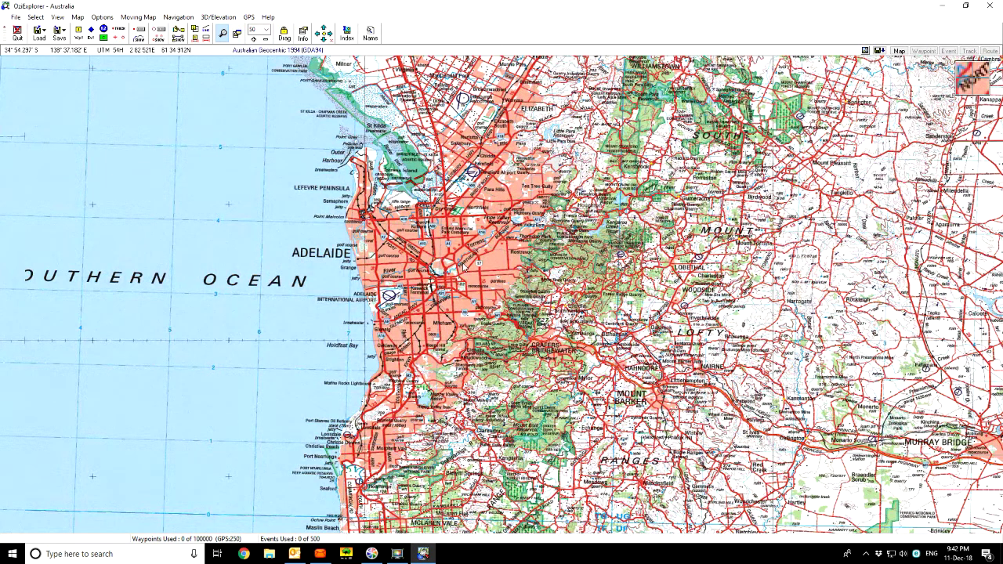
# - Examine the map at 25% zoom from Adelaide across Yorke Peninsula and Spencer Gulf to Port Augusta
pyautogui.scroll(-1, 462, 266)
pyautogui.scroll(-1, 463, 266)
pyautogui.moveTo(258, 255); pyautogui.dragTo(661, 472)
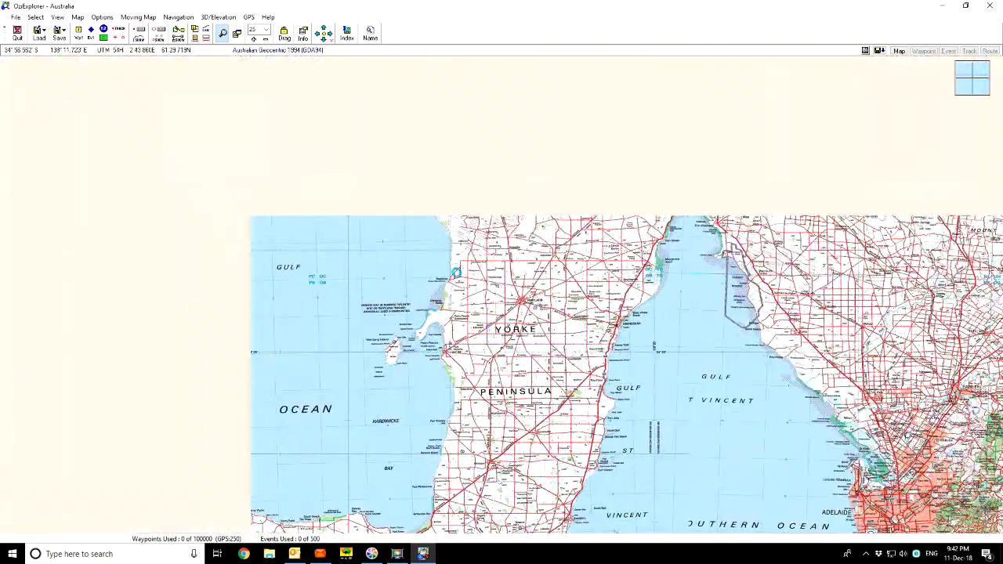
pyautogui.moveTo(364, 219); pyautogui.dragTo(464, 336)
pyautogui.moveTo(426, 282); pyautogui.dragTo(492, 389)
pyautogui.moveTo(595, 254); pyautogui.dragTo(528, 406)
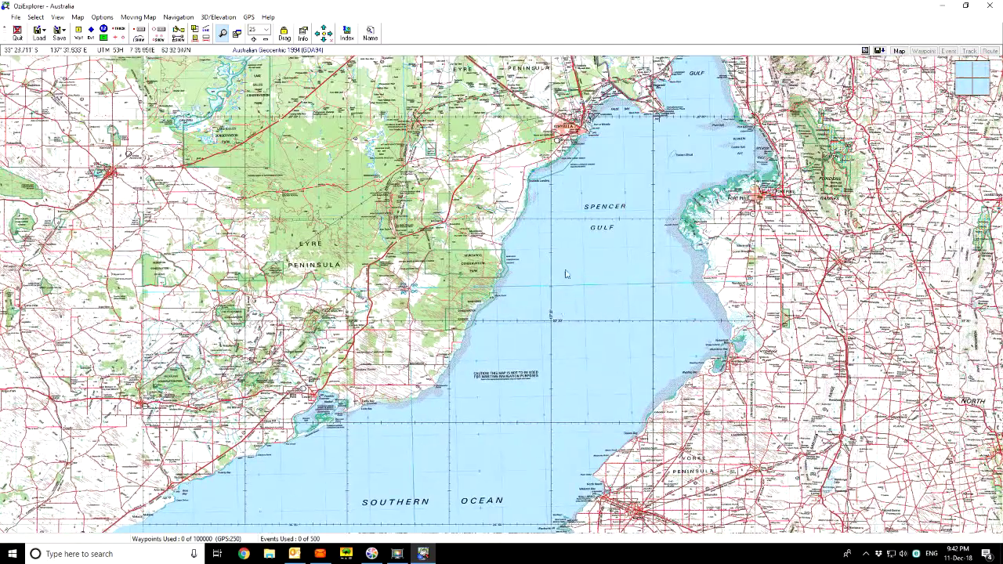
pyautogui.moveTo(561, 310); pyautogui.dragTo(439, 412)
pyautogui.moveTo(553, 301); pyautogui.dragTo(478, 481)
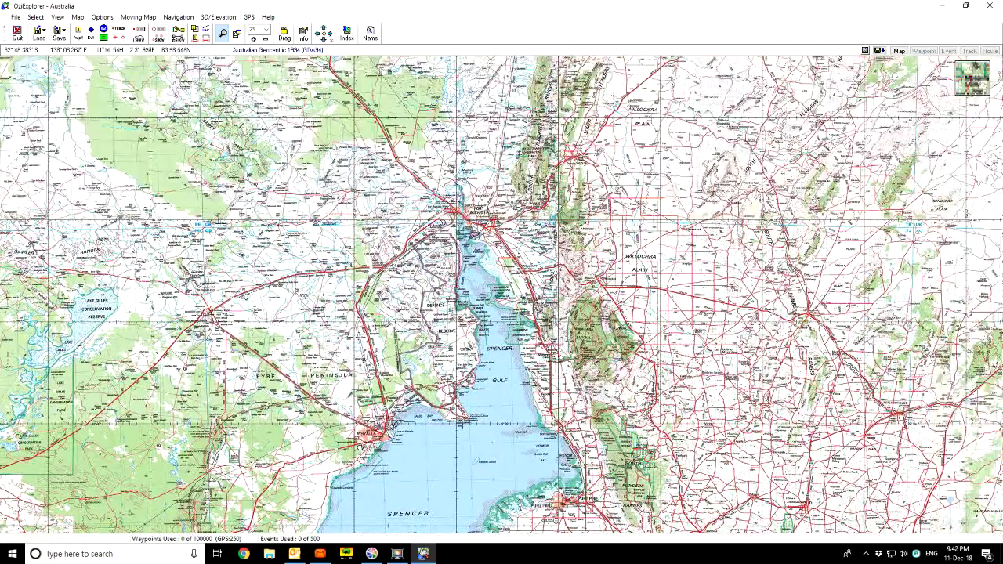
pyautogui.moveTo(458, 224); pyautogui.dragTo(556, 304)
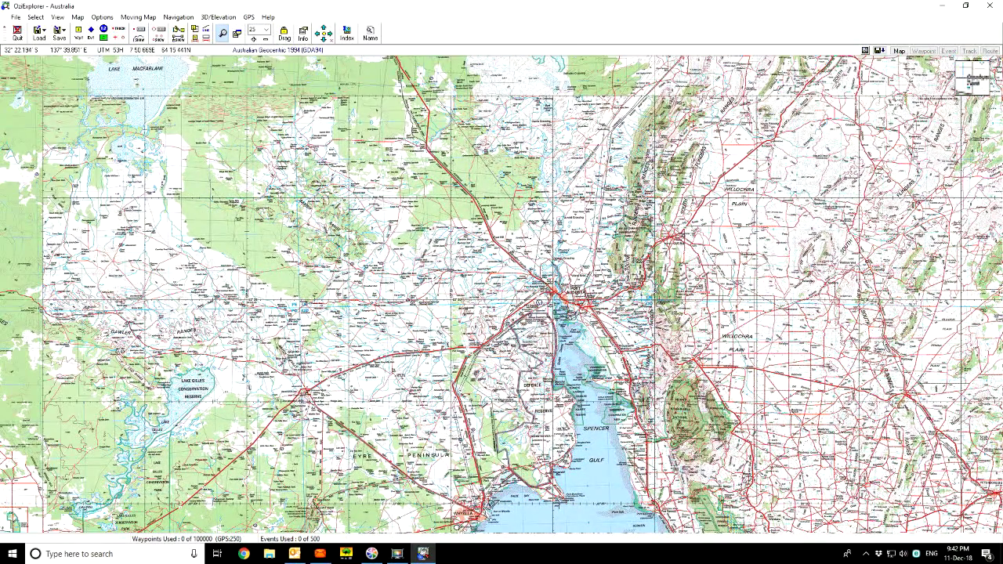
# - Load the Hema Explorer 150k Map 1710 from the list of recently opened maps
pyautogui.click(15, 17)
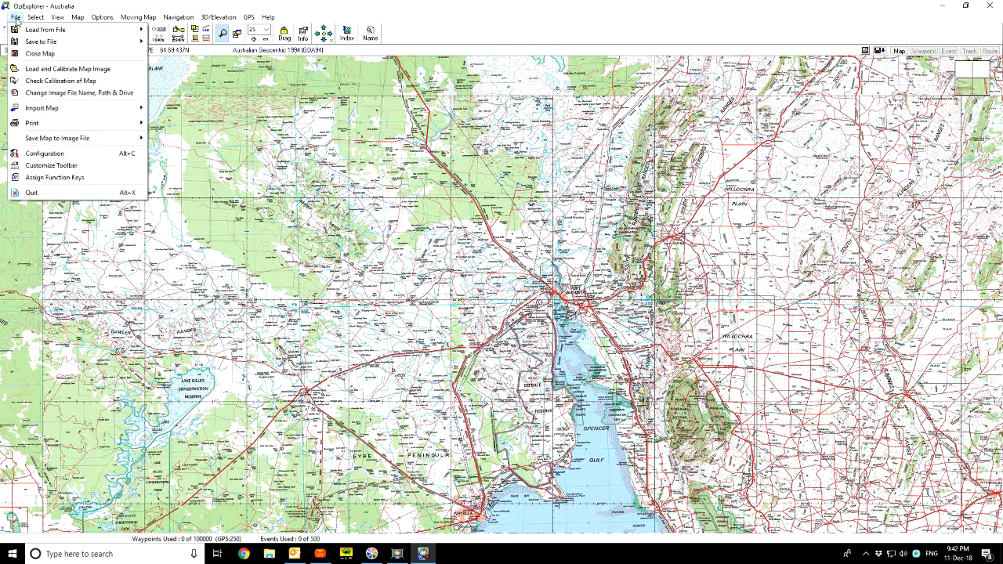
pyautogui.moveTo(29, 32)
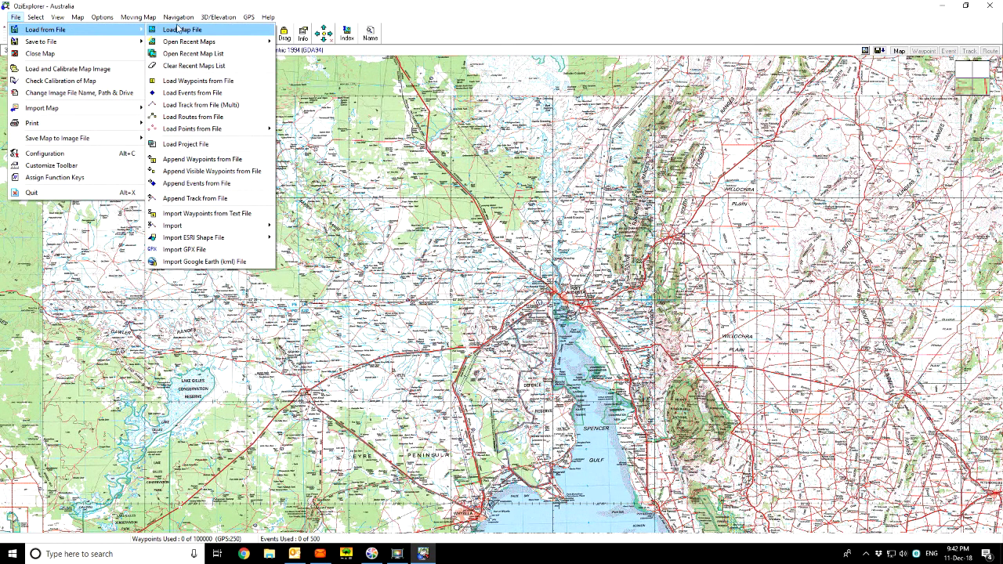
pyautogui.moveTo(194, 43)
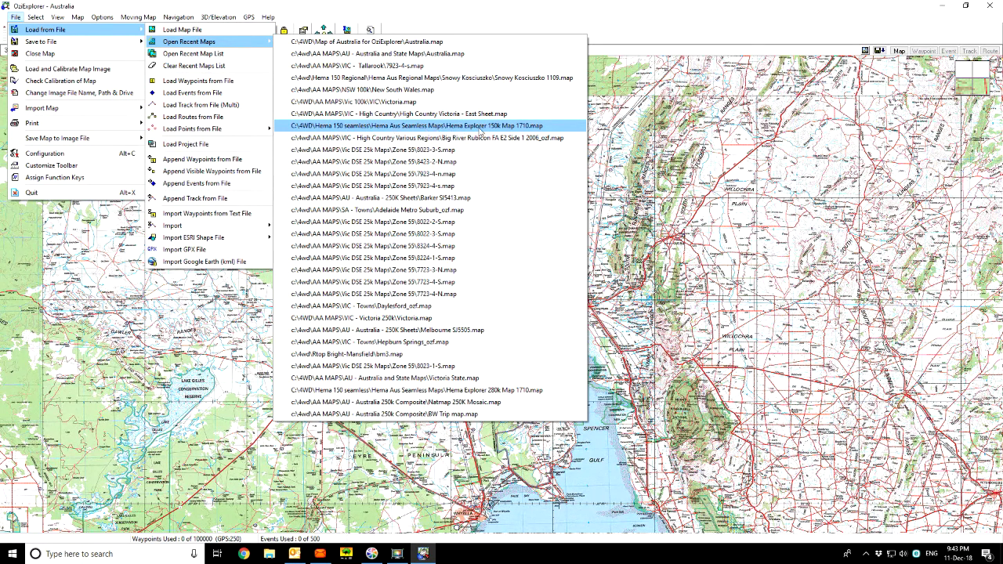
pyautogui.click(394, 127)
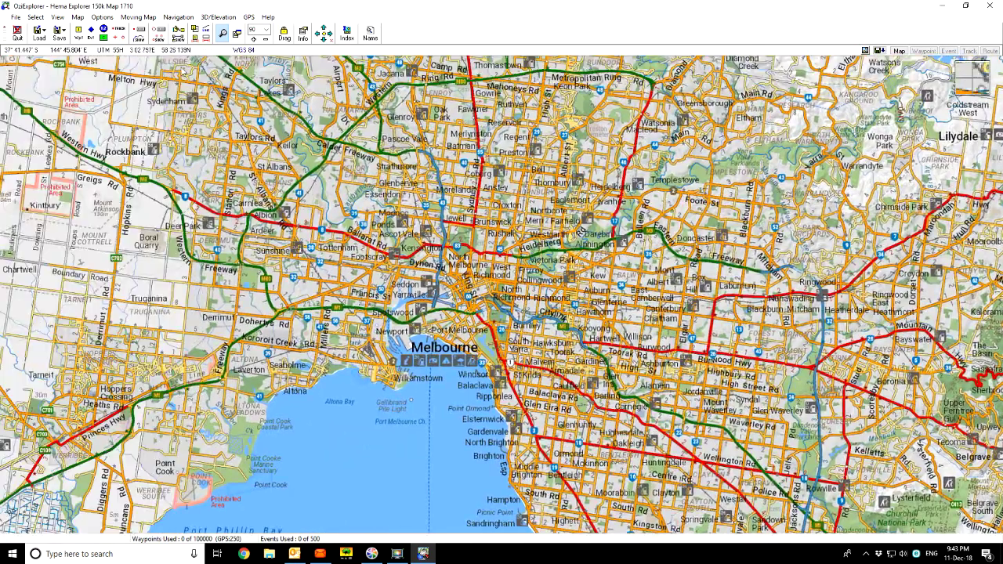
# - Use the Map View overview to go to South Australia north of Adelaide, and close the overview
pyautogui.click(60, 17)
pyautogui.moveTo(81, 31)
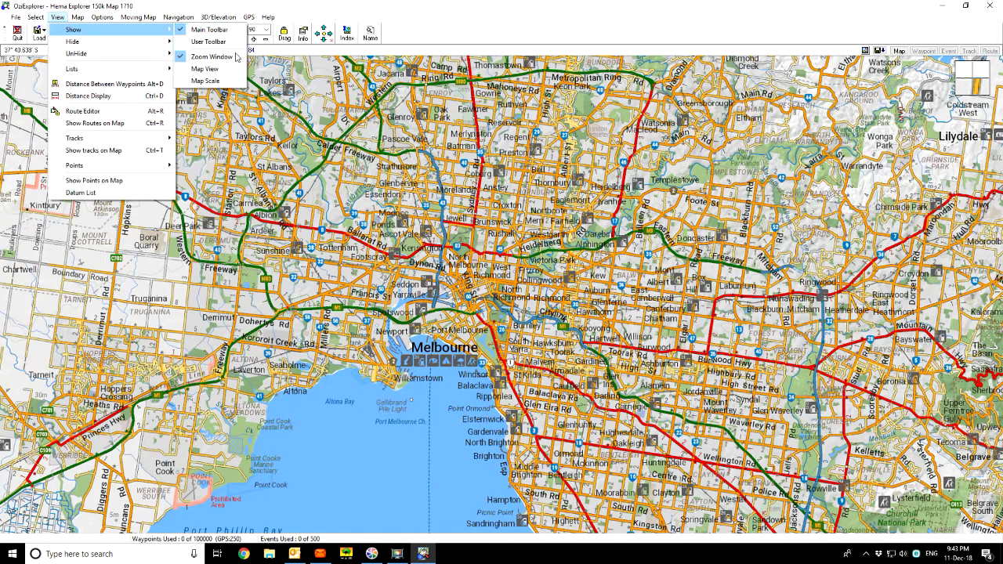
pyautogui.click(231, 69)
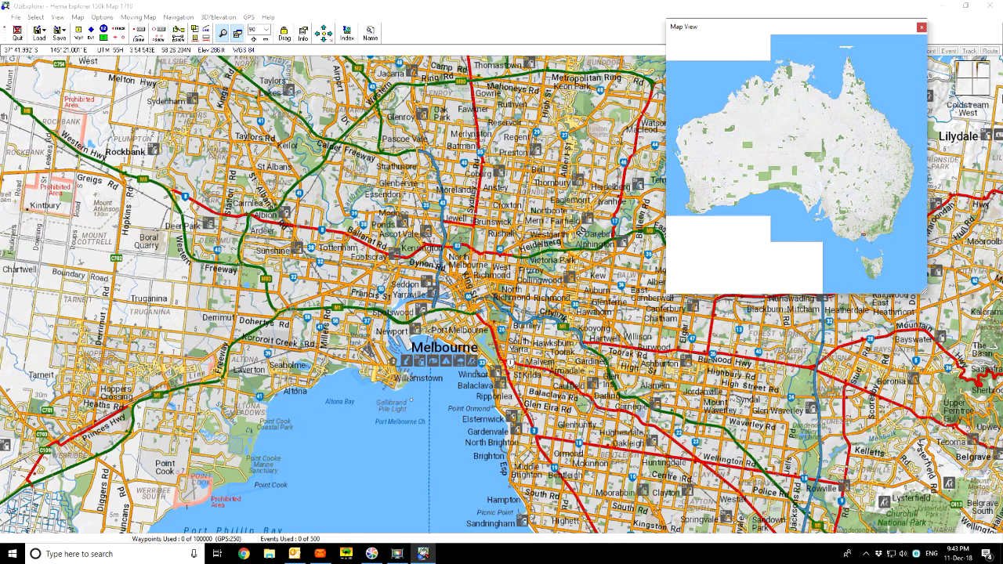
pyautogui.click(822, 207)
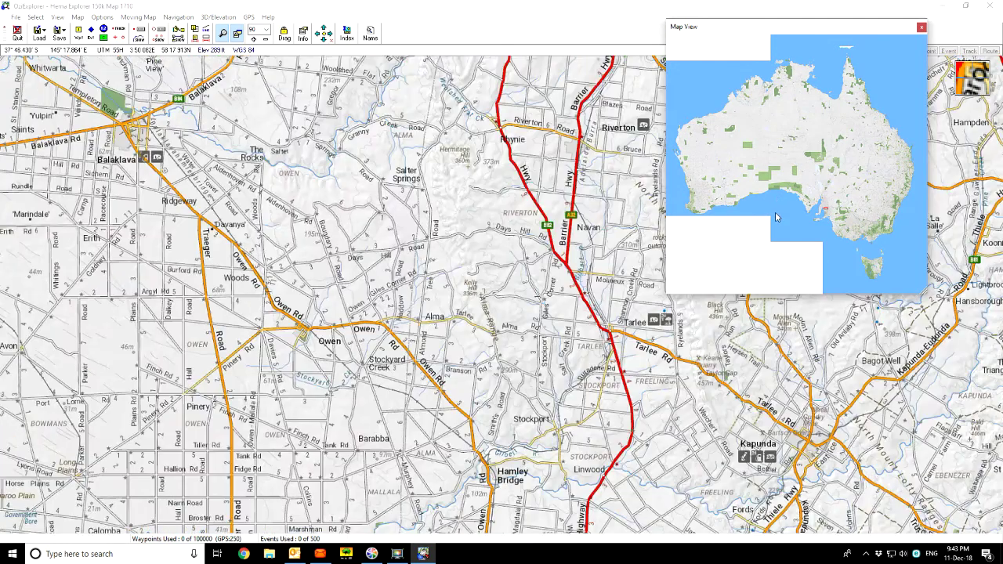
pyautogui.click(920, 28)
# - Examine the map at 60% zoom from Owen past Port Wakefield to Kadina and Wallaroo on Yorke Peninsula
pyautogui.moveTo(304, 353); pyautogui.dragTo(539, 253)
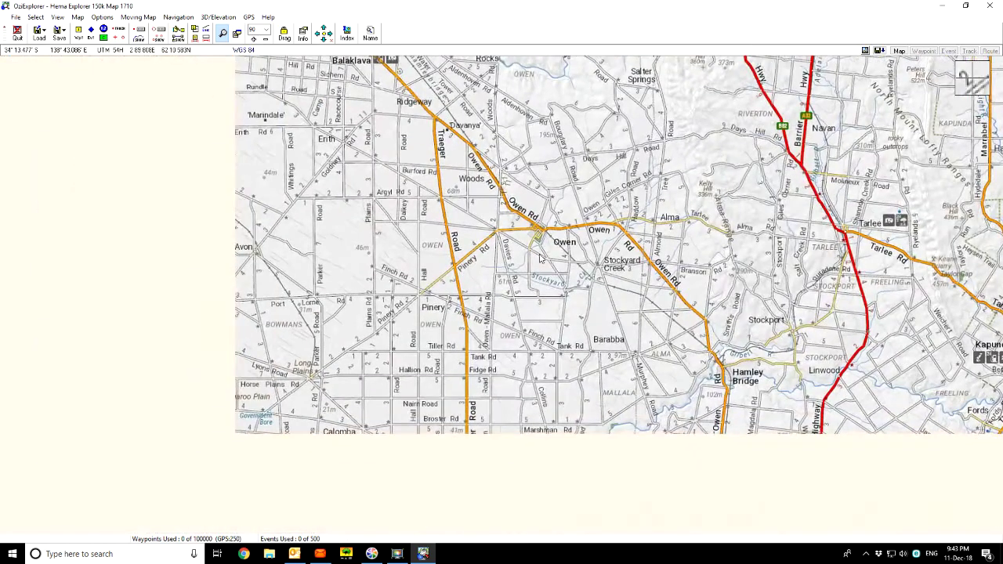
pyautogui.scroll(-1, 496, 345)
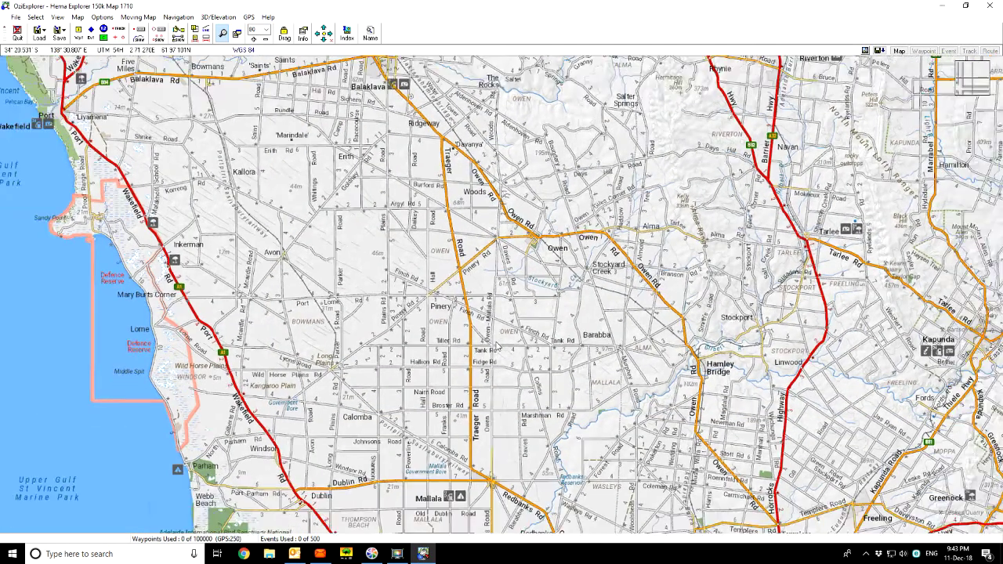
pyautogui.scroll(-1, 497, 345)
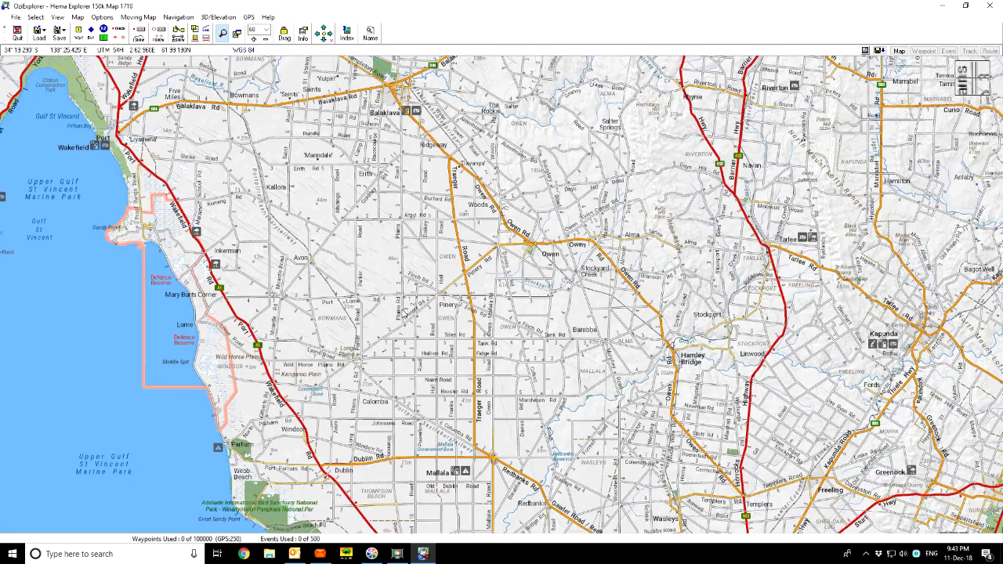
pyautogui.scroll(-1, 402, 310)
pyautogui.moveTo(377, 275); pyautogui.dragTo(647, 366)
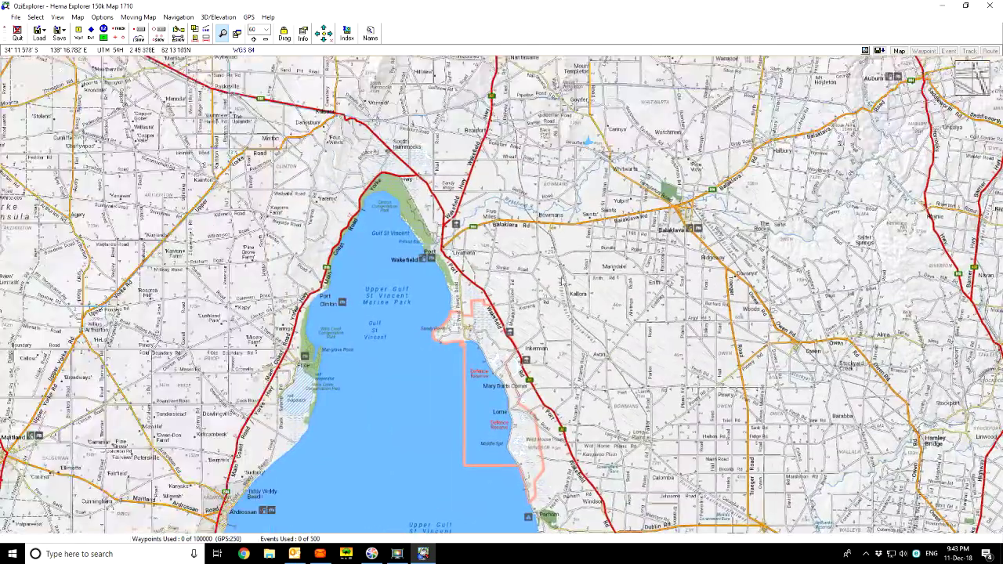
pyautogui.moveTo(557, 264); pyautogui.dragTo(619, 440)
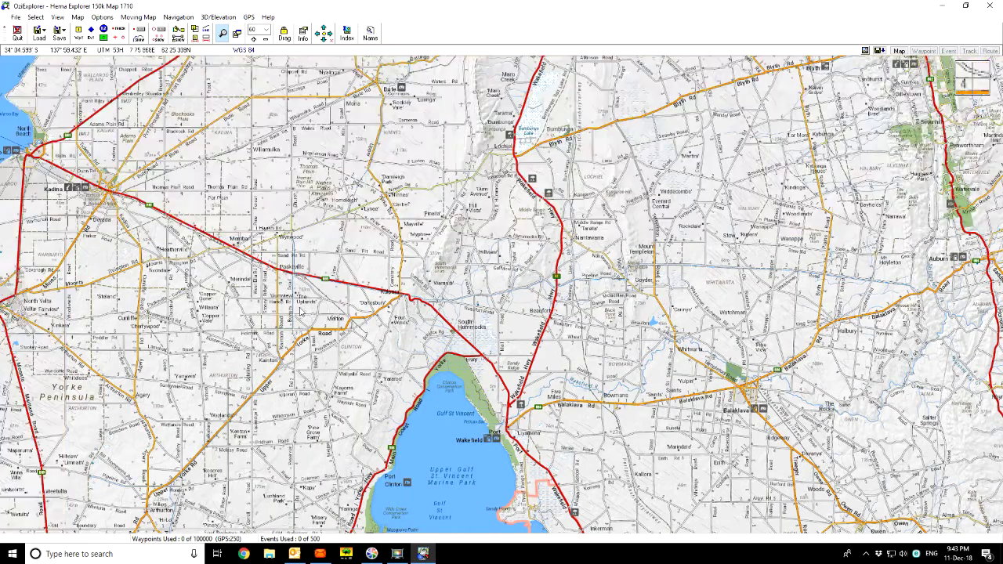
pyautogui.moveTo(245, 293); pyautogui.dragTo(402, 344)
pyautogui.moveTo(255, 282); pyautogui.dragTo(429, 423)
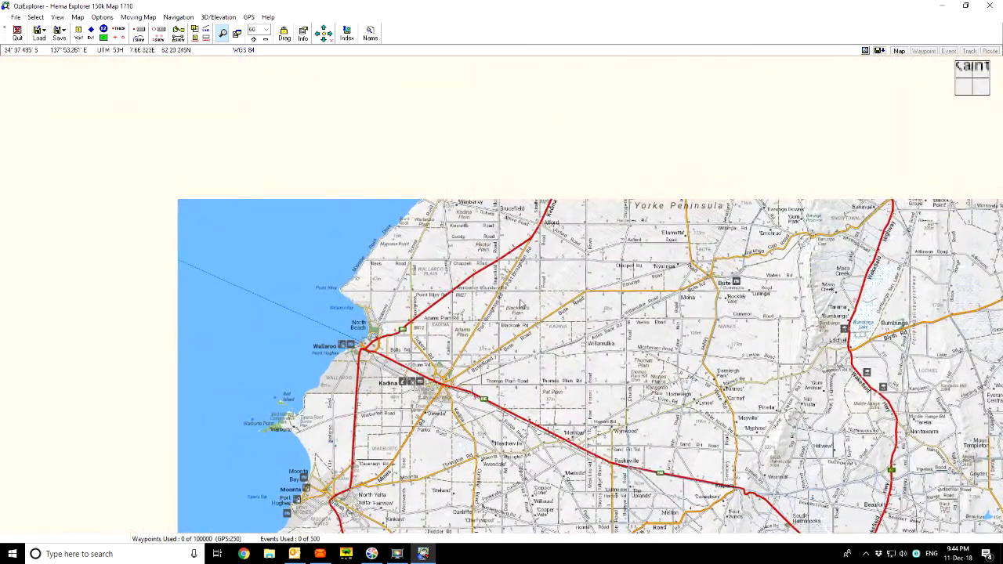
# - Follow Spencer Gulf north from Wallaroo past Port Broughton and Whyalla to Port Augusta, zooming out to 25%
pyautogui.moveTo(557, 162); pyautogui.dragTo(550, 401)
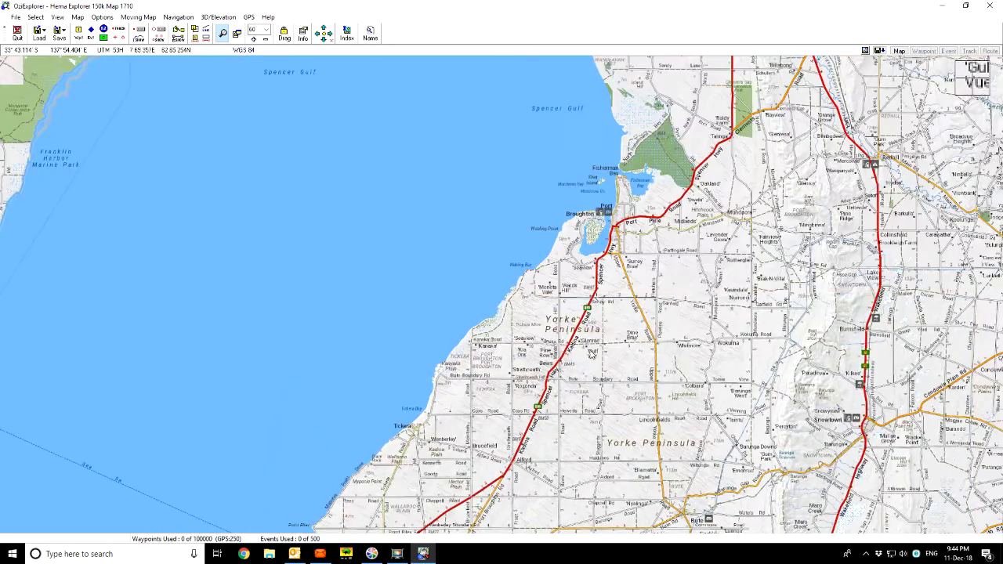
pyautogui.scroll(-1, 507, 282)
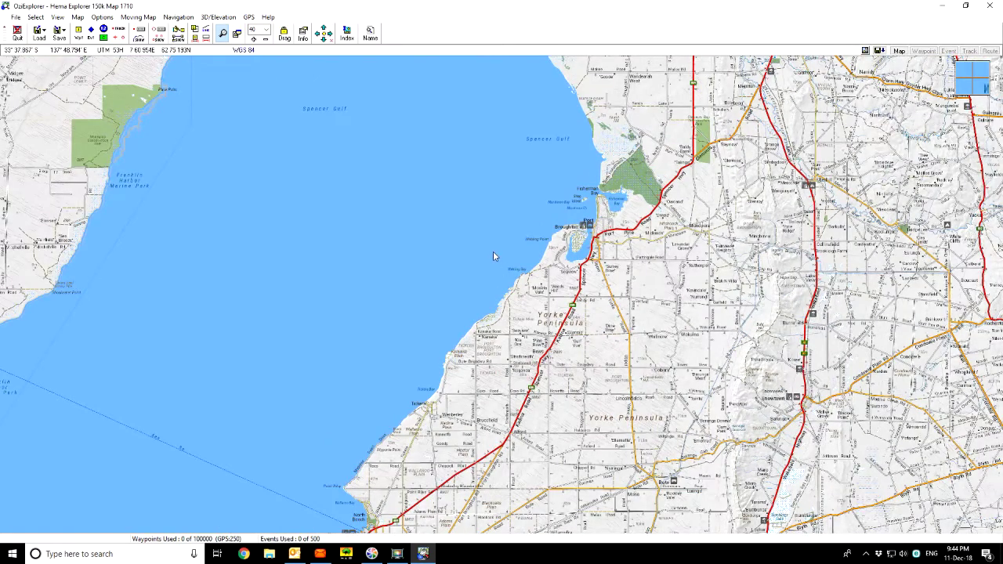
pyautogui.scroll(-1, 493, 251)
pyautogui.moveTo(488, 205); pyautogui.dragTo(511, 352)
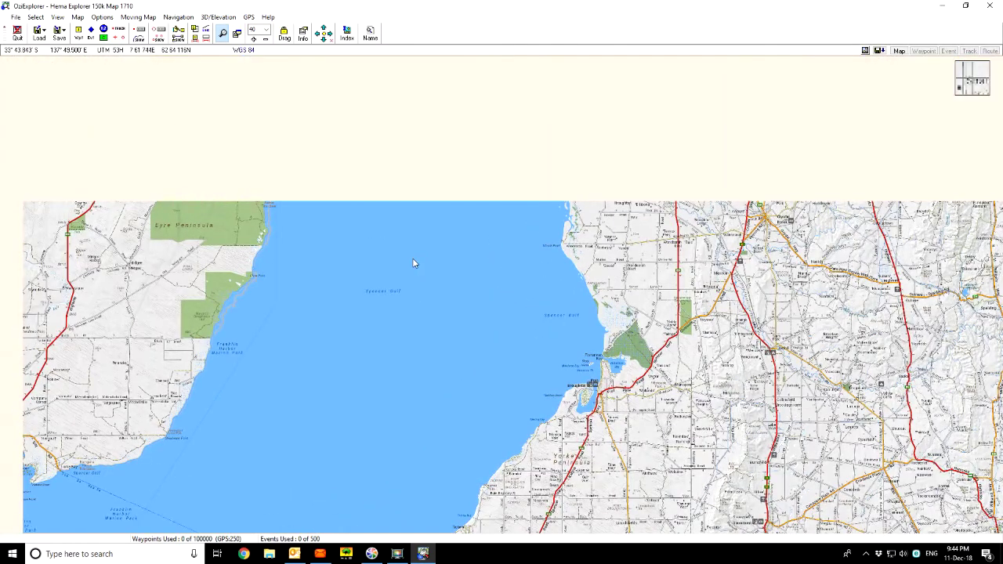
pyautogui.scroll(-2, 412, 257)
pyautogui.moveTo(406, 227); pyautogui.dragTo(442, 481)
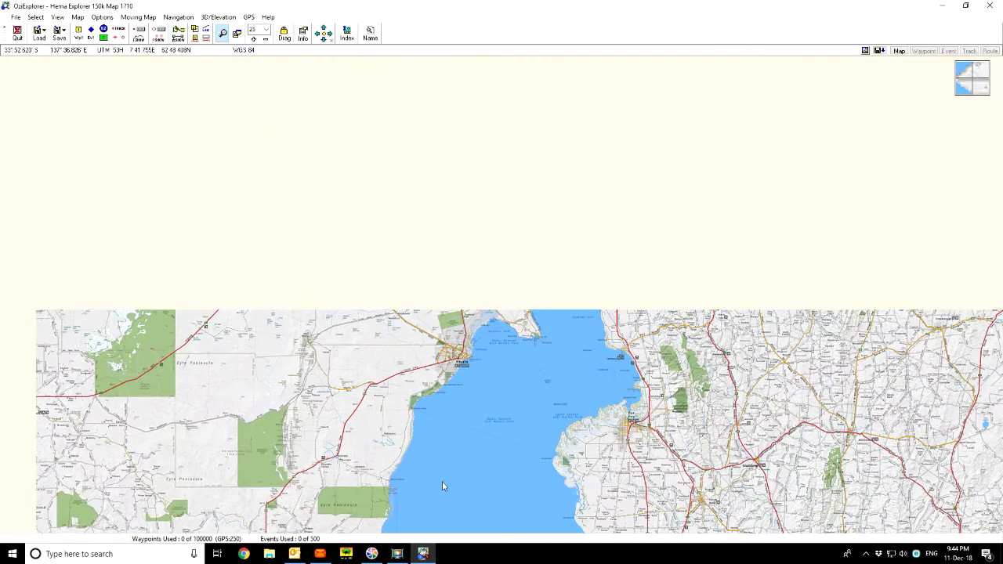
pyautogui.moveTo(573, 341); pyautogui.dragTo(489, 457)
pyautogui.scroll(1, 489, 462)
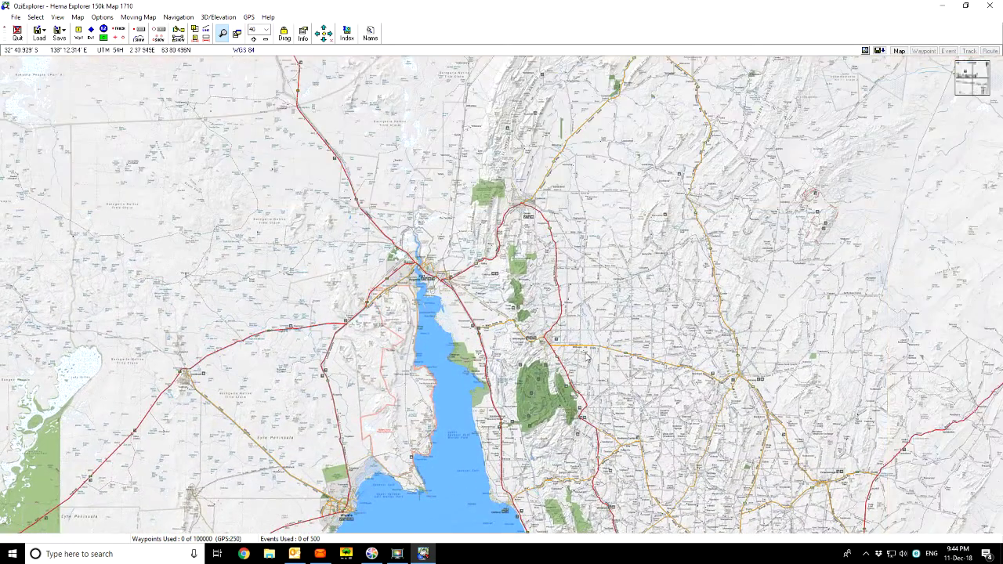
pyautogui.moveTo(439, 335); pyautogui.dragTo(528, 359)
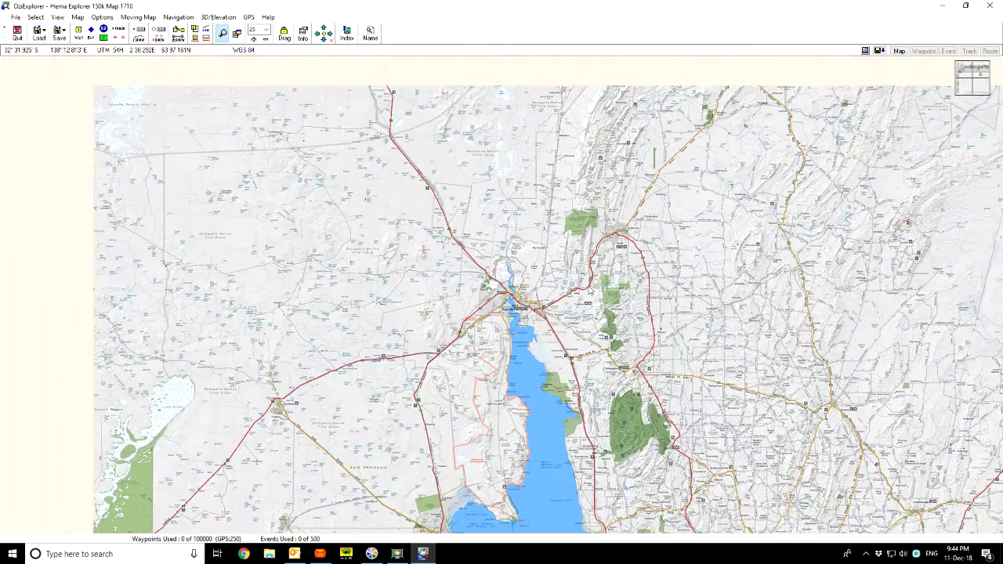
# - Place one waypoint in Port Augusta and a second at the highway junction just northwest of the town
pyautogui.scroll(1, 507, 339)
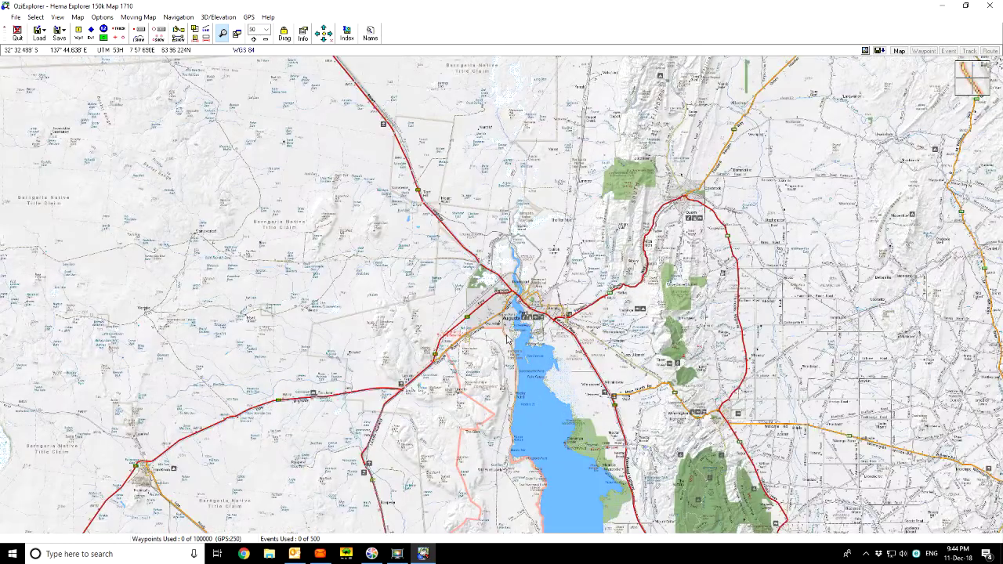
pyautogui.scroll(2, 507, 339)
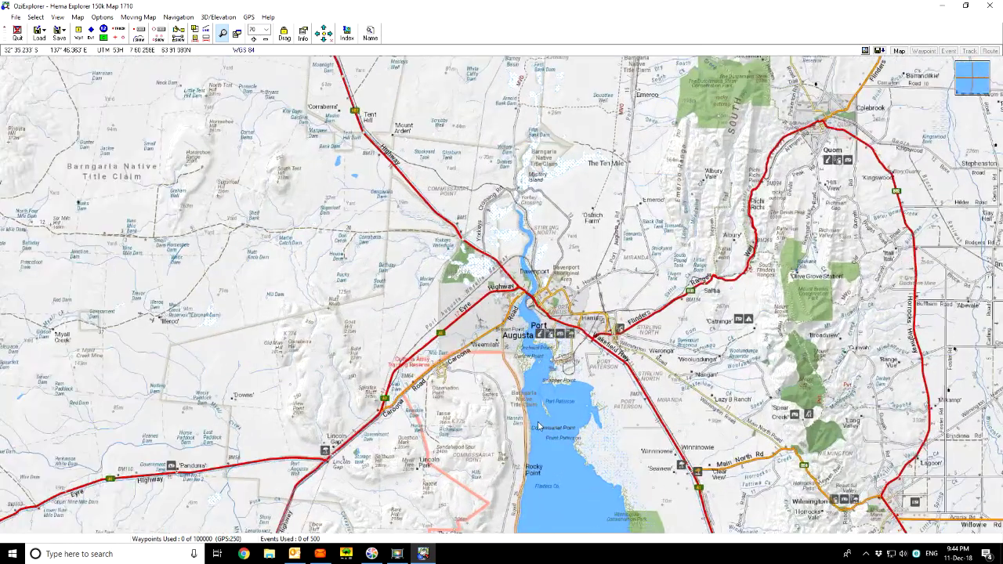
pyautogui.scroll(1, 538, 426)
pyautogui.moveTo(565, 423); pyautogui.dragTo(589, 386)
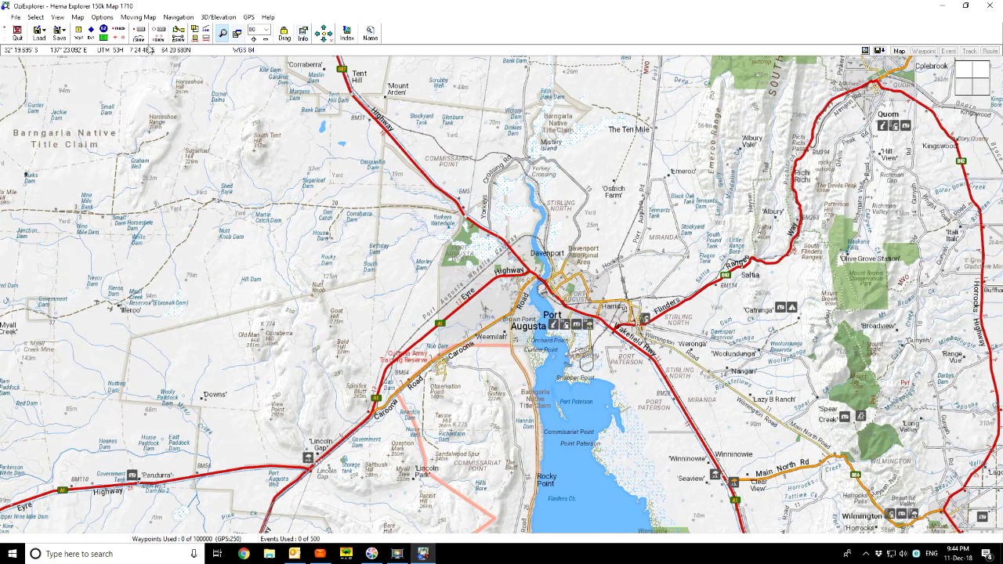
pyautogui.click(79, 35)
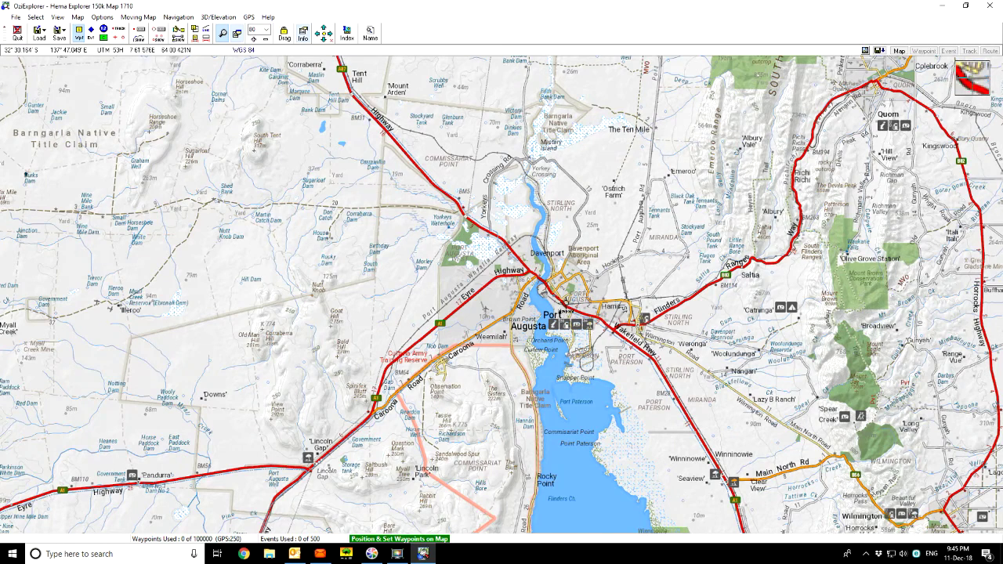
pyautogui.click(556, 292)
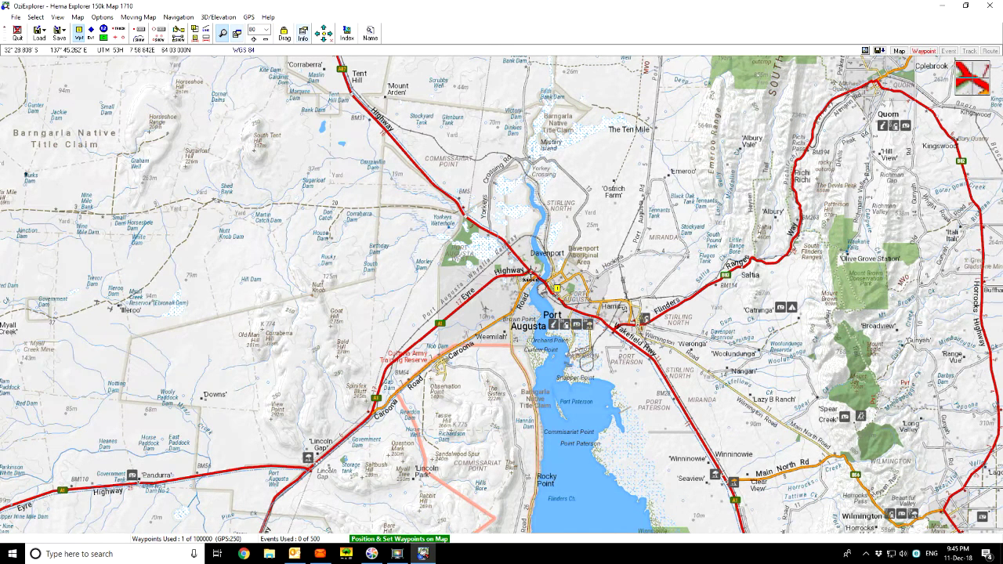
pyautogui.click(529, 263)
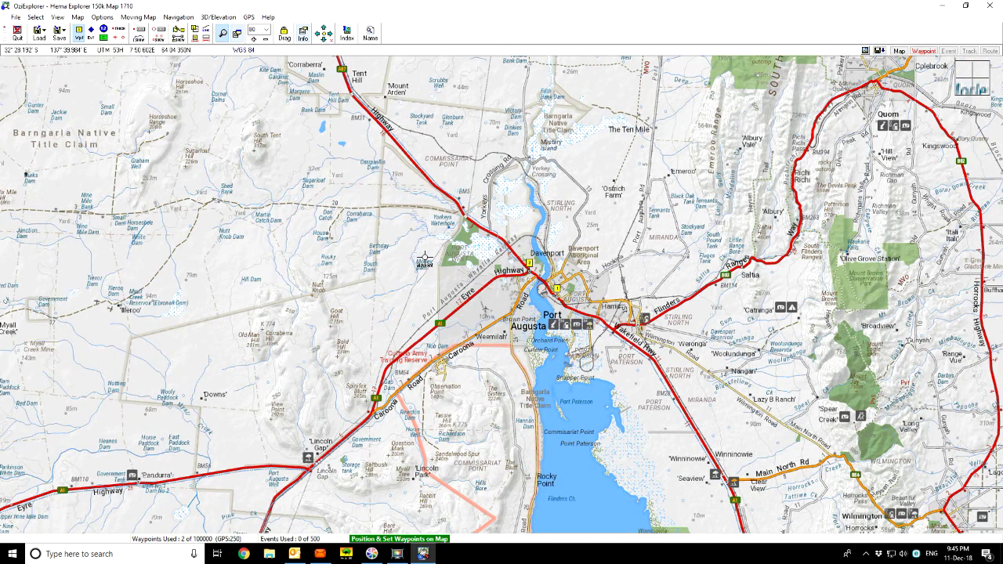
# - Add waypoints along the Eyre Highway at the Lincoln Gap junction and at Iron Knob
pyautogui.scroll(-1, 423, 259)
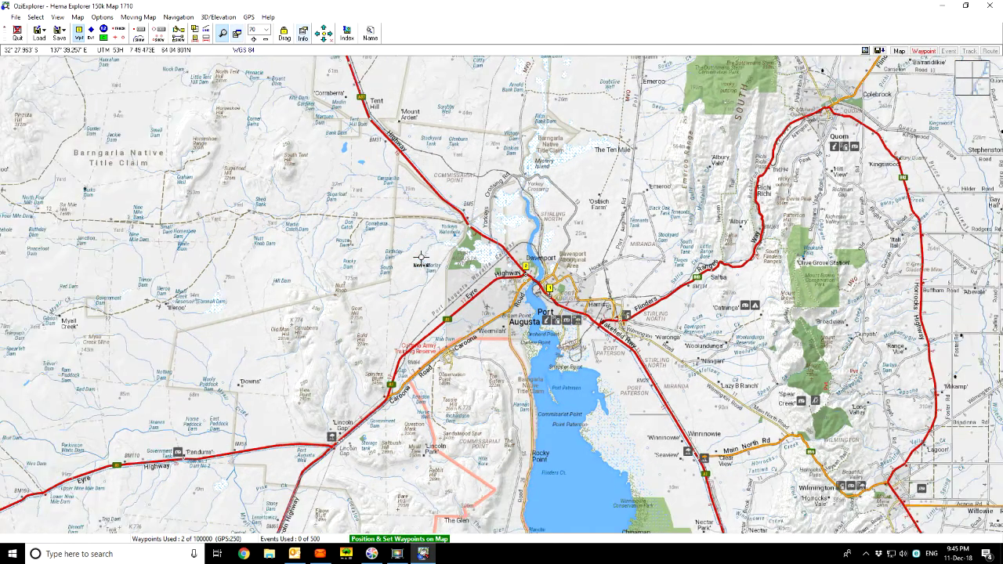
pyautogui.scroll(-1, 421, 257)
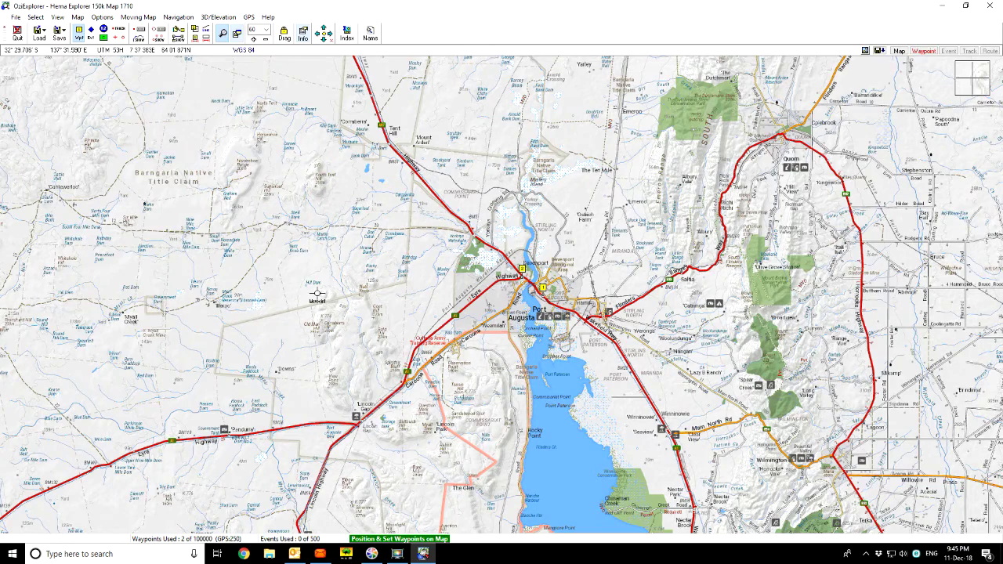
pyautogui.moveTo(318, 294); pyautogui.dragTo(468, 226)
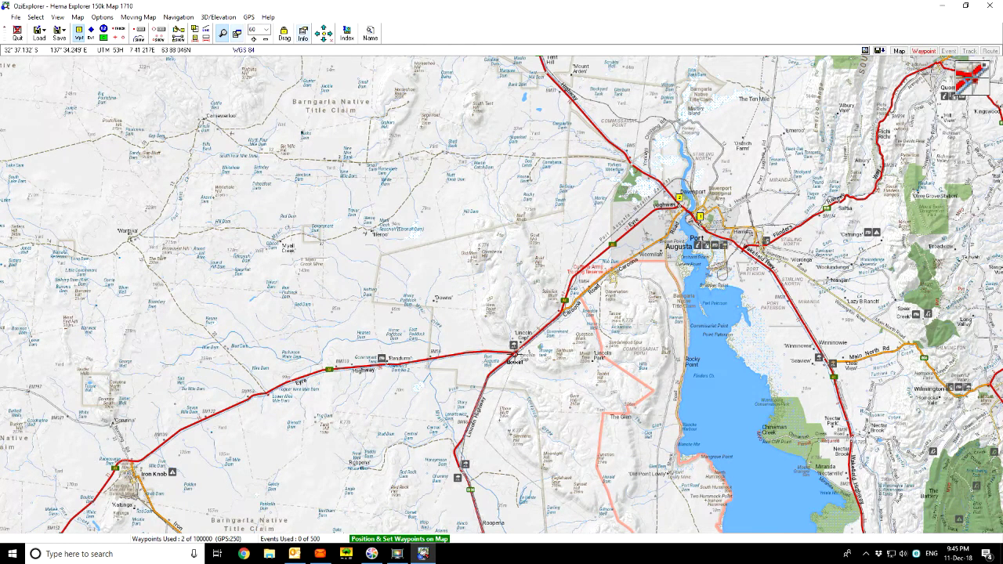
pyautogui.moveTo(515, 358)
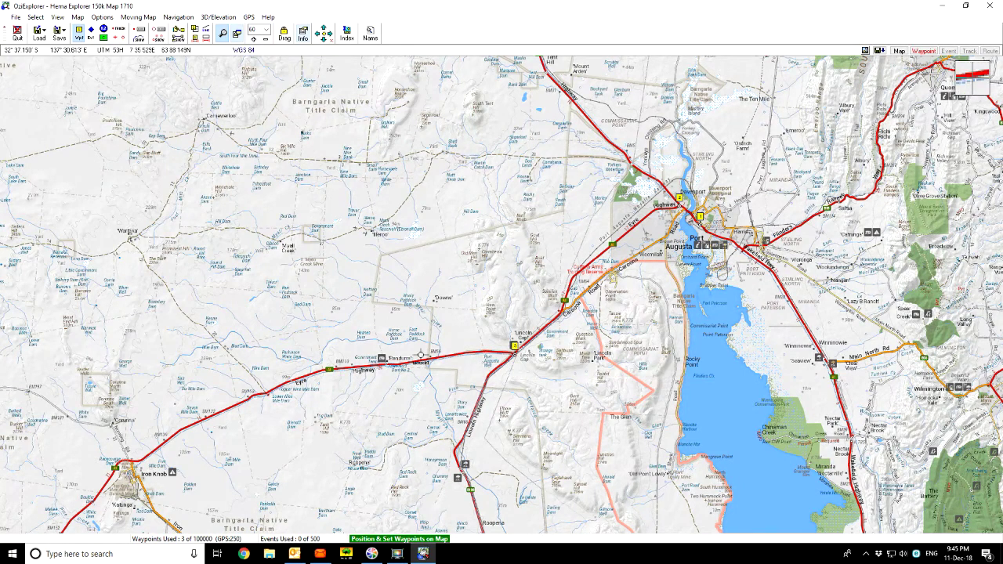
pyautogui.moveTo(279, 354); pyautogui.dragTo(697, 175)
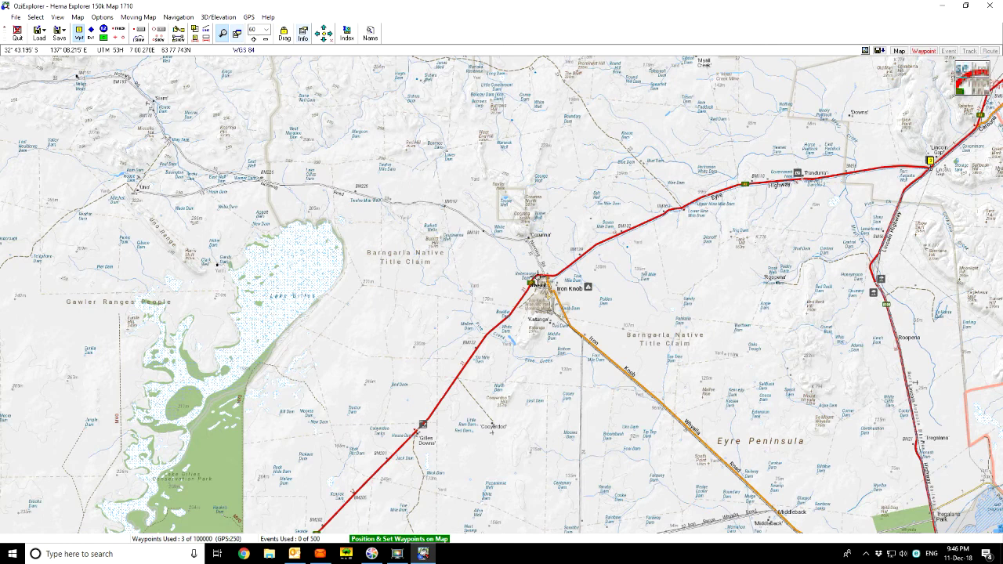
pyautogui.click(537, 276)
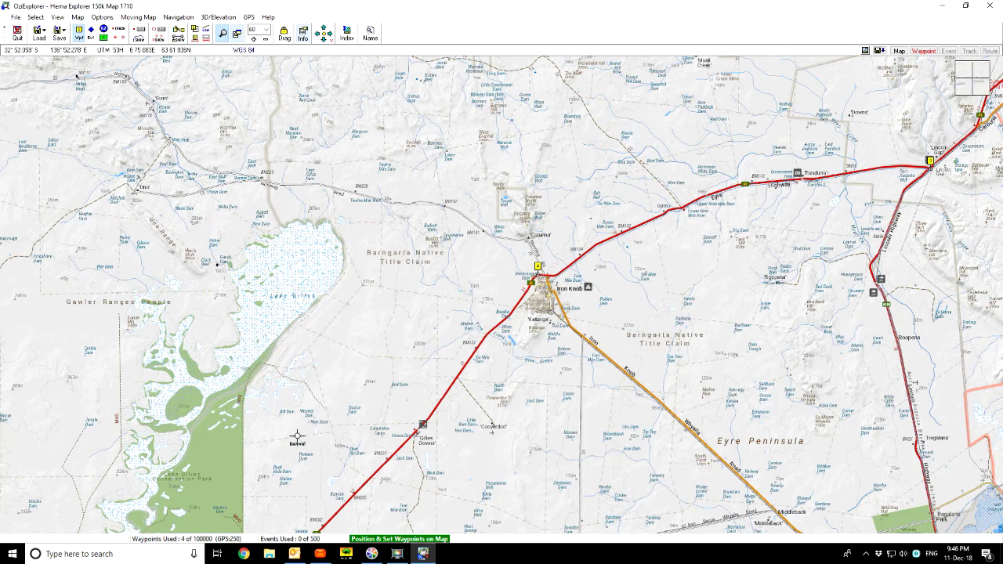
# - Follow the Eyre Highway southwest from Iron Knob and add a waypoint at Kimba
pyautogui.moveTo(276, 457)
pyautogui.mouseDown()
pyautogui.moveTo(642, 184)
pyautogui.moveTo(722, 154)
pyautogui.mouseUp()
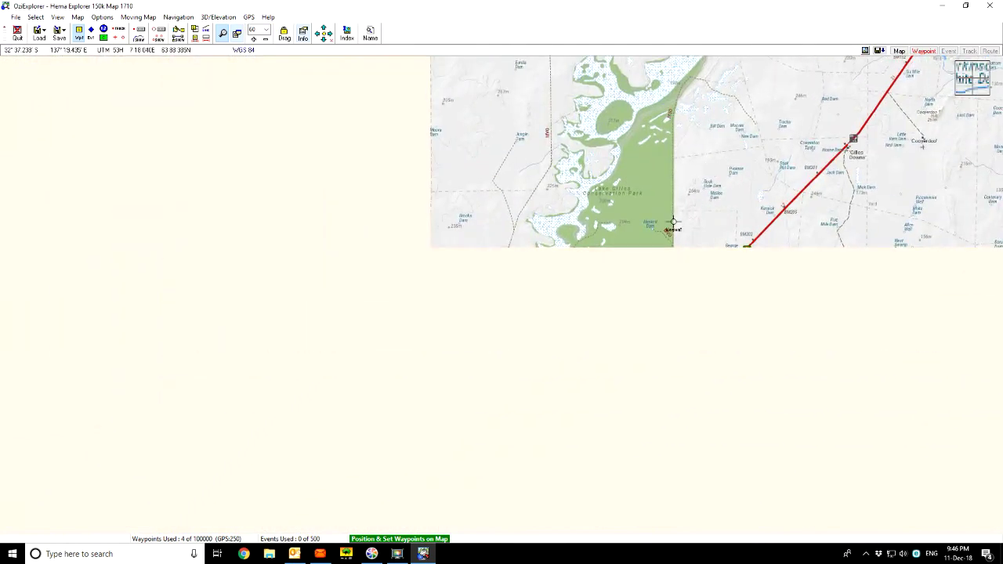
pyautogui.moveTo(320, 381); pyautogui.dragTo(558, 248)
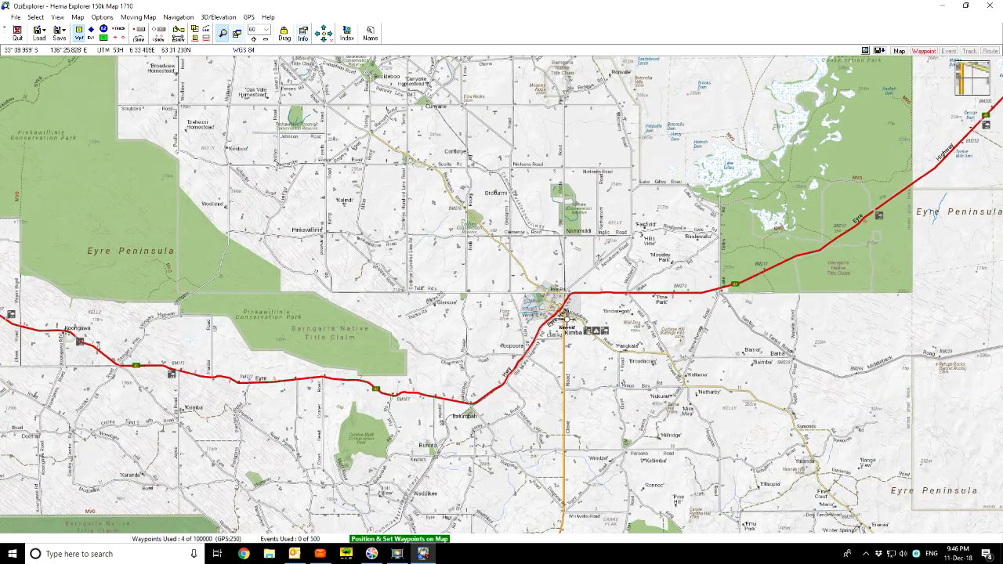
pyautogui.click(561, 310)
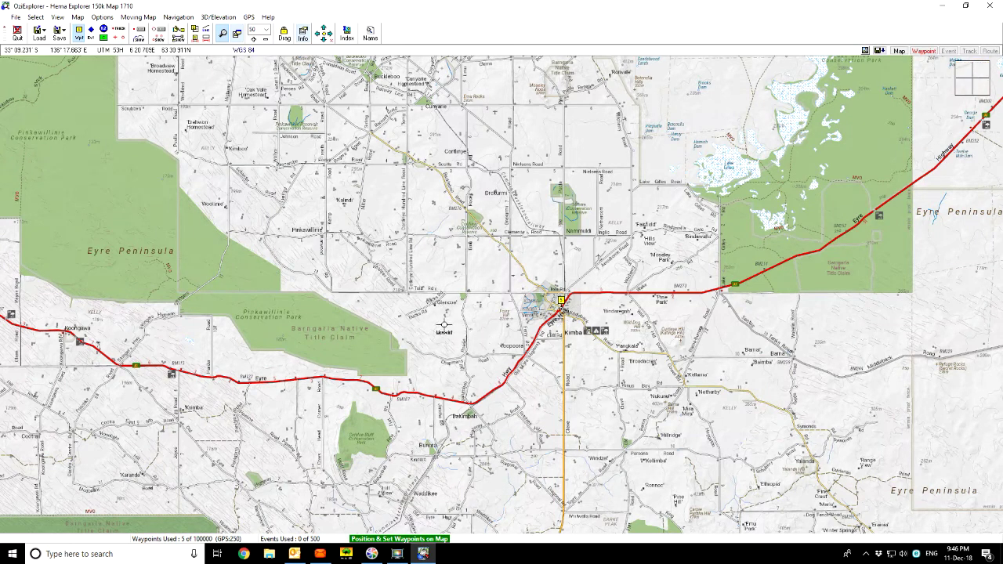
pyautogui.scroll(-1, 444, 323)
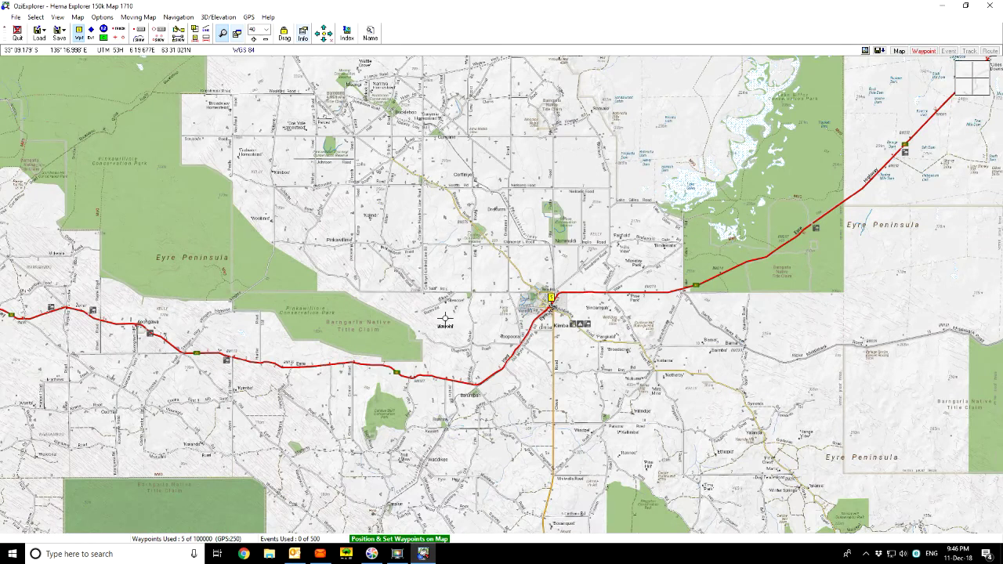
# - Follow the Eyre Highway west from Kimba to Kyancutta and enlarge the map there to 125%
pyautogui.scroll(-1, 420, 300)
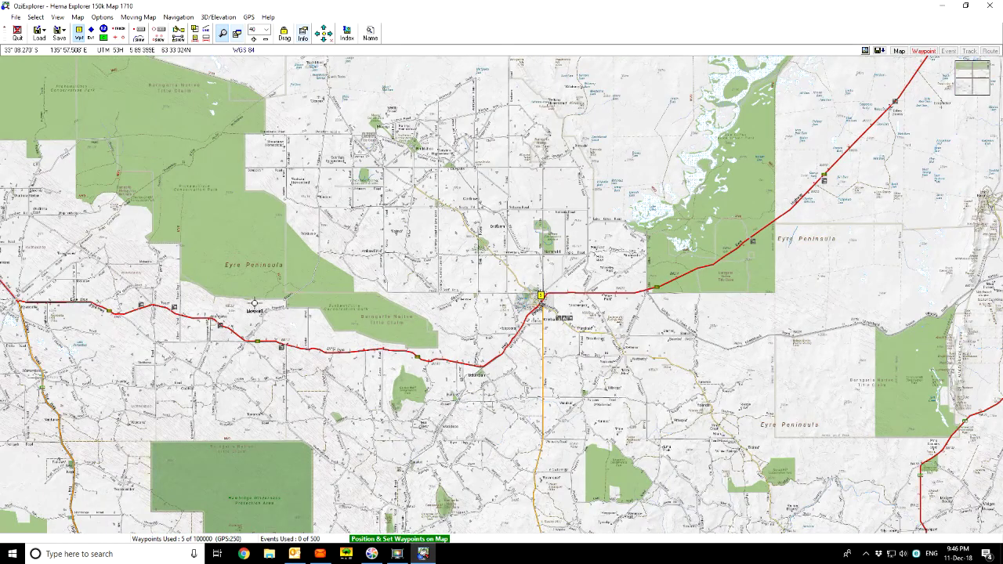
pyautogui.moveTo(229, 300); pyautogui.dragTo(585, 306)
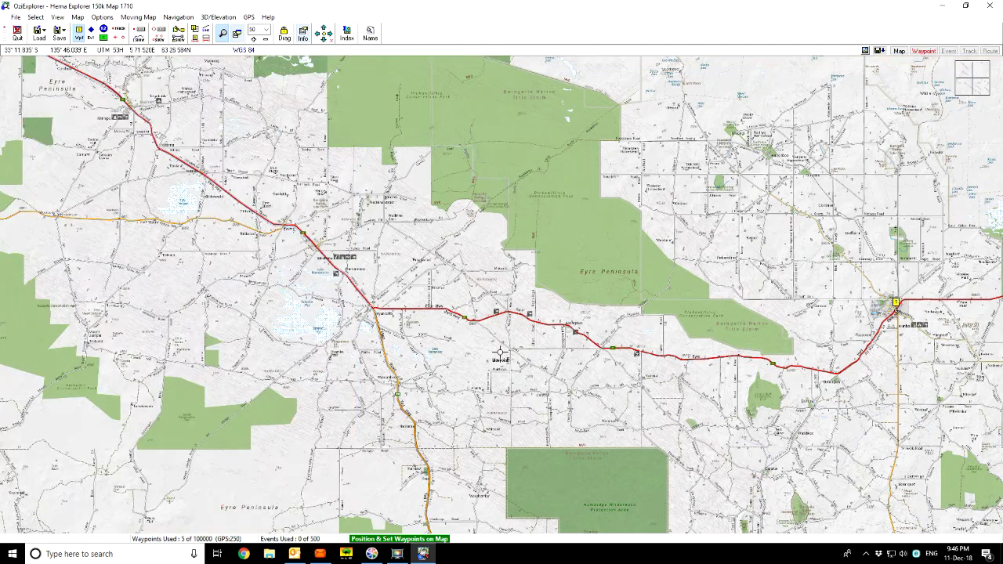
pyautogui.scroll(1, 500, 354)
pyautogui.scroll(1, 500, 354)
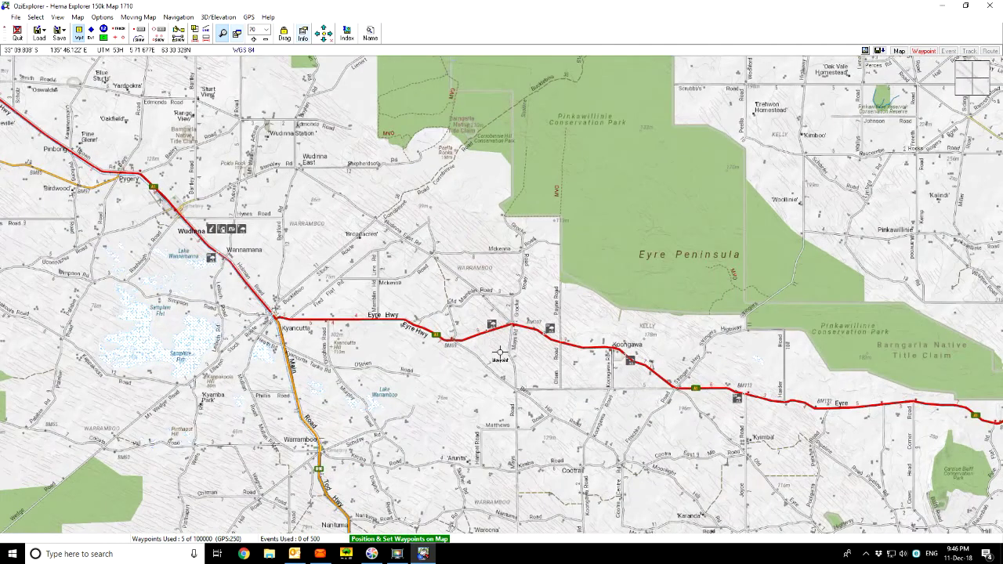
pyautogui.scroll(1, 500, 354)
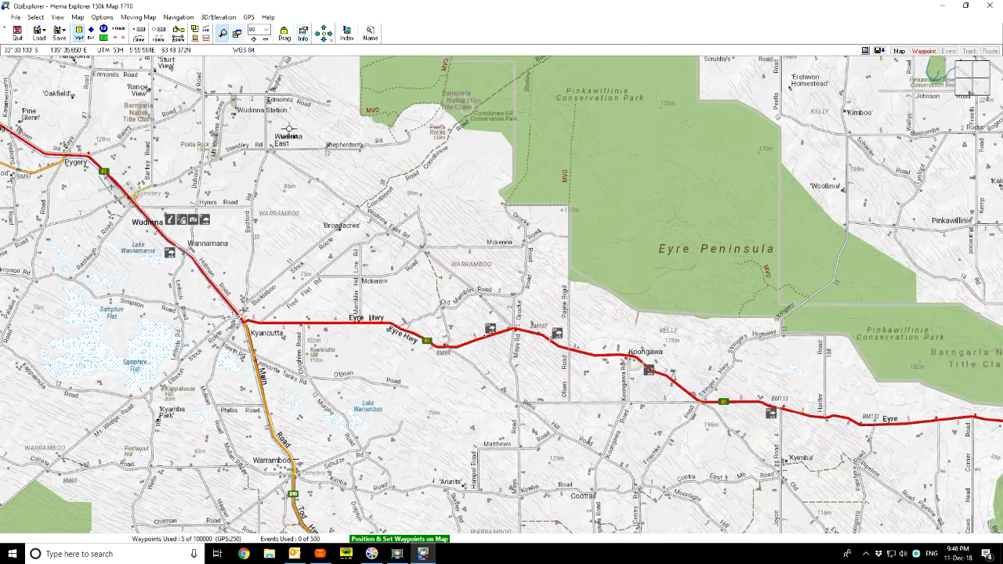
pyautogui.scroll(1, 283, 124)
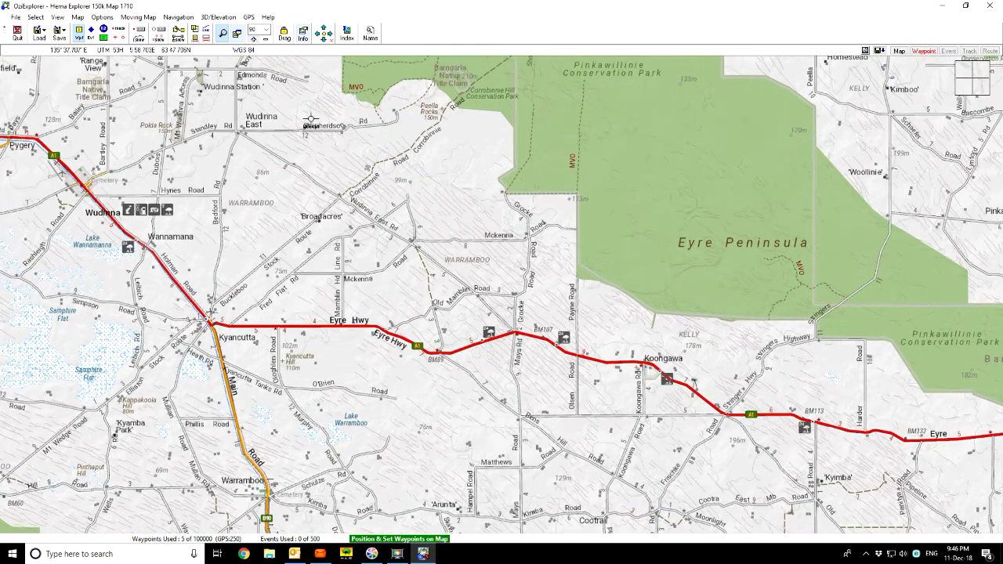
pyautogui.click(267, 31)
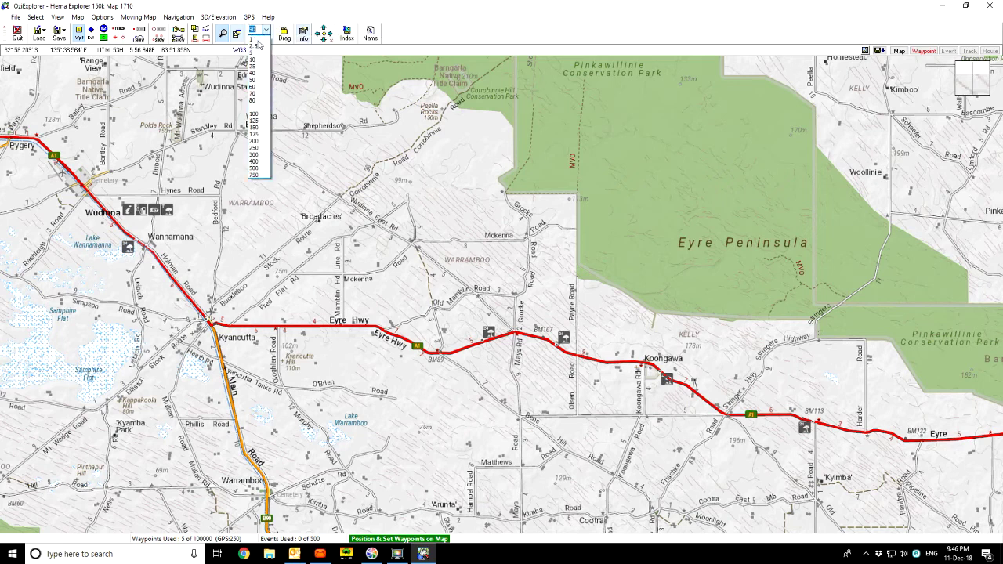
pyautogui.click(259, 121)
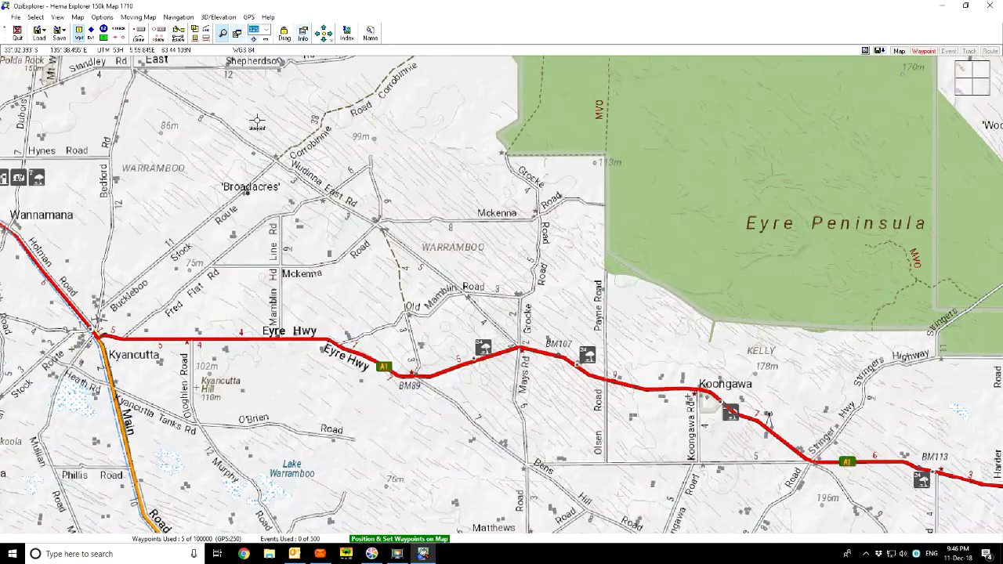
# - Zoom the map out to 80%, back in to 100%, and out again until the highway between Kyancutta and Kimba is in view
pyautogui.click(265, 39)
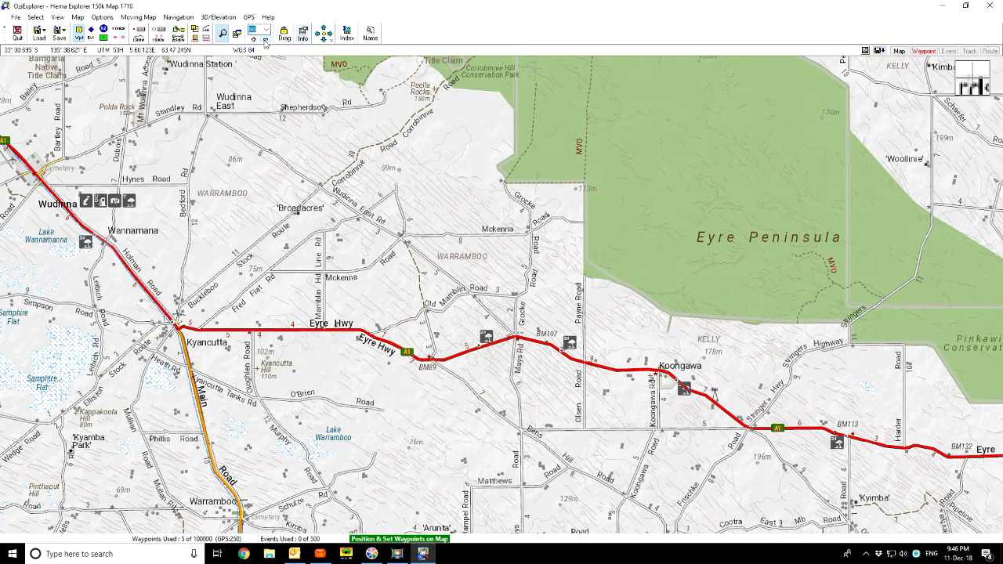
pyautogui.click(265, 40)
pyautogui.click(265, 40)
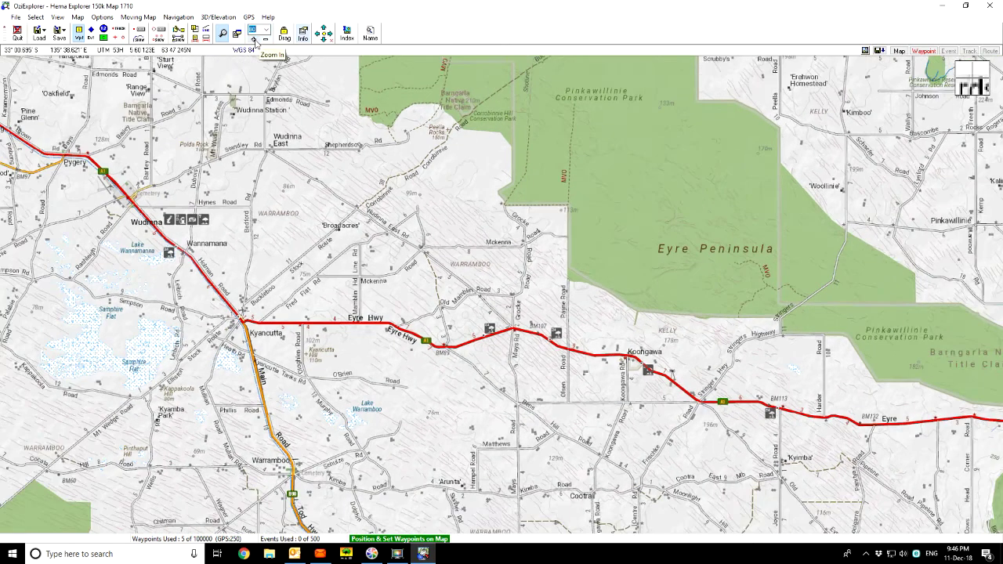
pyautogui.click(253, 40)
pyautogui.click(253, 40)
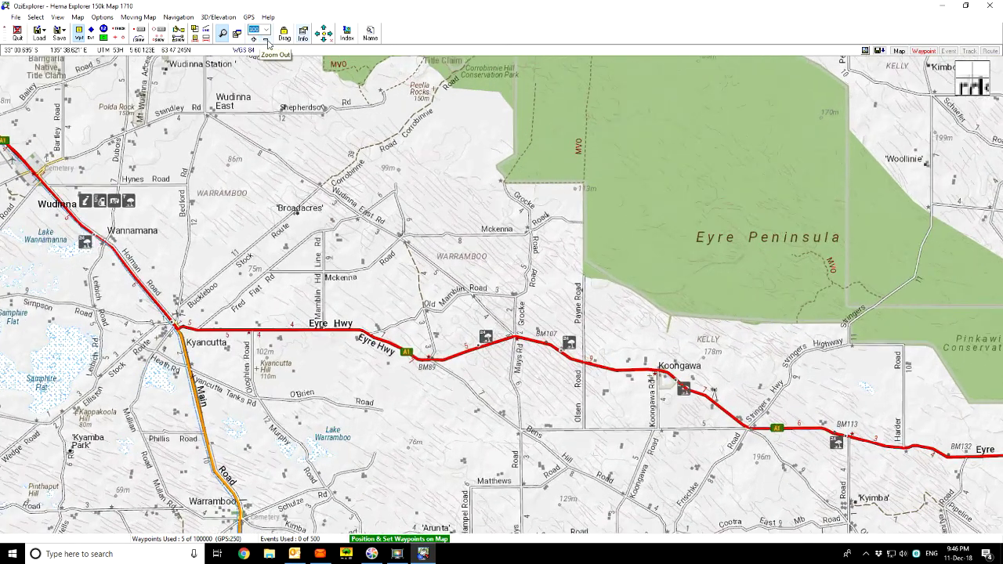
pyautogui.click(266, 40)
pyautogui.click(265, 41)
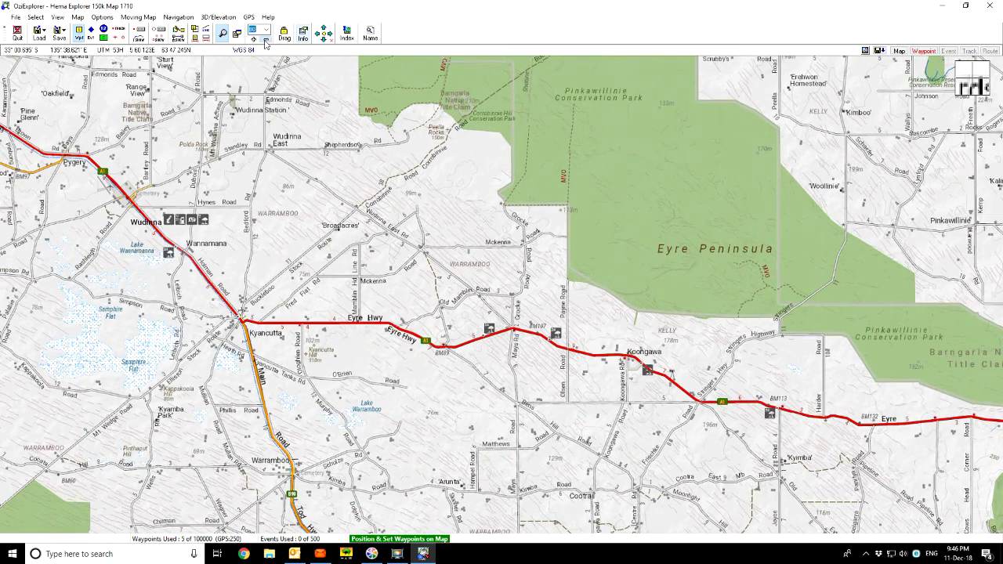
pyautogui.click(266, 41)
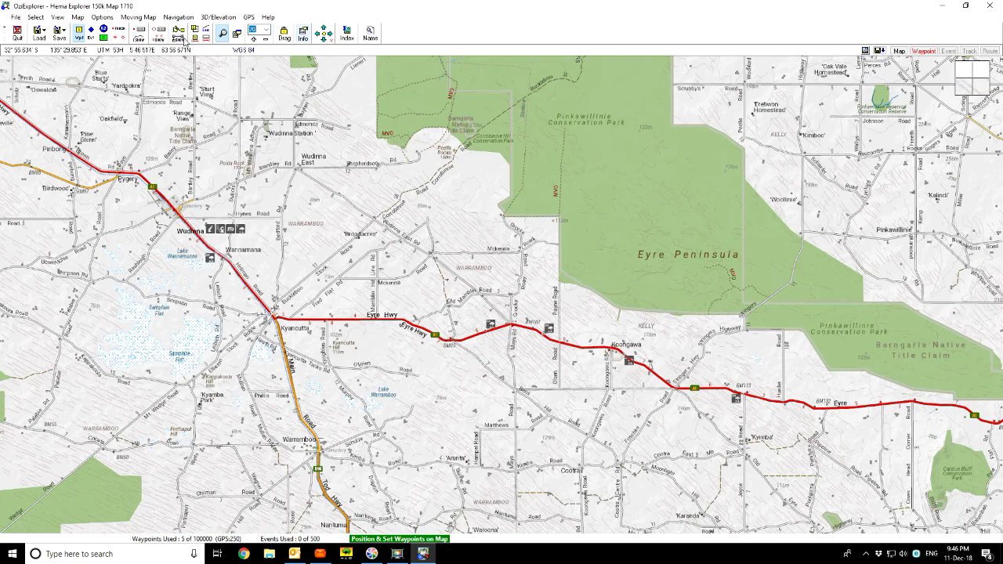
pyautogui.click(266, 41)
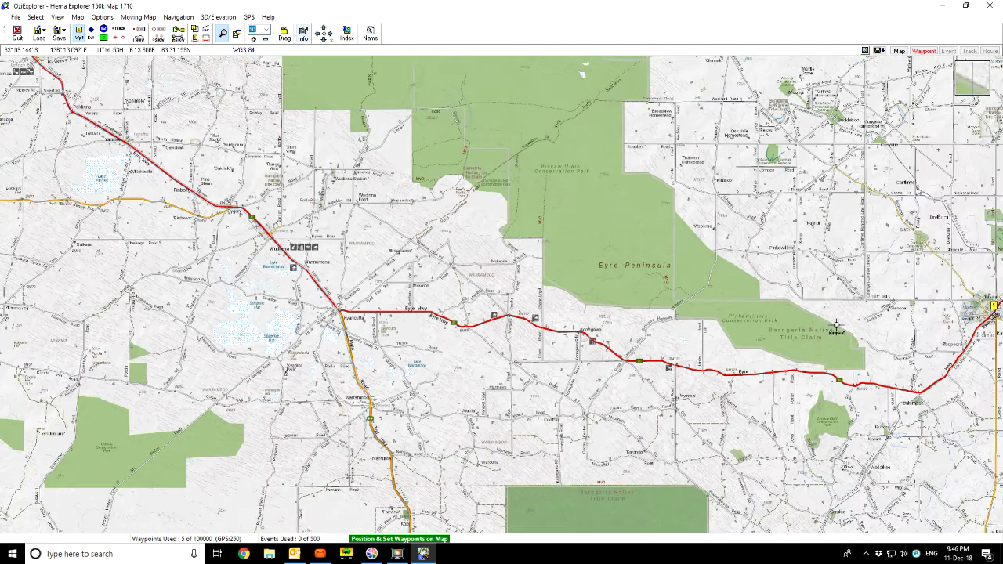
# - Add a waypoint at the Kyancutta junction on the Eyre Highway, west of Kimba
pyautogui.moveTo(836, 325); pyautogui.dragTo(680, 318)
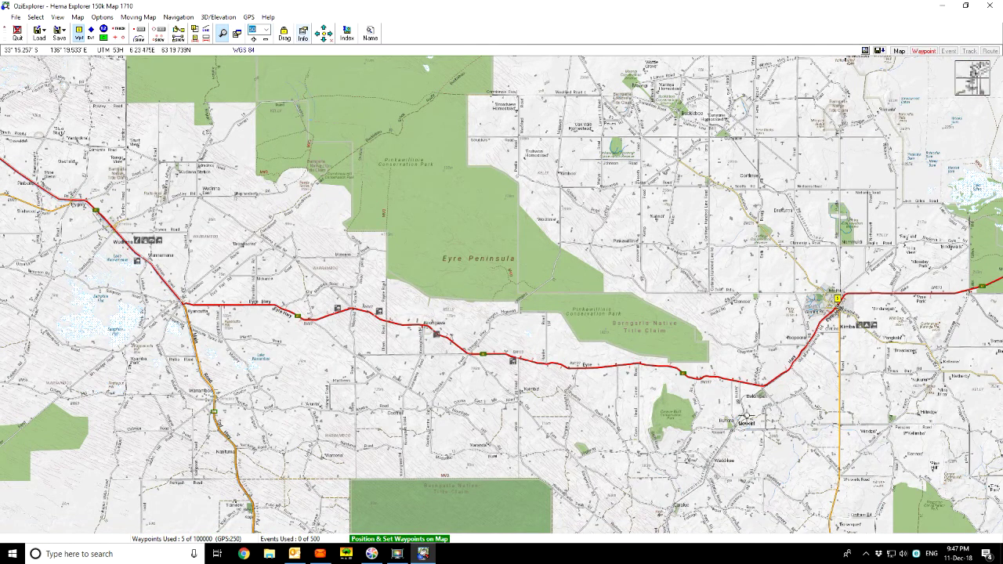
pyautogui.scroll(1, 744, 417)
pyautogui.scroll(1, 818, 401)
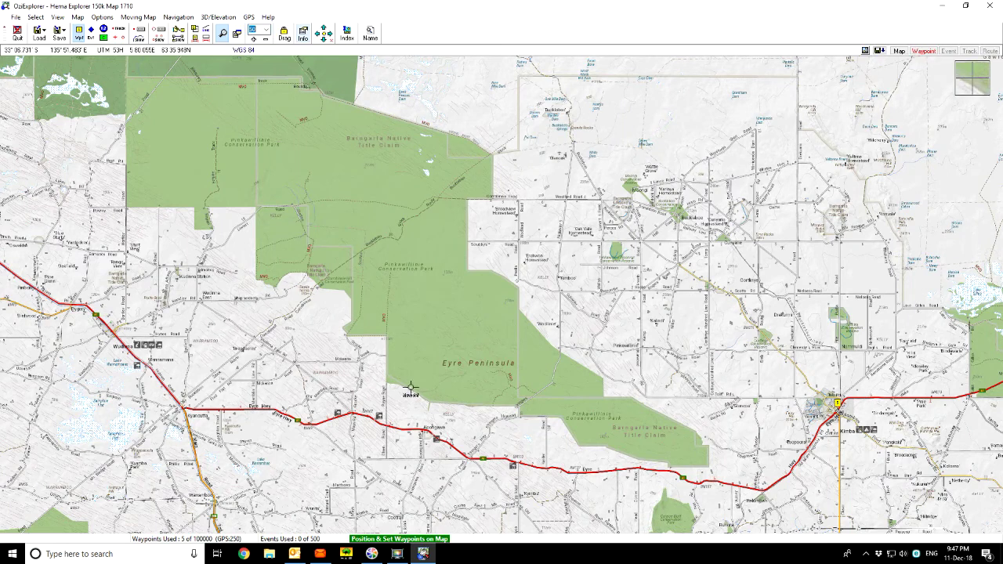
pyautogui.moveTo(368, 384); pyautogui.dragTo(552, 281)
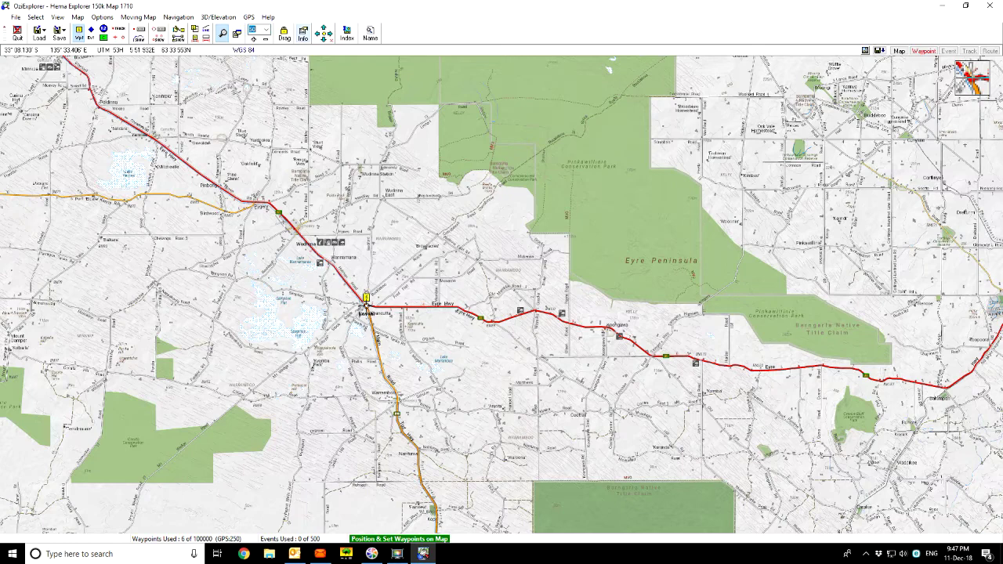
# - Follow the Eyre Highway northwest from Kyancutta and add a waypoint at Minnipa
pyautogui.moveTo(323, 188); pyautogui.dragTo(586, 330)
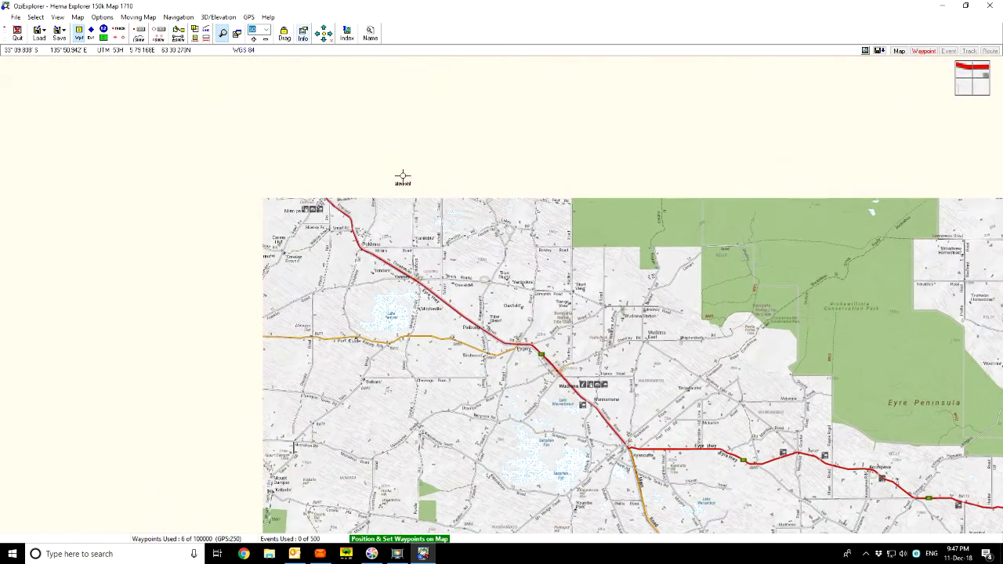
pyautogui.moveTo(333, 219); pyautogui.dragTo(410, 320)
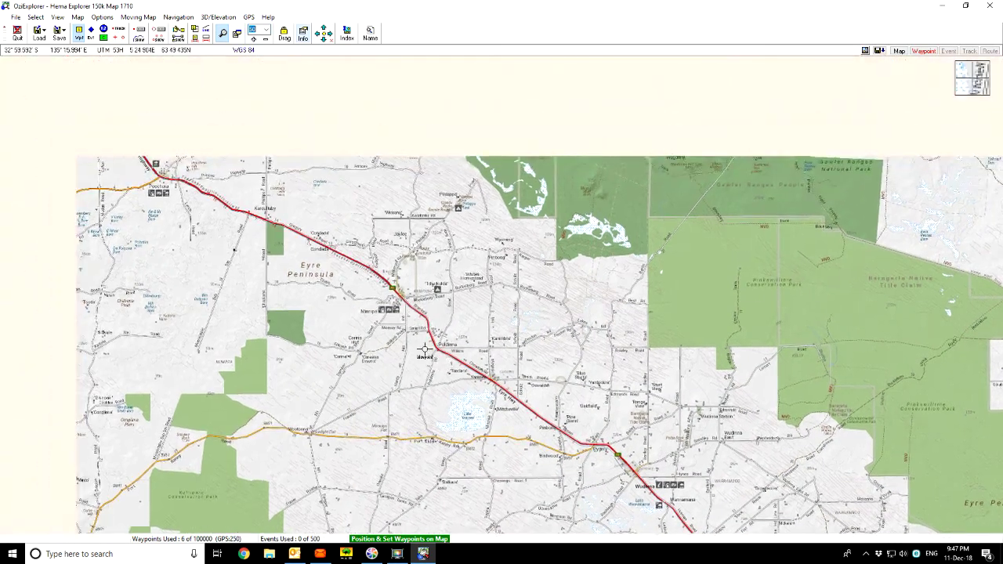
pyautogui.scroll(1, 420, 315)
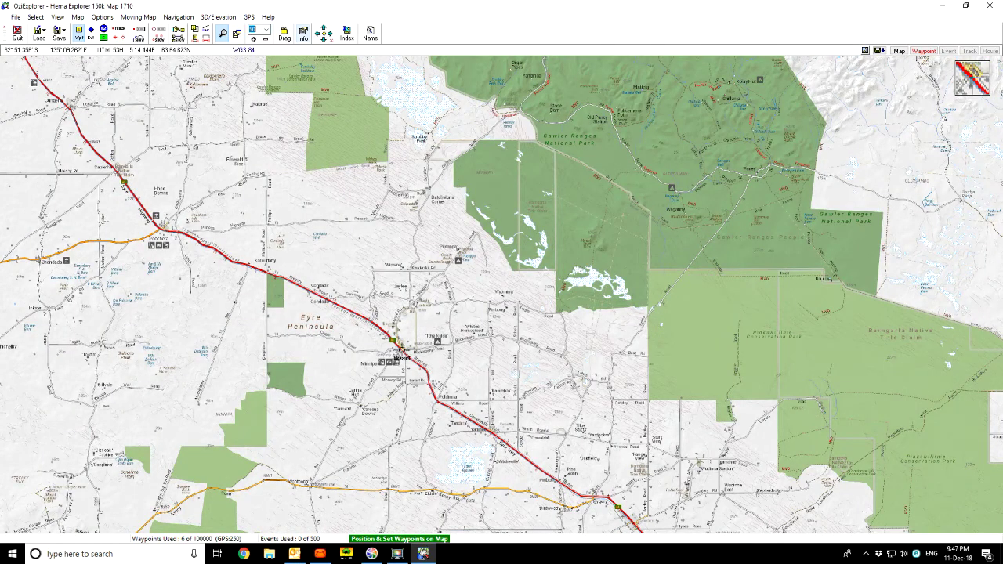
pyautogui.click(398, 346)
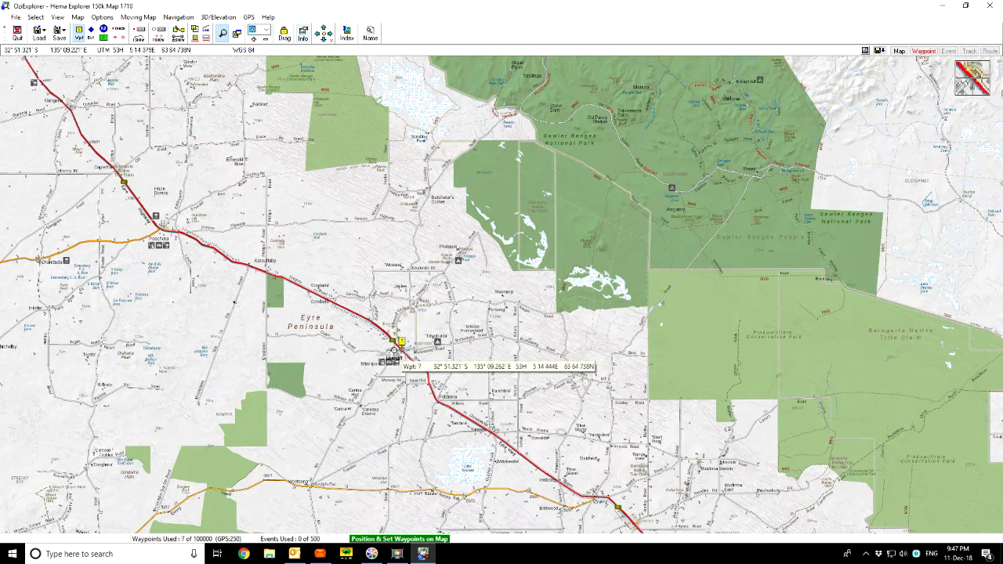
# - Look ahead along the Eyre Highway from Minnipa past Poochera and Wirrulla to Ceduna
pyautogui.moveTo(398, 346); pyautogui.dragTo(555, 486)
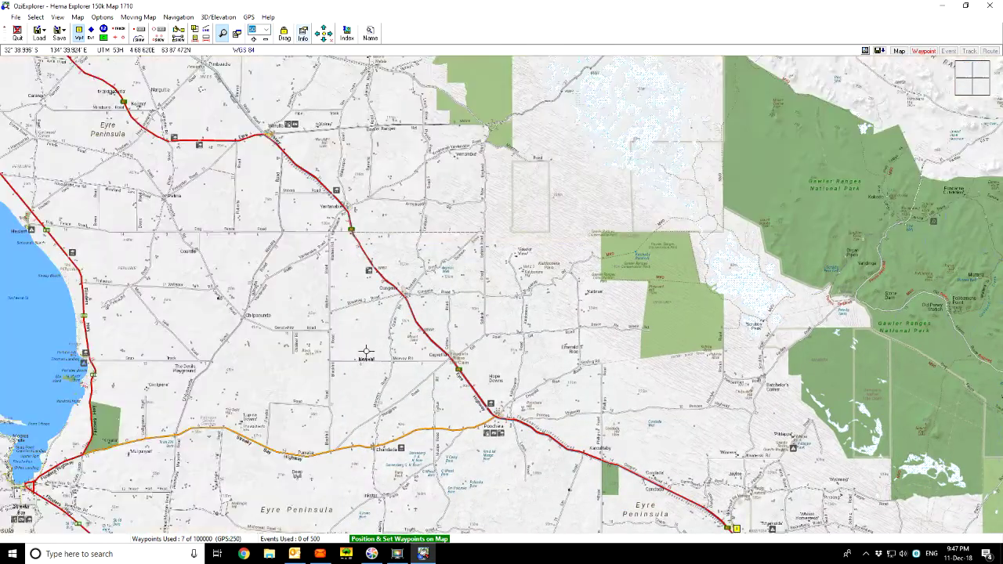
pyautogui.moveTo(312, 301); pyautogui.dragTo(415, 392)
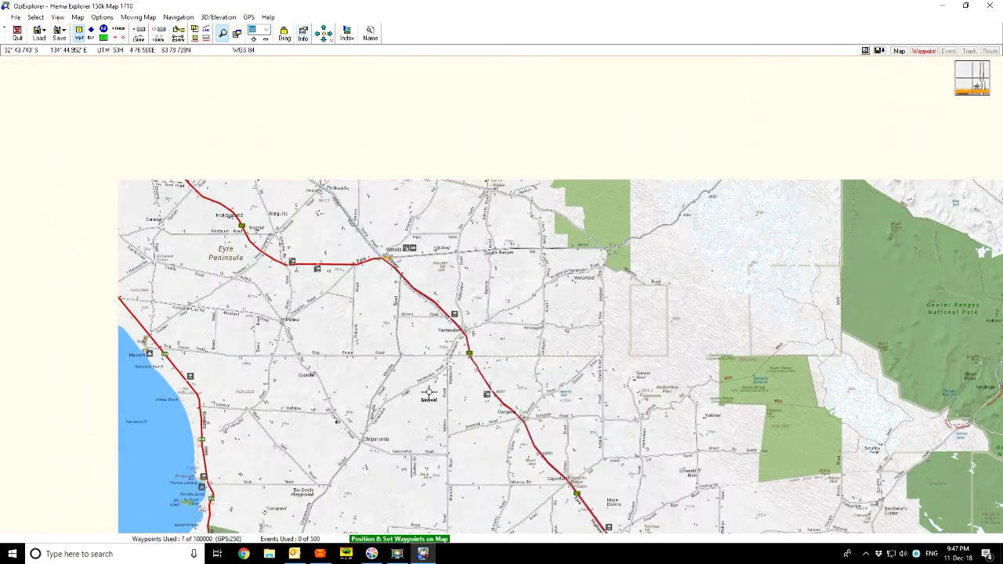
pyautogui.moveTo(282, 302); pyautogui.dragTo(466, 409)
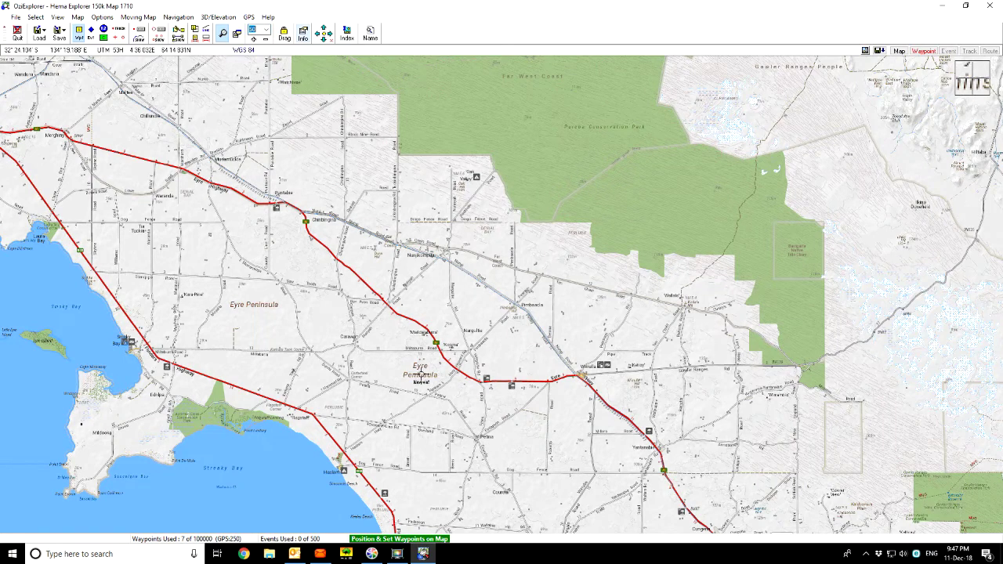
pyautogui.scroll(1, 436, 392)
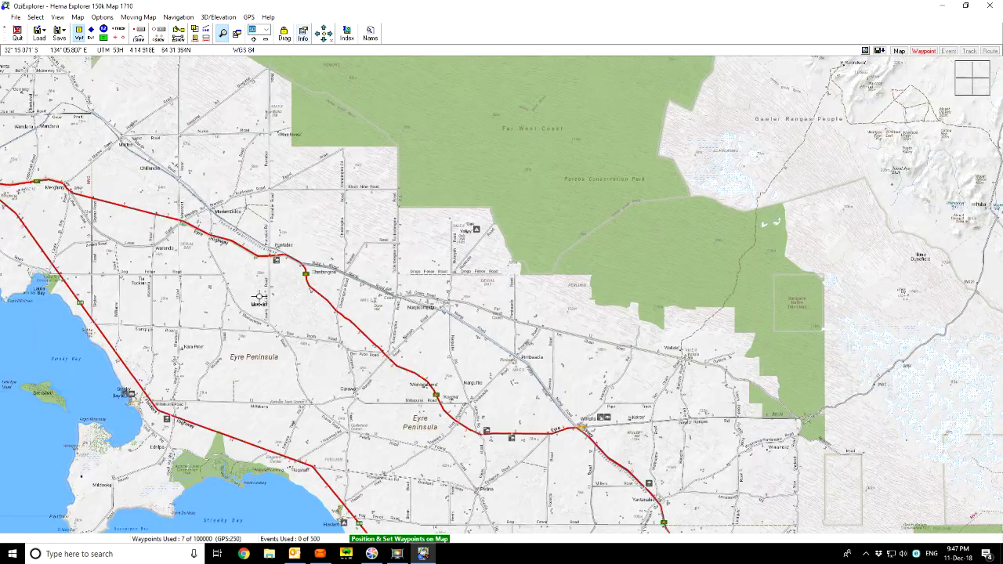
pyautogui.moveTo(247, 292); pyautogui.dragTo(452, 369)
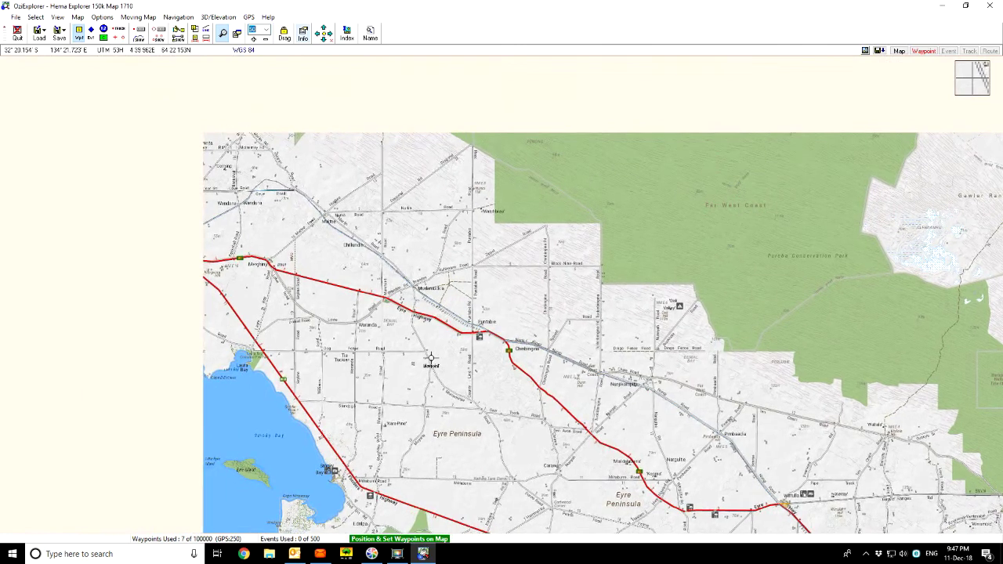
pyautogui.moveTo(341, 312); pyautogui.dragTo(501, 376)
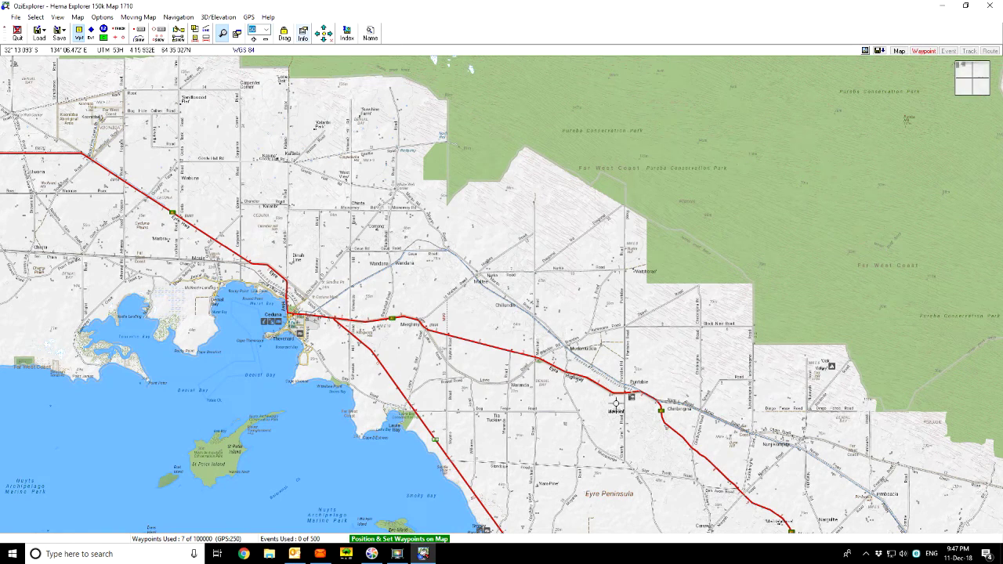
# - Return southeast along the highway and add a waypoint at the Poochera junction
pyautogui.moveTo(633, 430); pyautogui.dragTo(294, 171)
pyautogui.moveTo(562, 378); pyautogui.dragTo(280, 190)
pyautogui.moveTo(473, 377); pyautogui.dragTo(302, 259)
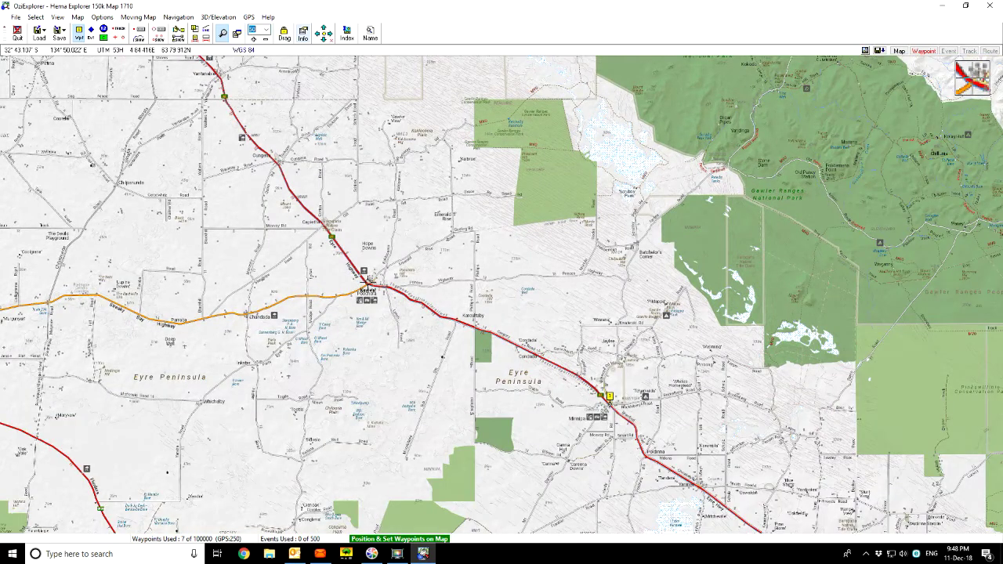
pyautogui.click(366, 280)
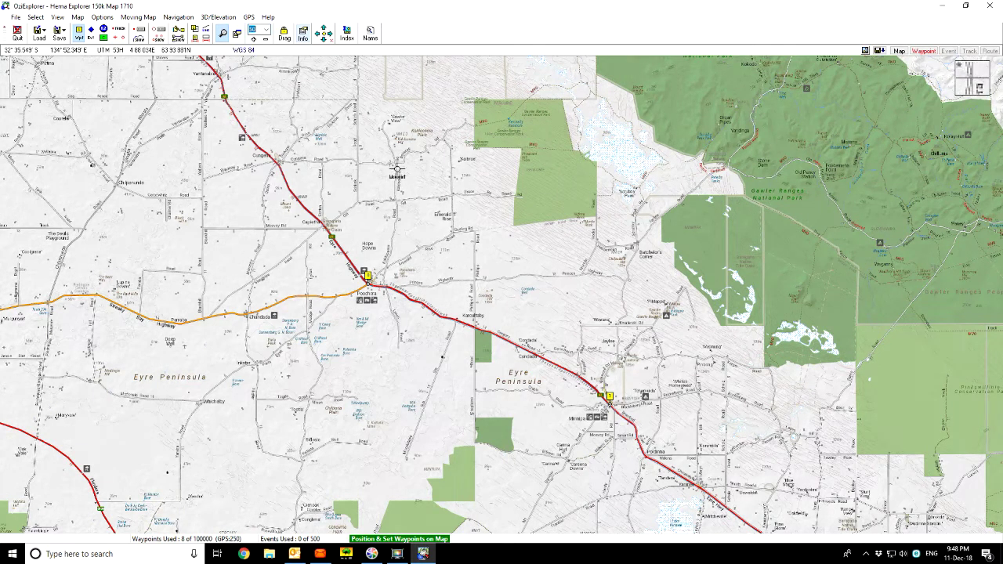
# - Add a waypoint off the highway at the campsite northeast of Minnipa
pyautogui.click(456, 179)
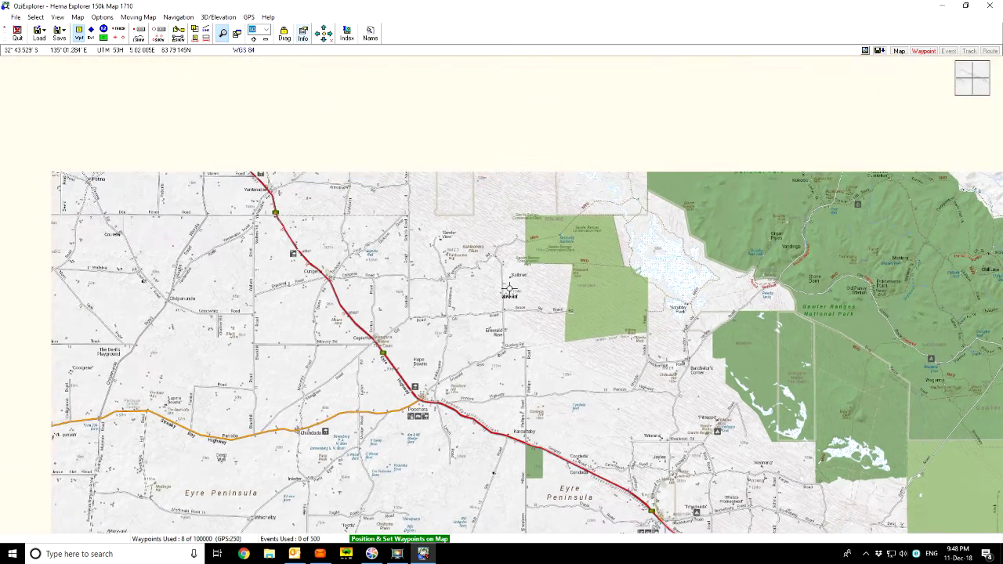
pyautogui.scroll(1, 534, 328)
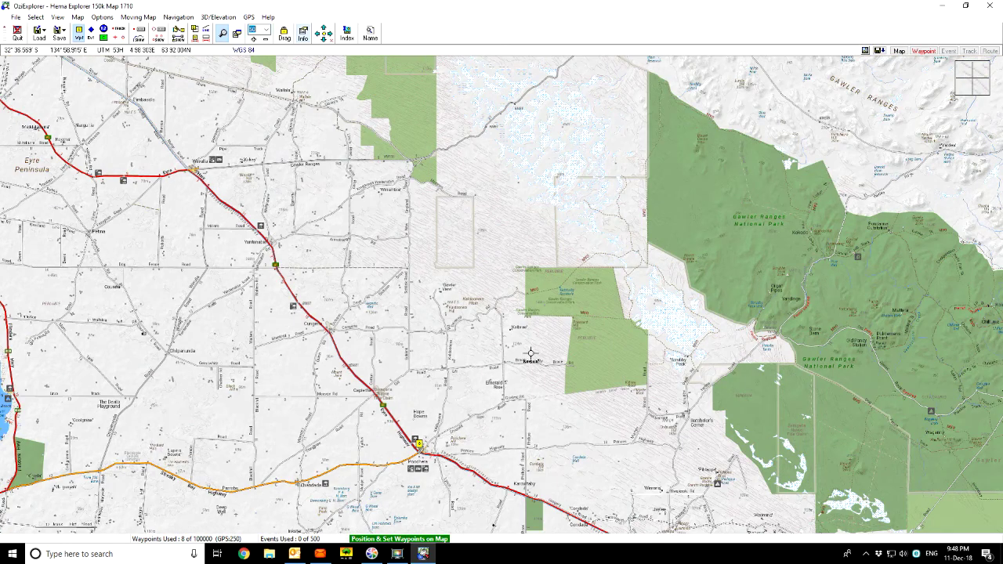
pyautogui.moveTo(551, 400); pyautogui.dragTo(467, 310)
pyautogui.moveTo(529, 363); pyautogui.dragTo(469, 304)
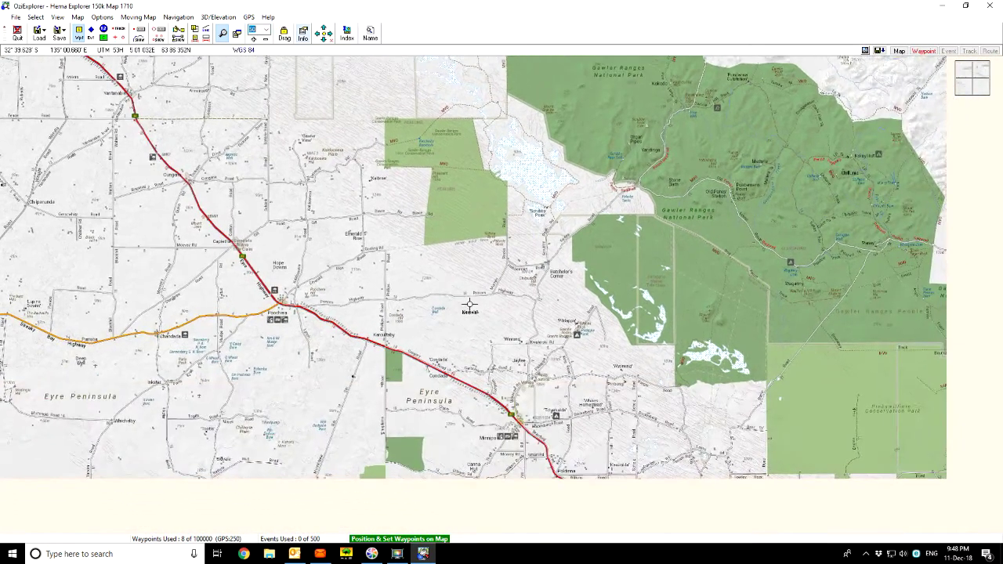
pyautogui.click(579, 324)
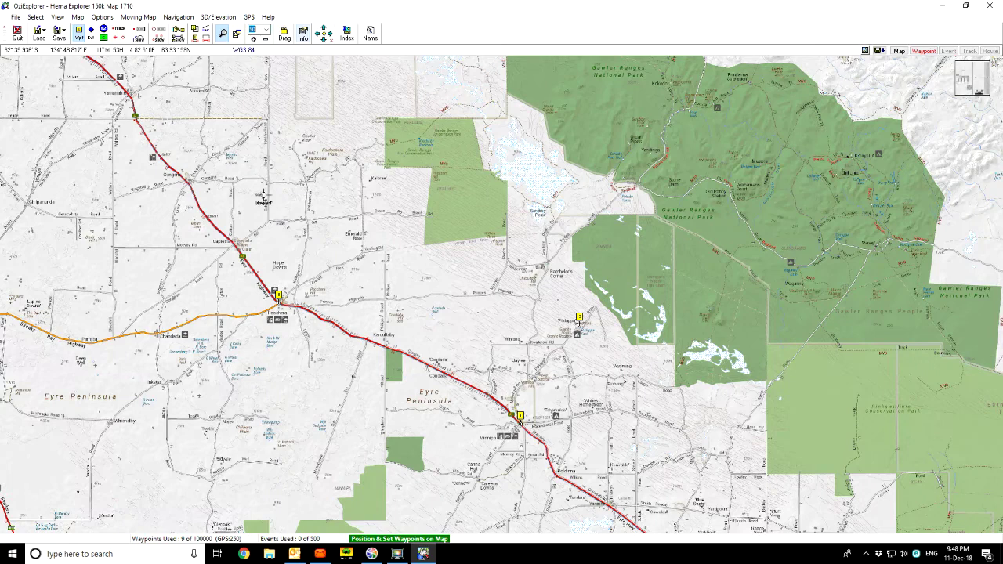
# - Follow the Eyre Highway northwest from Poochera past Wirrulla and add a waypoint at Ceduna
pyautogui.moveTo(118, 213); pyautogui.dragTo(422, 325)
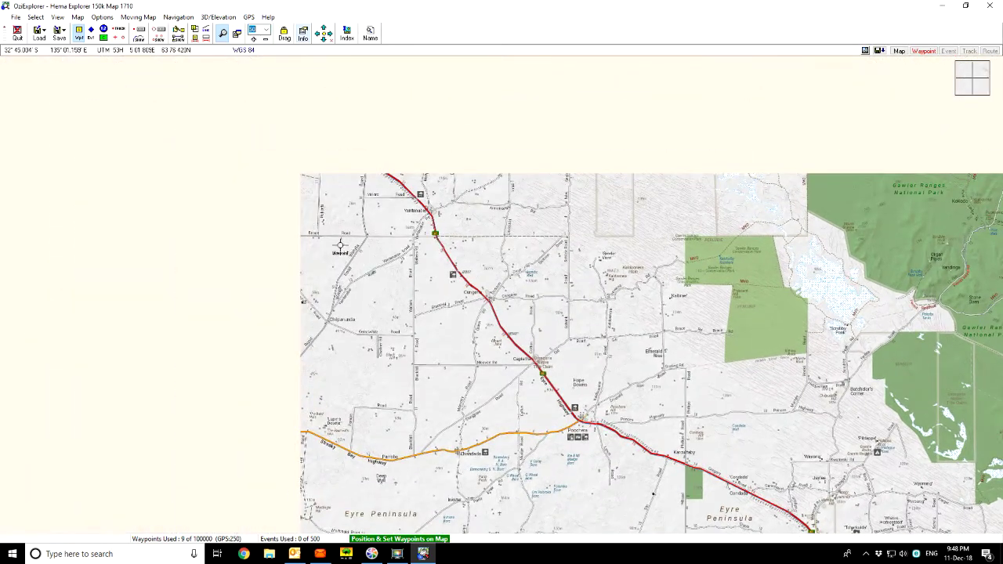
pyautogui.moveTo(362, 270); pyautogui.dragTo(534, 409)
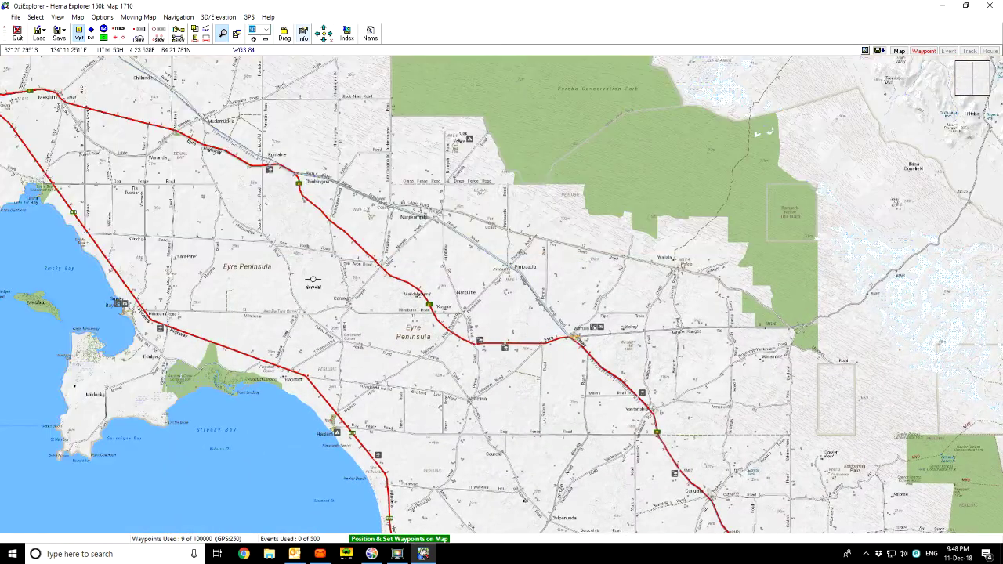
pyautogui.moveTo(313, 282); pyautogui.dragTo(508, 444)
pyautogui.moveTo(176, 294); pyautogui.dragTo(345, 317)
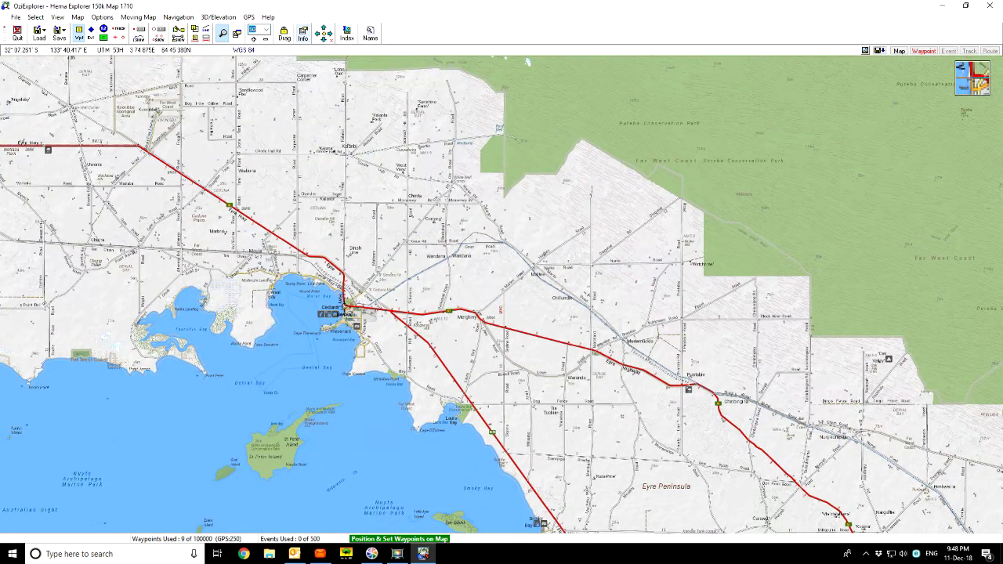
pyautogui.click(345, 305)
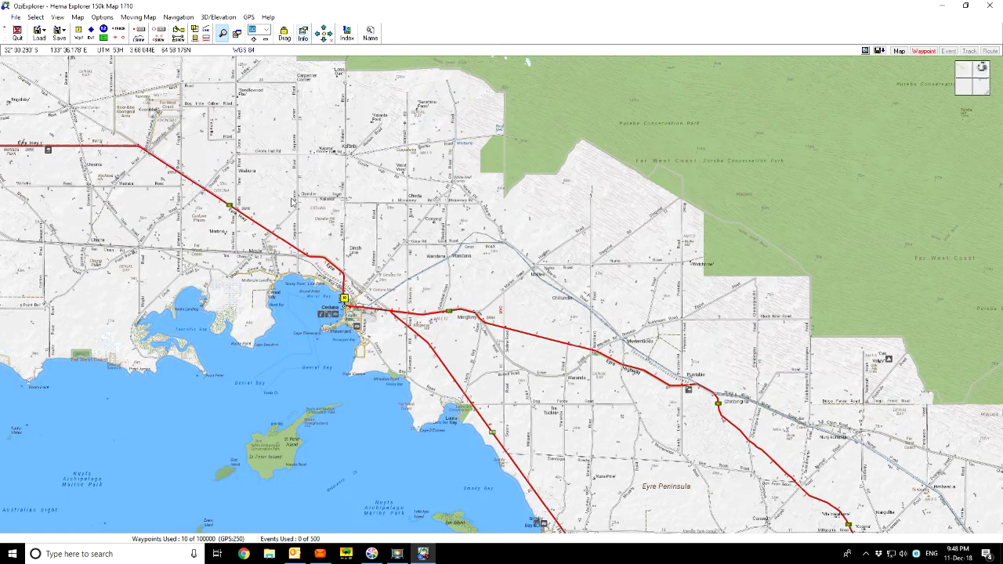
# - Look west of Ceduna towards Penong, and trace the Eyre Highway back southeast to the Poochera and Streaky Bay area
pyautogui.moveTo(336, 199); pyautogui.dragTo(577, 292)
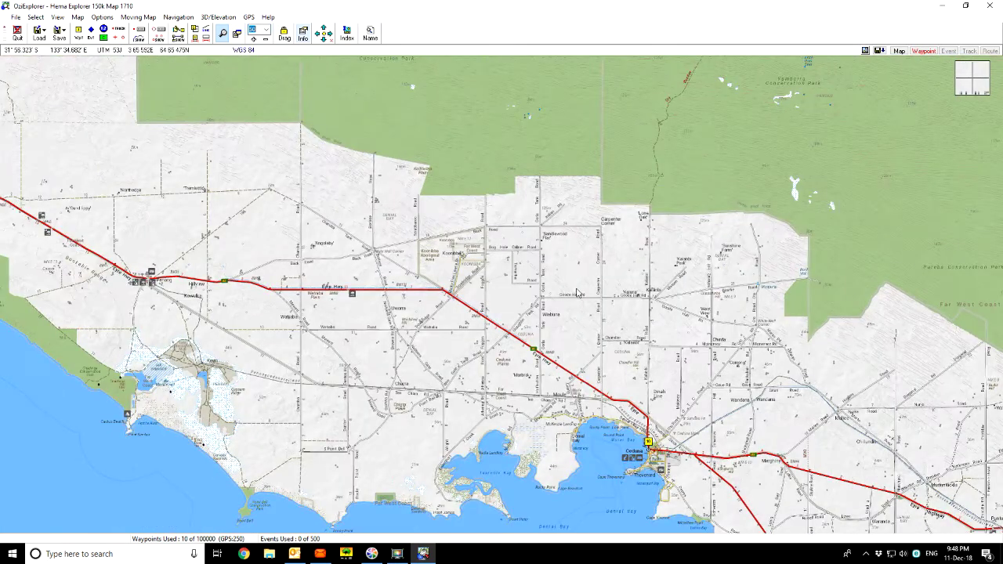
pyautogui.moveTo(815, 401); pyautogui.dragTo(551, 267)
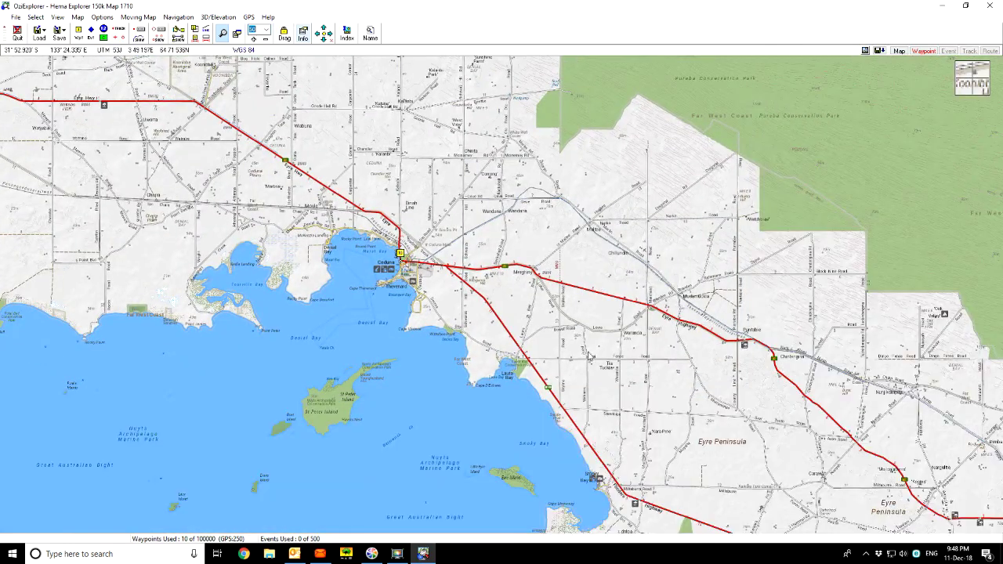
pyautogui.scroll(-2, 589, 356)
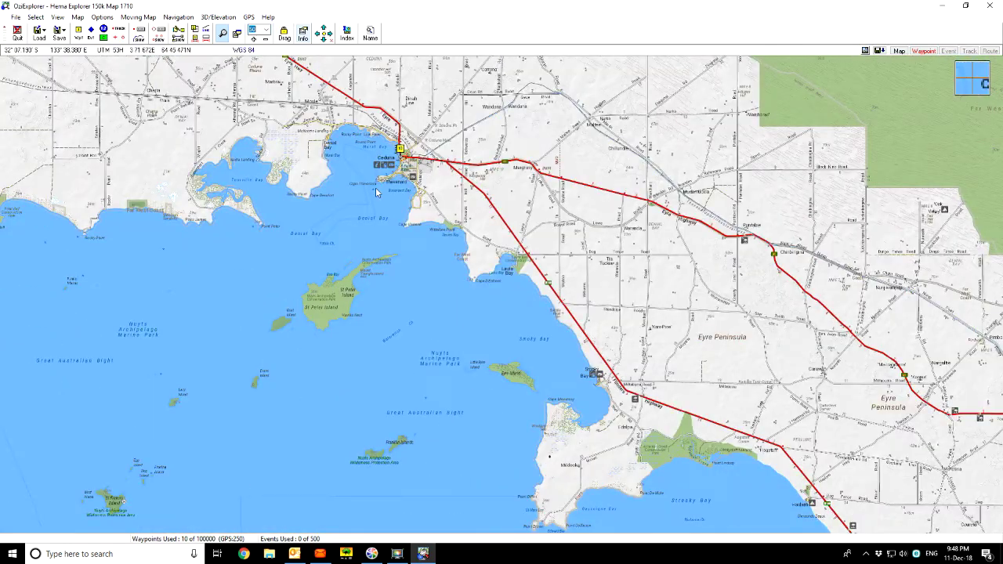
pyautogui.press('Right')
pyautogui.press('Right')
pyautogui.press('Right')
pyautogui.press('Down')
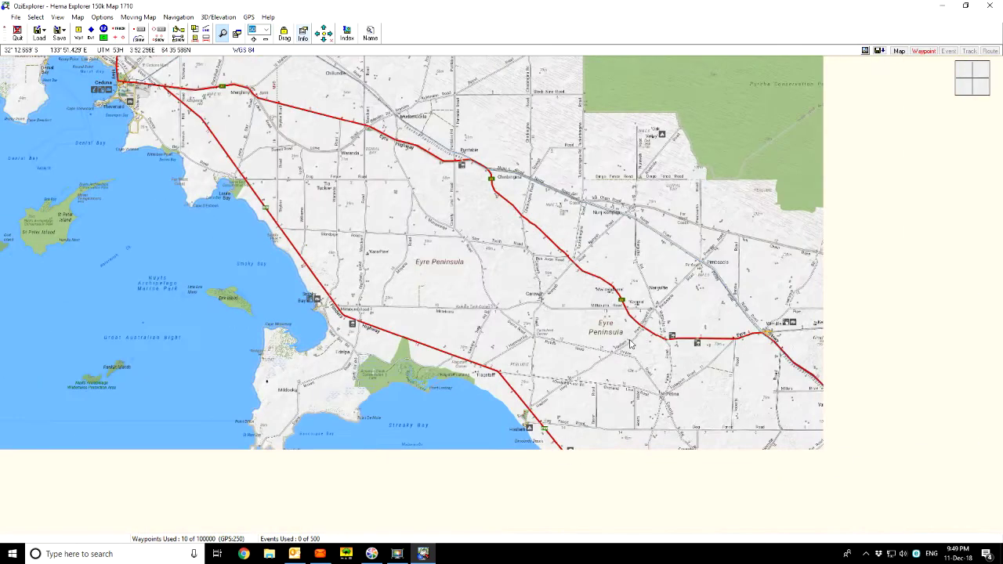
pyautogui.press('Right')
pyautogui.press('Right')
pyautogui.press('Right')
pyautogui.press('Down')
pyautogui.press('Down')
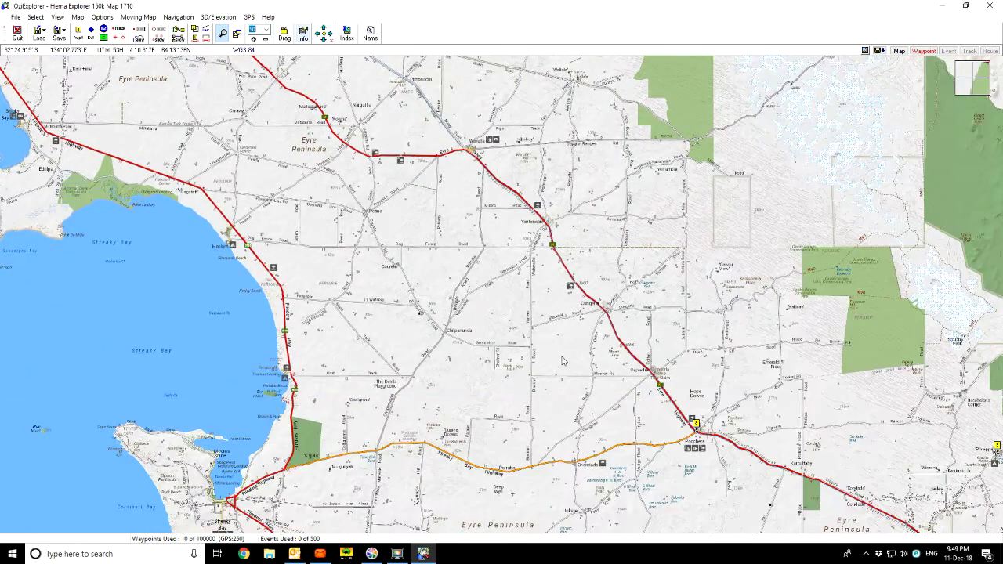
pyautogui.press('Down')
pyautogui.press('Down')
pyautogui.press('Left')
pyautogui.press('Up')
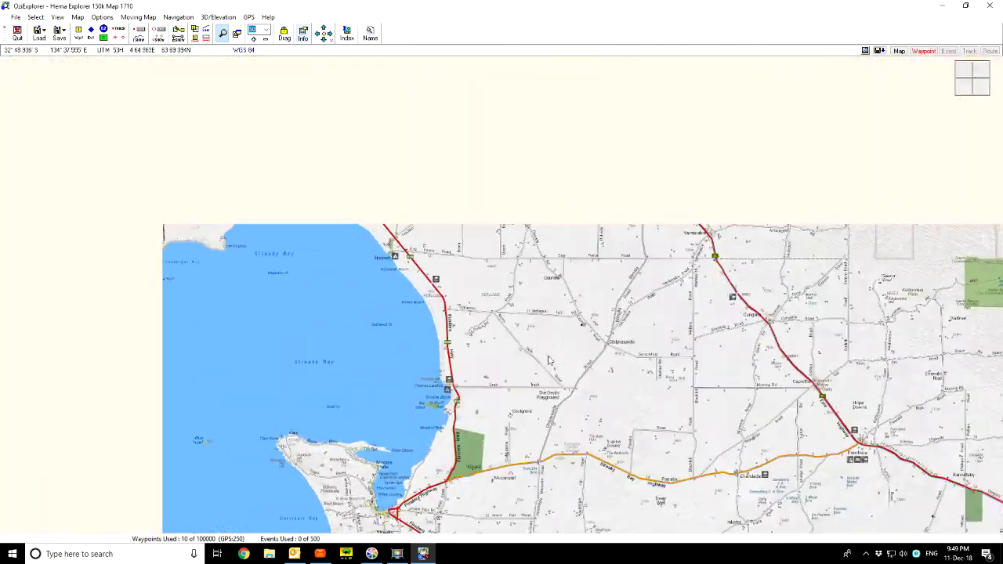
pyautogui.press('Down')
pyautogui.press('Down')
pyautogui.press('Right')
pyautogui.press('Up')
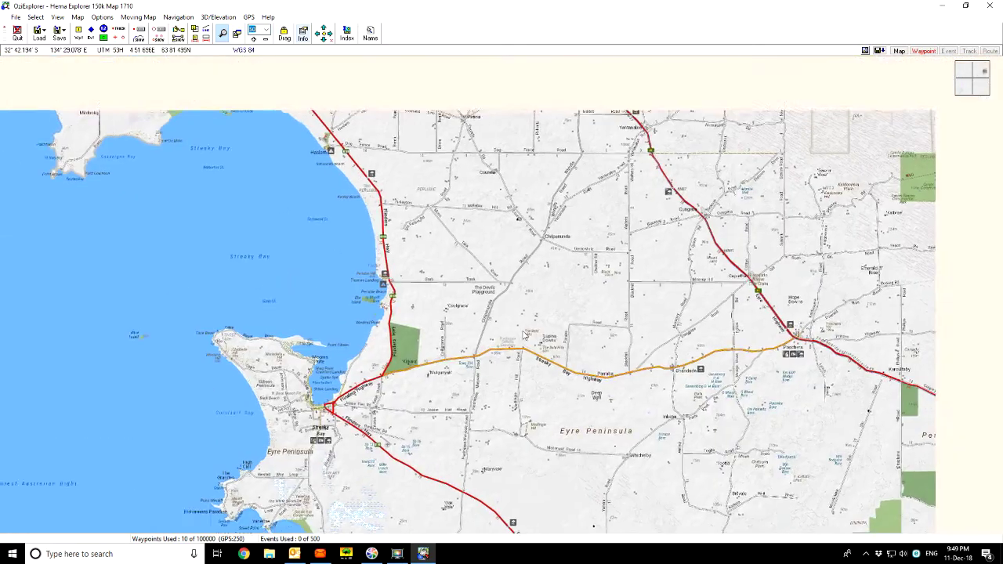
pyautogui.press('Right')
pyautogui.press('Up')
pyautogui.press('Down')
pyautogui.press('Down')
pyautogui.press('Down')
pyautogui.press('Down')
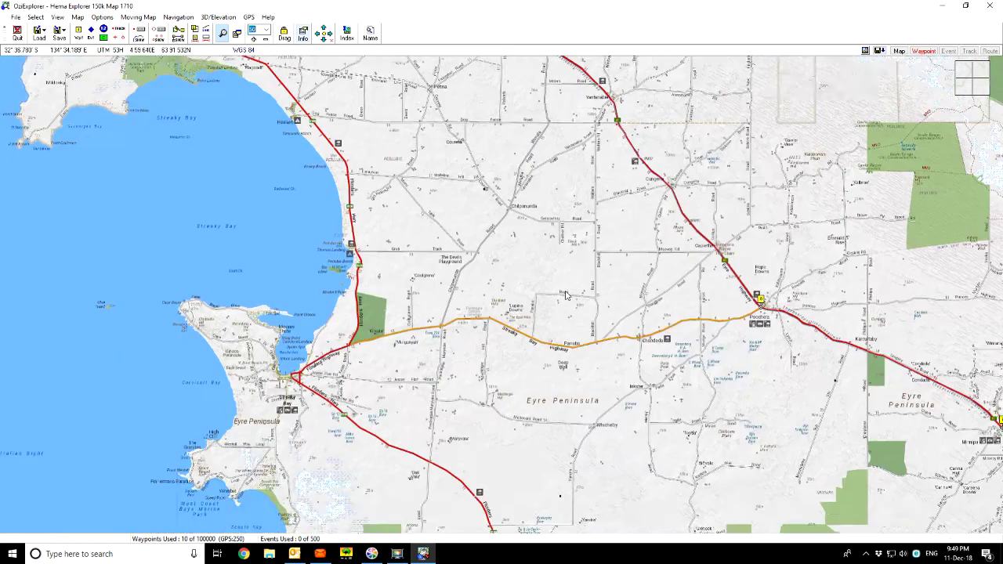
# - Zoom the map out to 25 and review the route eastward to the waypoints around Port Augusta
pyautogui.click(265, 40)
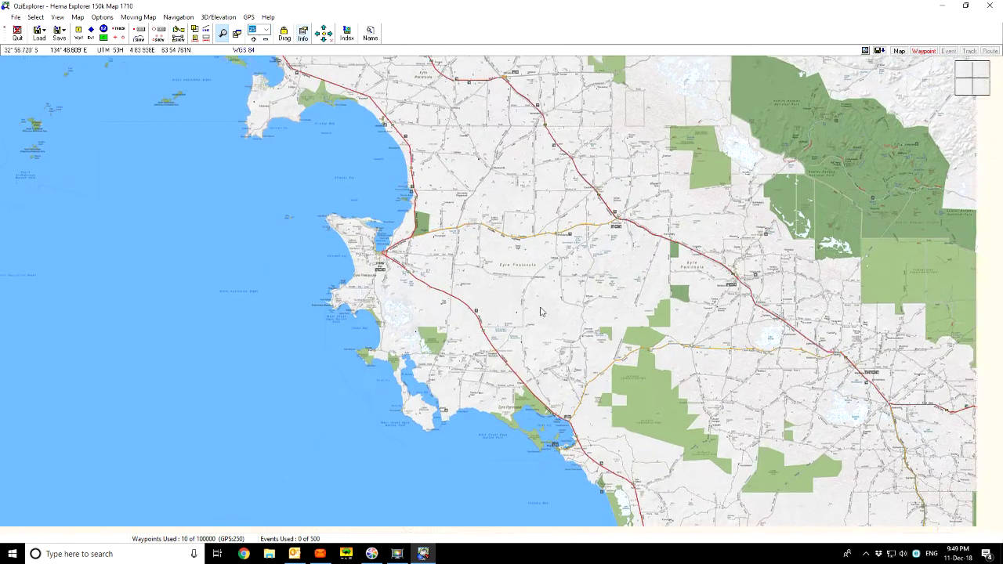
pyautogui.press('Right')
pyautogui.press('Right')
pyautogui.press('Right')
pyautogui.press('Right')
pyautogui.press('Down')
pyautogui.press('Right')
pyautogui.press('Right')
pyautogui.press('Right')
pyautogui.press('Up')
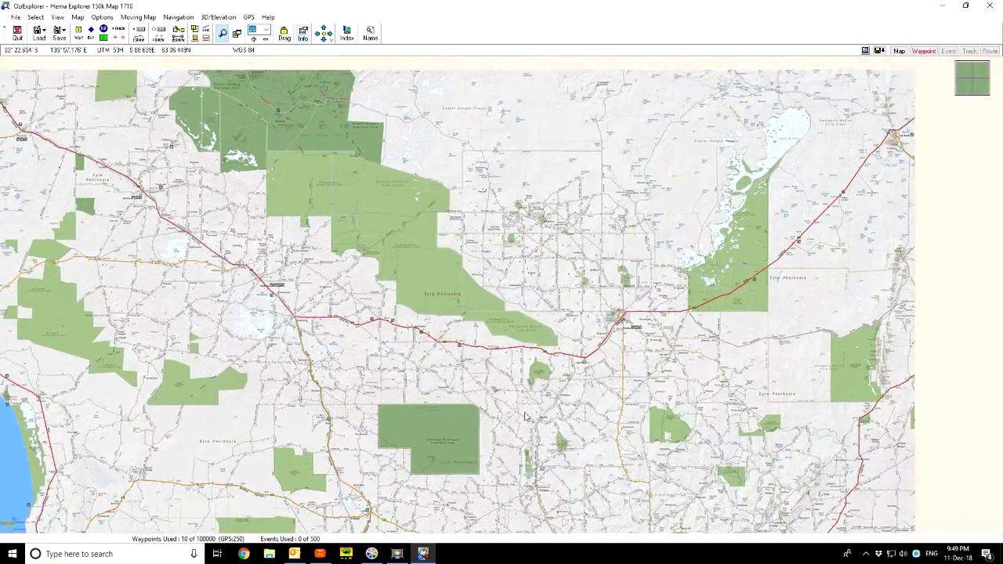
pyautogui.scroll(-3, 682, 331)
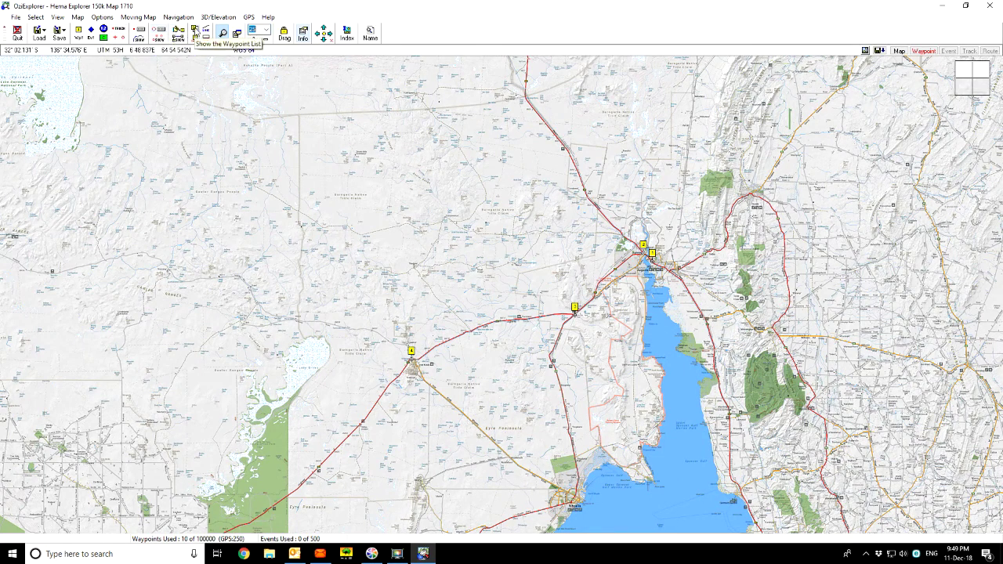
# - Open the waypoint list and edit waypoint 1, setting its name to PORT AUGUSTA and its description to Port Augusta
pyautogui.click(194, 33)
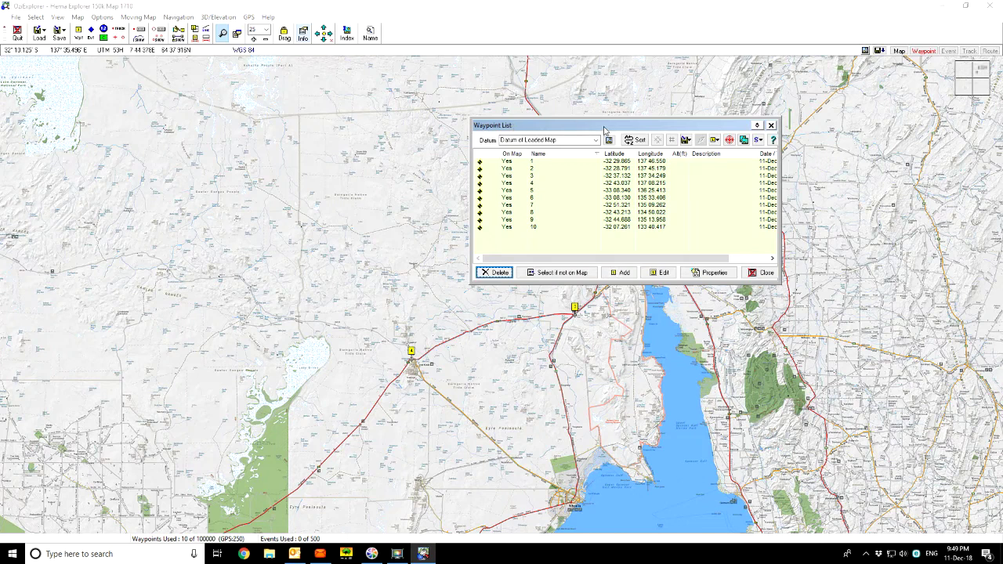
pyautogui.moveTo(603, 127); pyautogui.dragTo(274, 98)
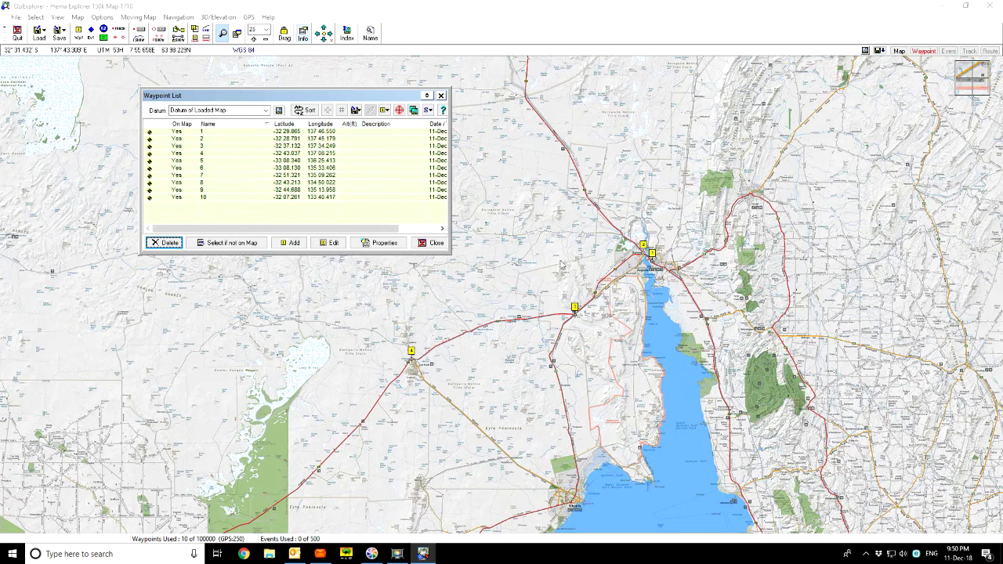
pyautogui.click(179, 133)
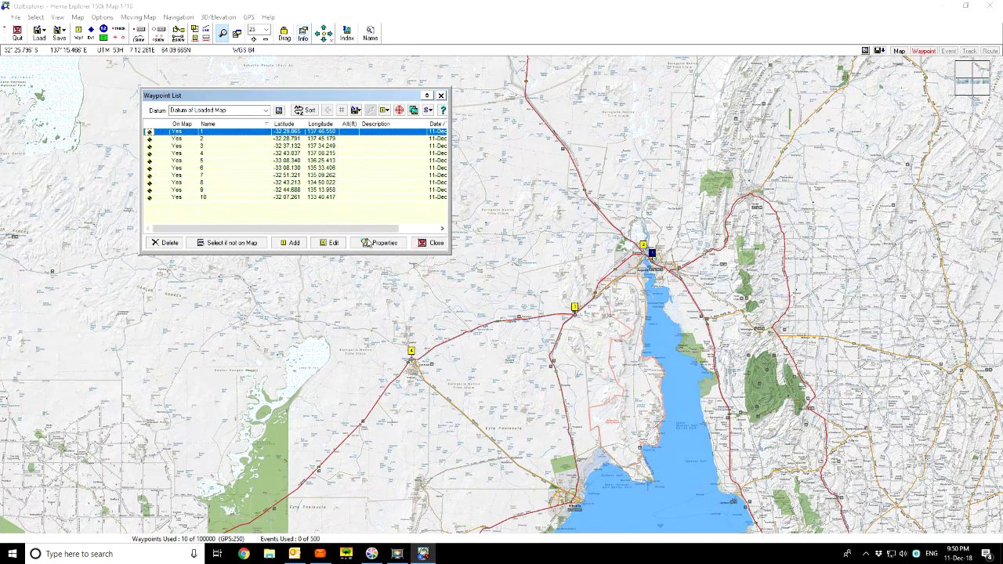
pyautogui.click(330, 243)
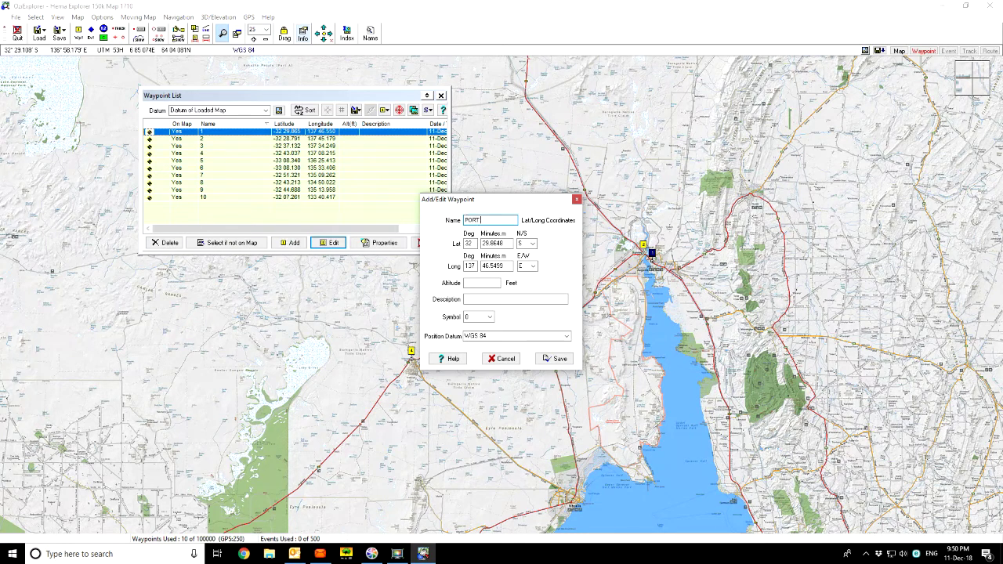
pyautogui.write('AUGUSTA')
pyautogui.click(493, 299)
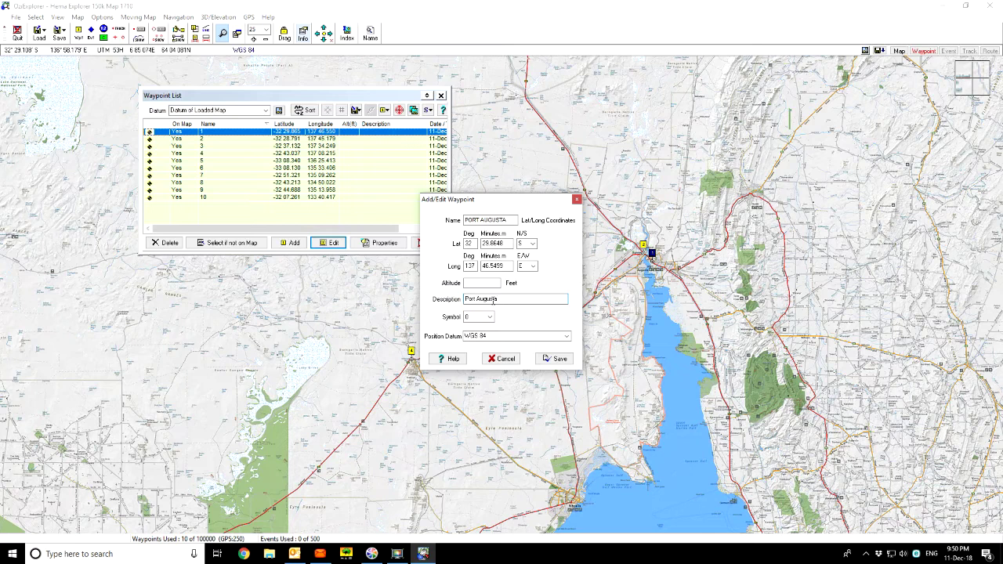
pyautogui.click(555, 359)
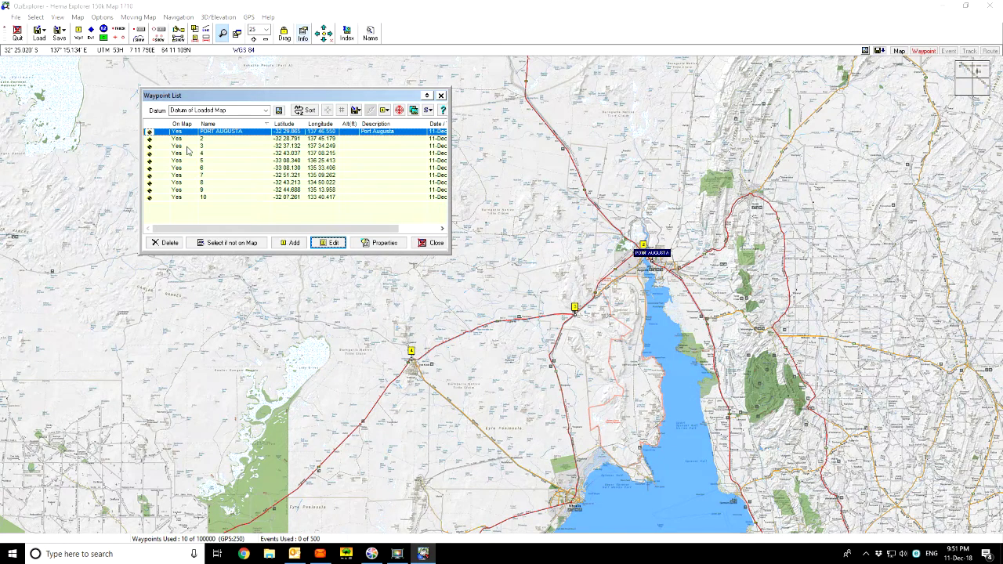
# - Load the recently used map High Country Victoria - East Sheet.map
pyautogui.click(16, 16)
pyautogui.moveTo(133, 30)
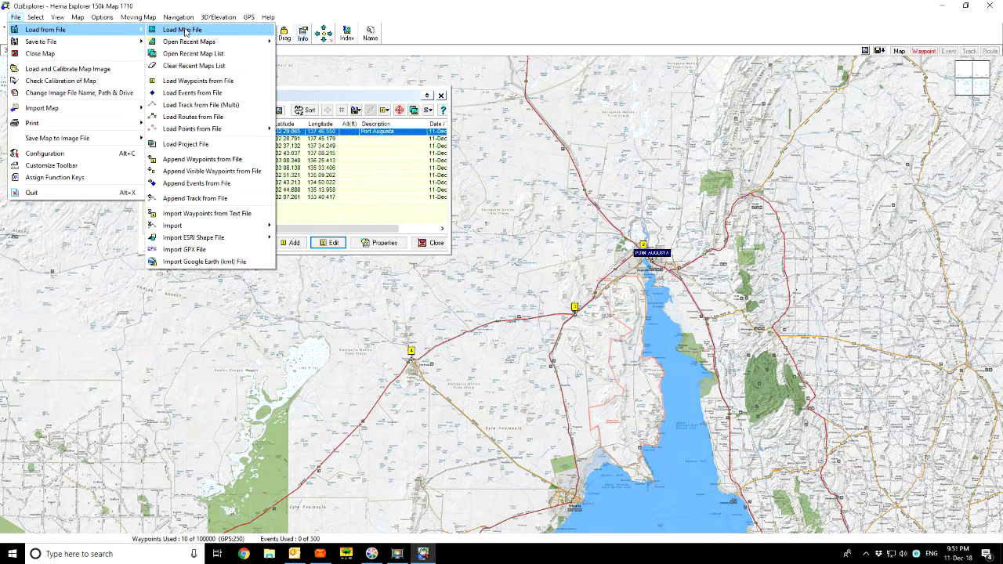
pyautogui.moveTo(206, 44)
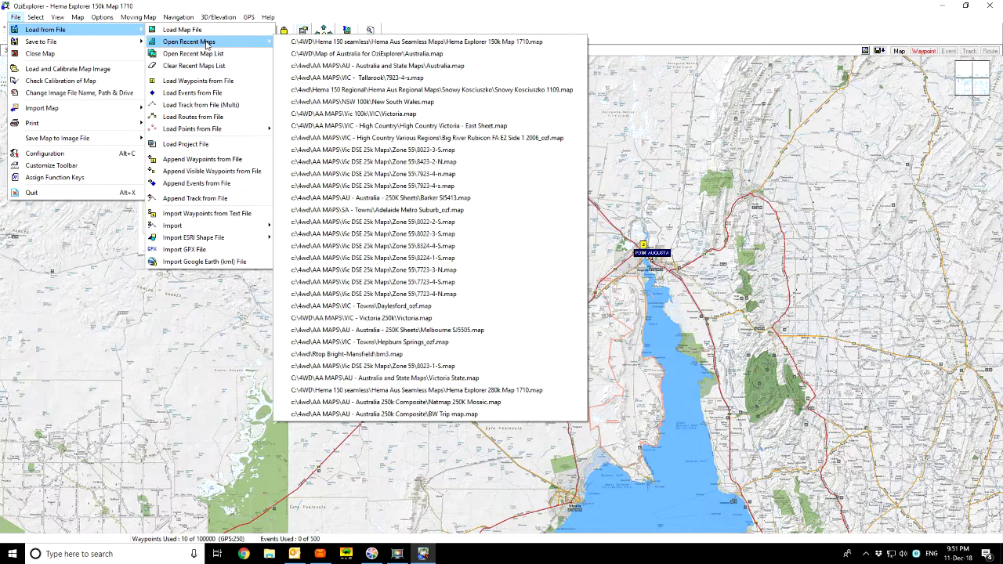
pyautogui.click(407, 126)
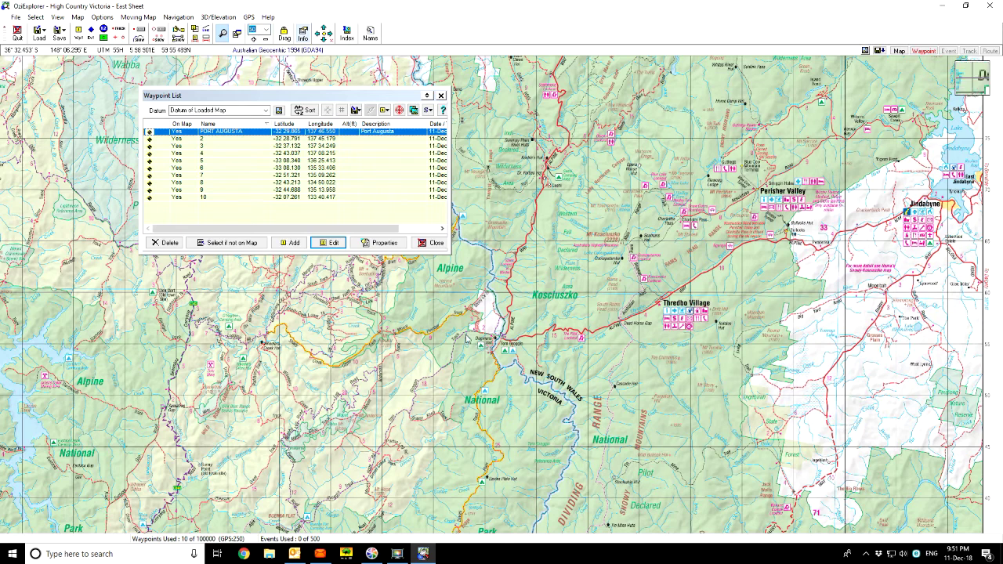
# - Close and reopen the waypoint list to check which waypoints are on the High Country map
pyautogui.click(431, 243)
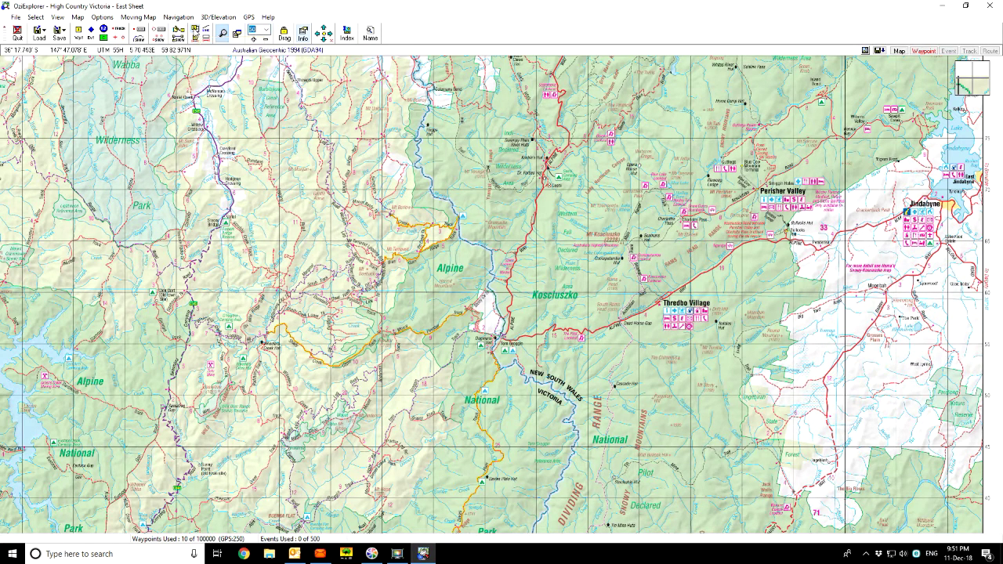
pyautogui.click(194, 33)
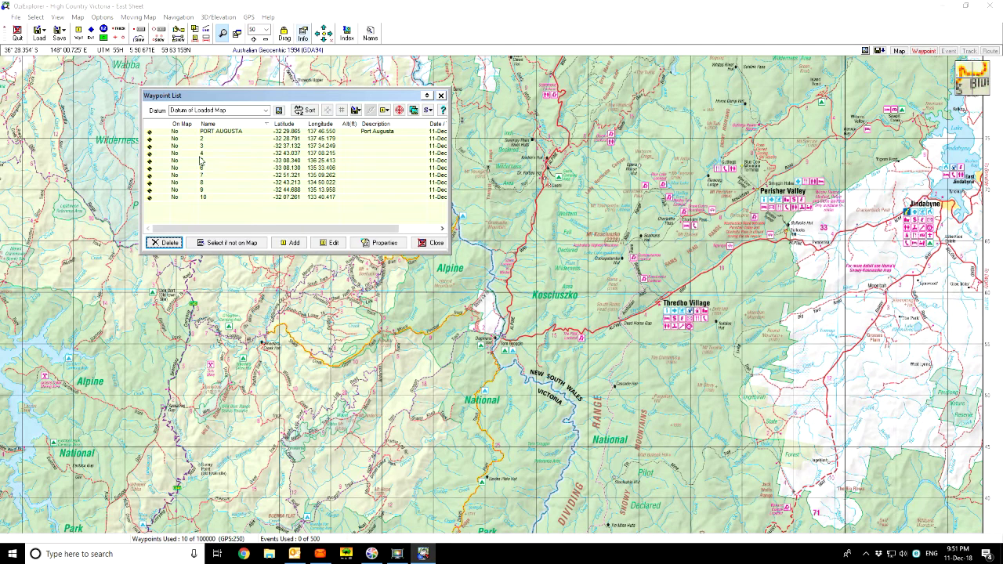
pyautogui.moveTo(302, 96); pyautogui.dragTo(694, 100)
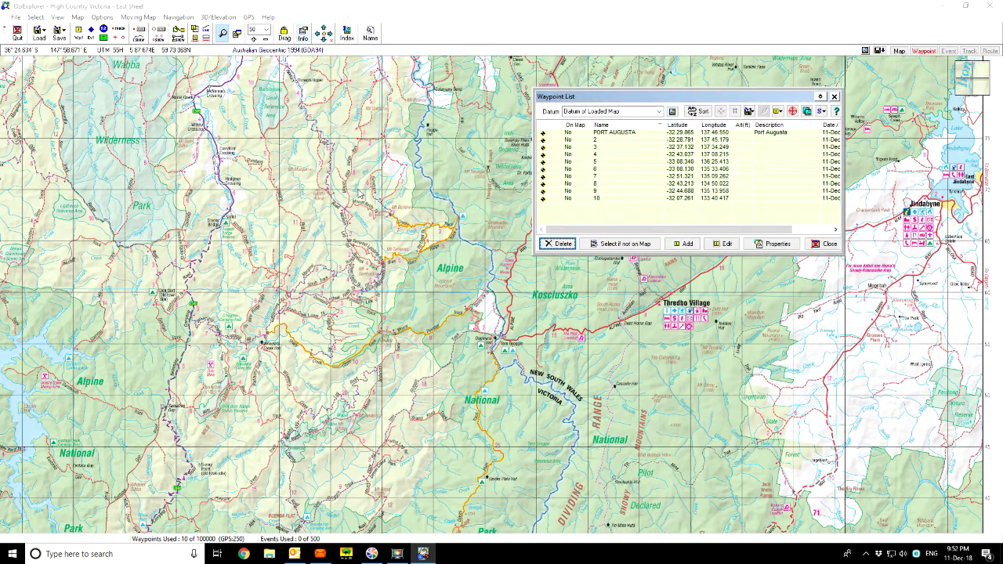
# - Reload the recently used map Hema Explorer 150k Map 1710.map
pyautogui.click(15, 17)
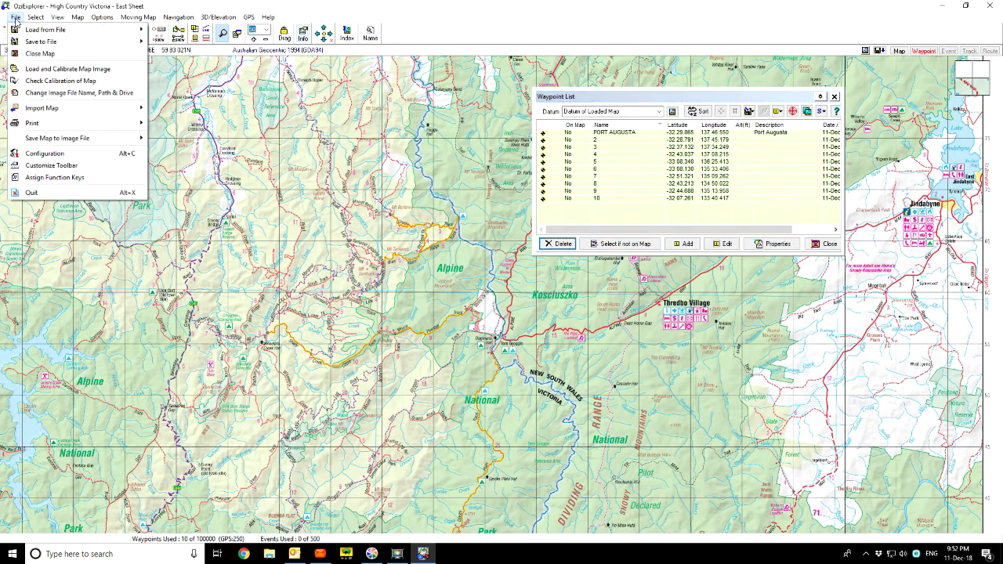
pyautogui.moveTo(47, 30)
pyautogui.moveTo(256, 45)
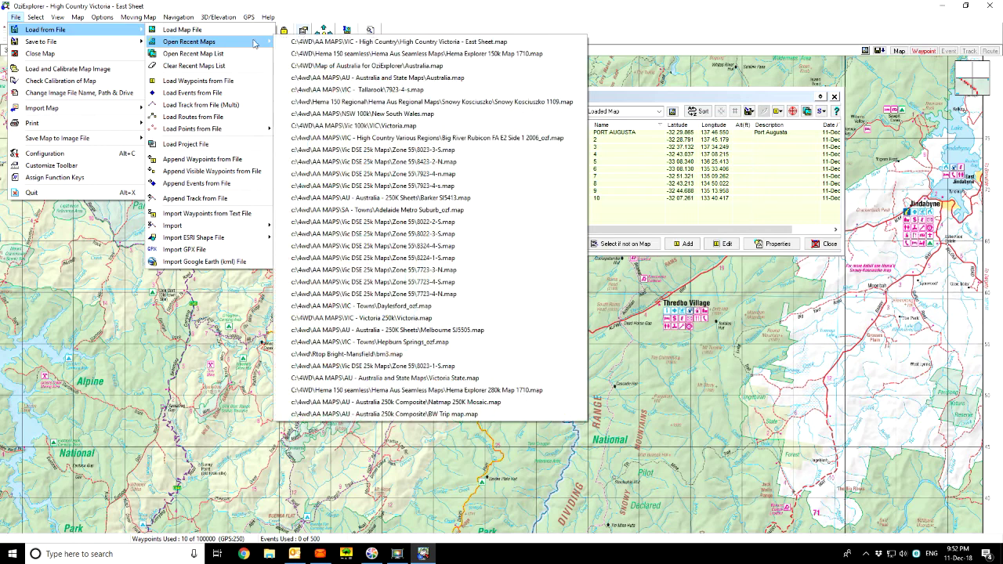
pyautogui.click(416, 54)
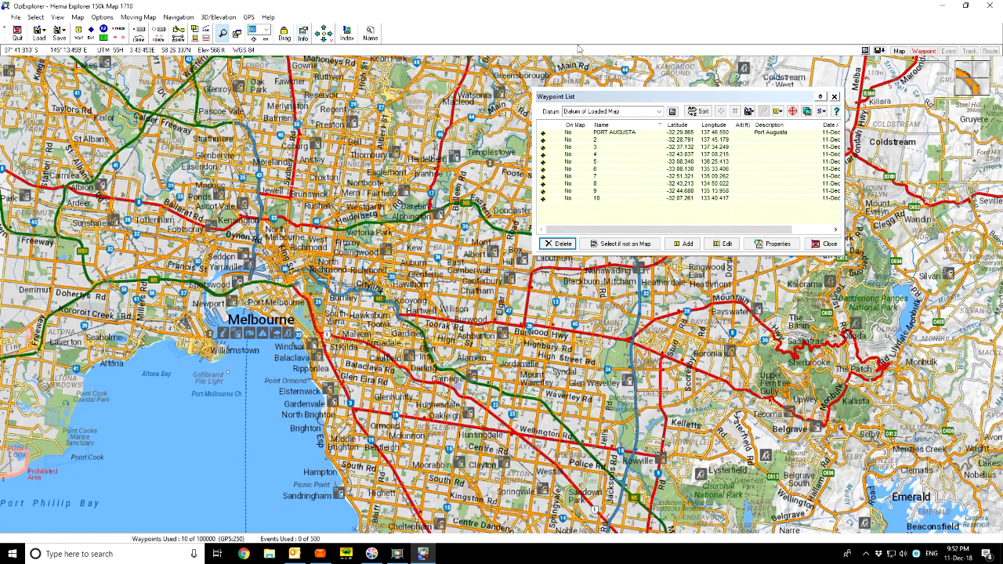
# - Refresh the waypoint list by closing and reopening it to check the On Map status for the Hema map
pyautogui.click(826, 244)
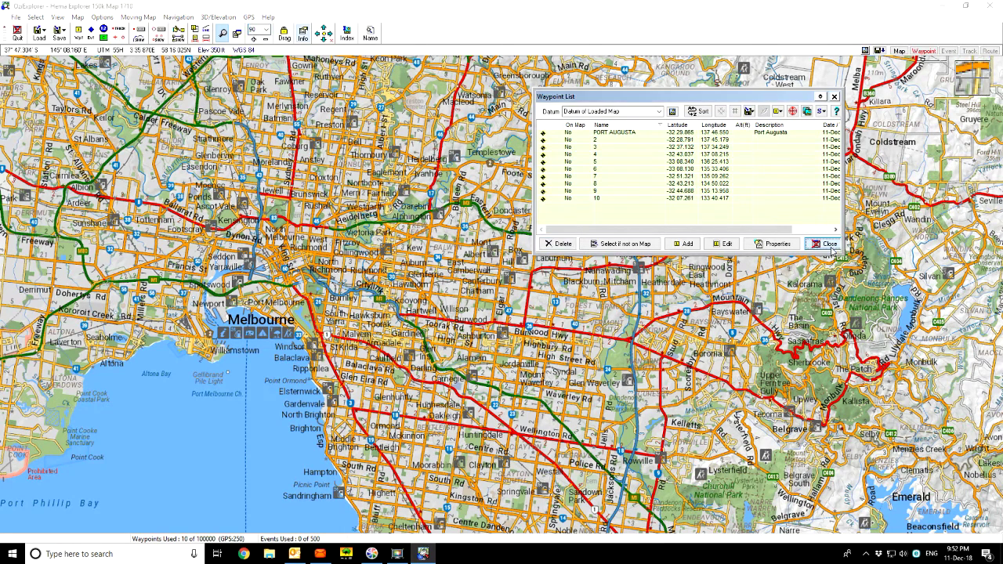
pyautogui.click(195, 32)
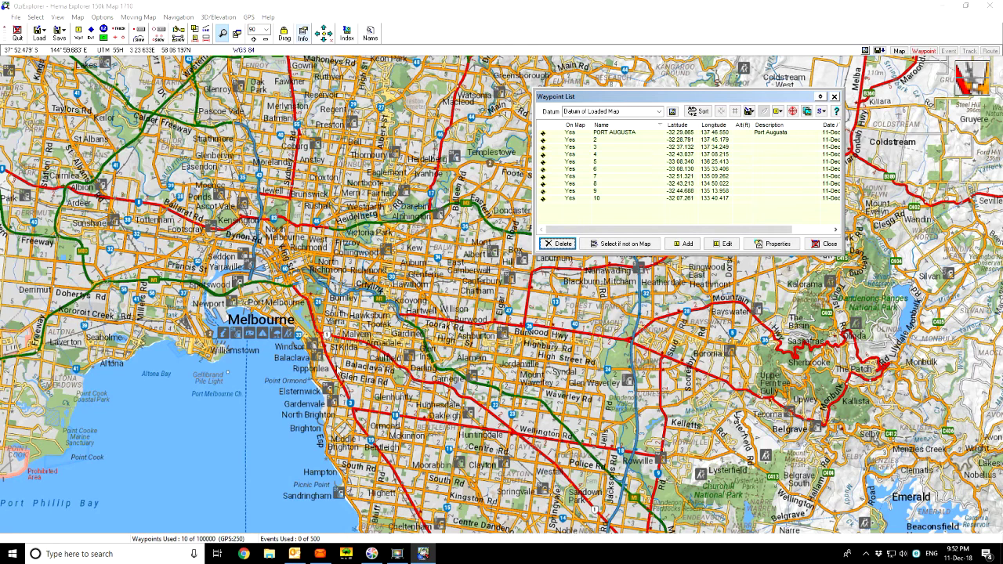
pyautogui.moveTo(650, 98); pyautogui.dragTo(266, 116)
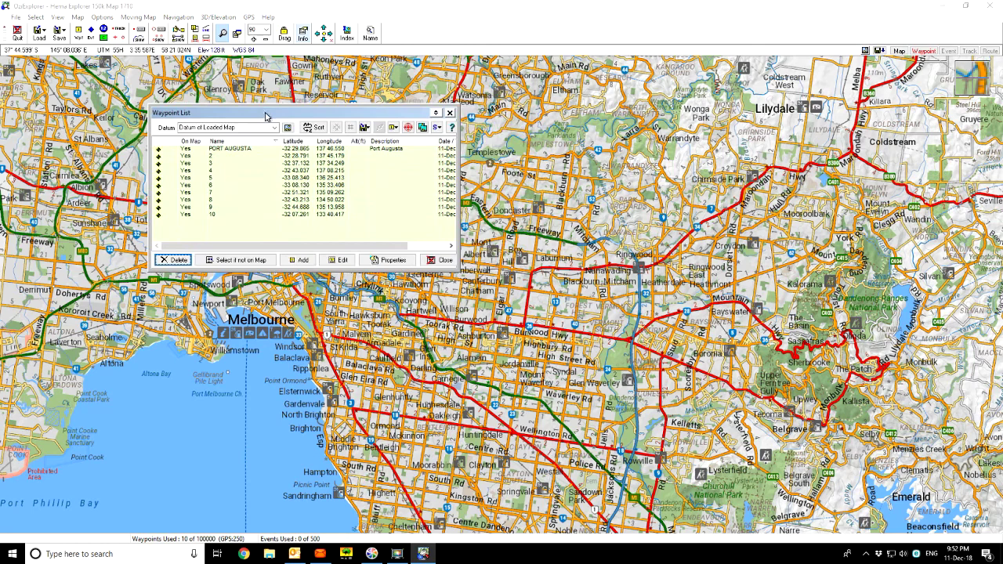
# - Show the Map View overview window for the loaded Hema map
pyautogui.click(57, 18)
pyautogui.moveTo(67, 32)
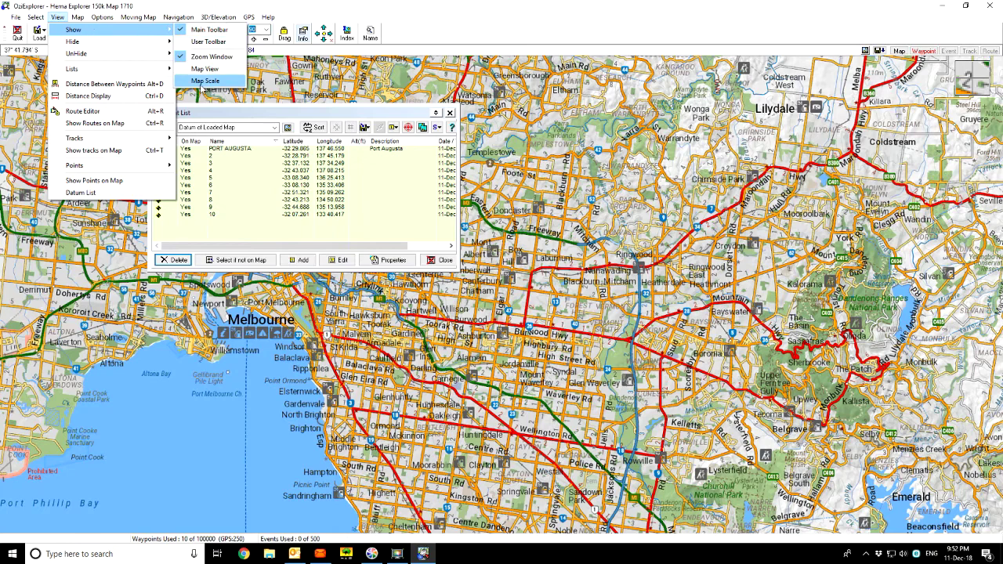
pyautogui.click(205, 69)
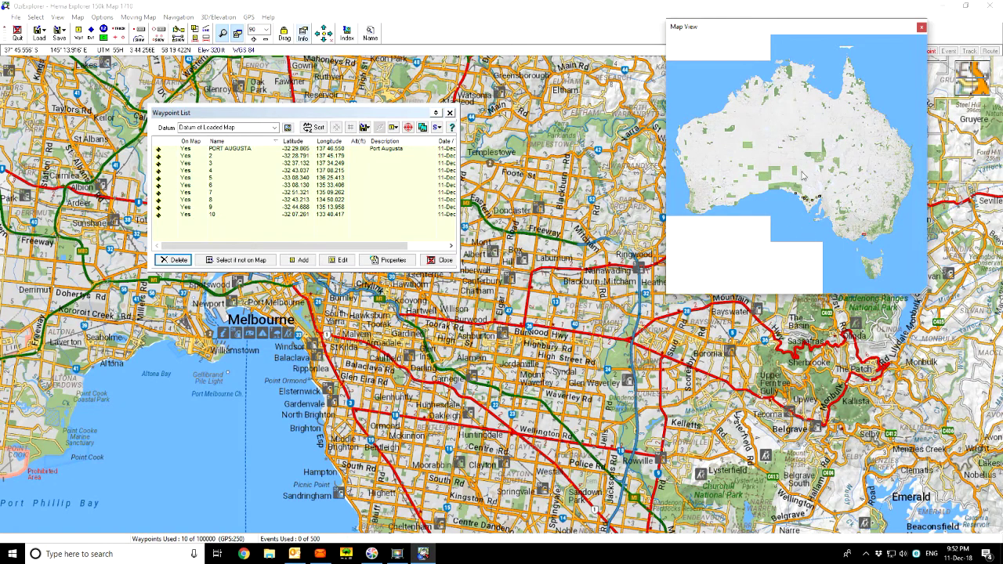
# - Close the Map View overview and centre the map on the PORT AUGUSTA waypoint, keeping the waypoint list clear of it
pyautogui.click(920, 29)
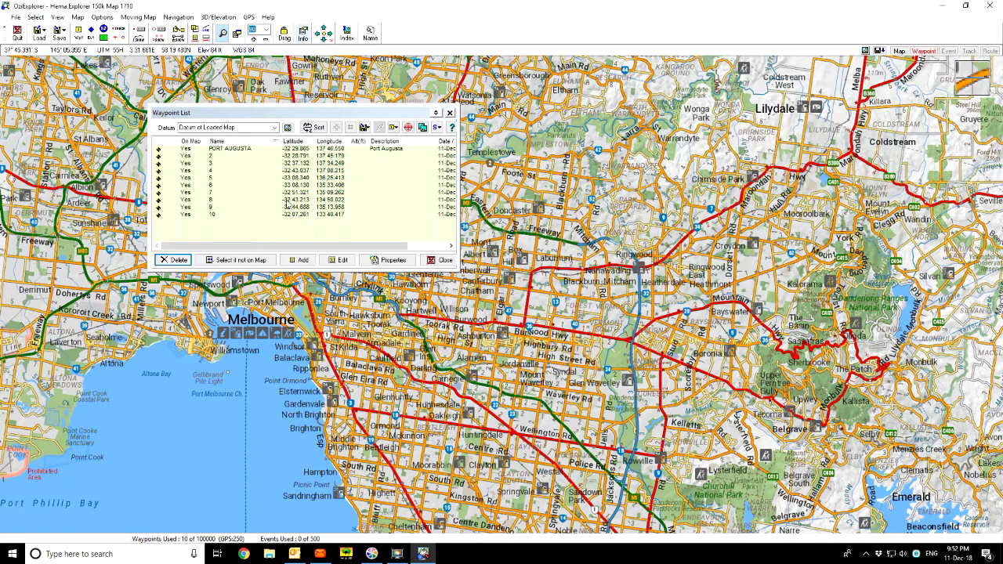
pyautogui.click(239, 148)
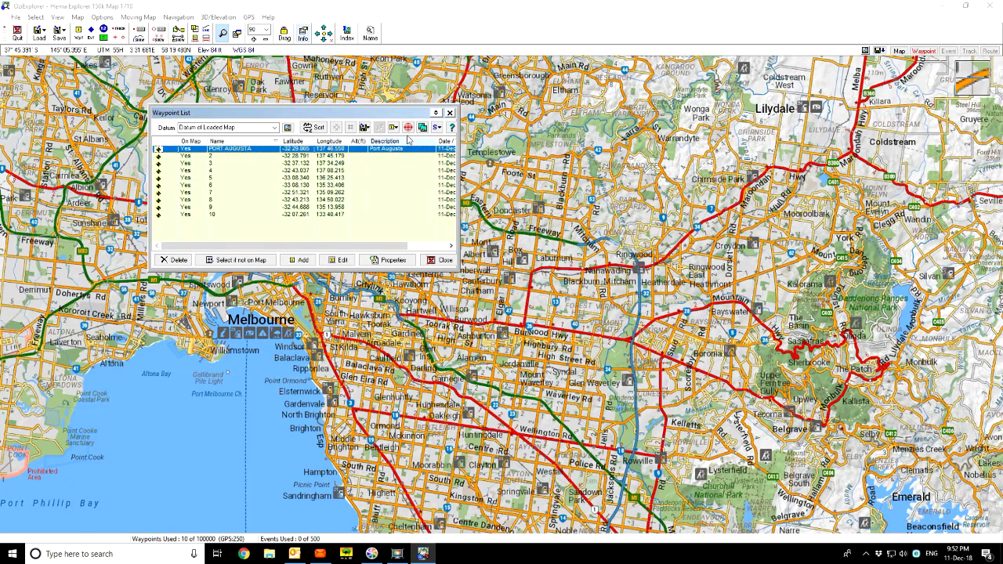
pyautogui.click(408, 128)
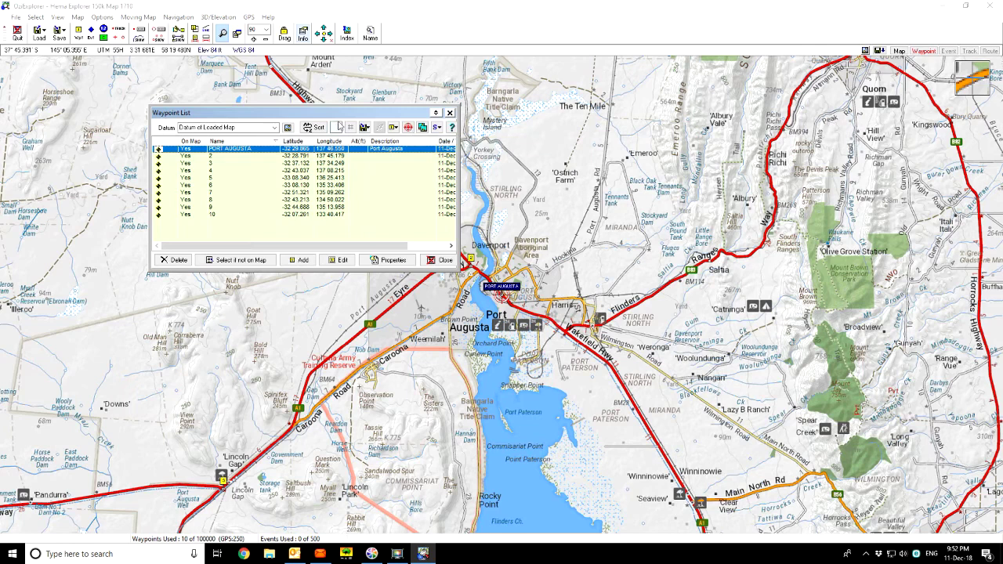
pyautogui.moveTo(332, 113); pyautogui.dragTo(803, 89)
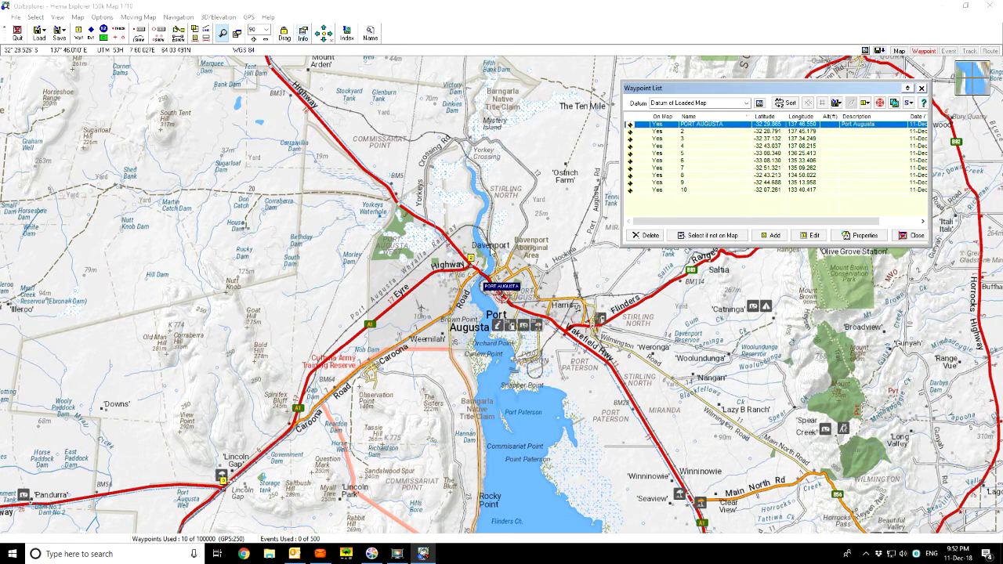
pyautogui.moveTo(492, 252); pyautogui.dragTo(547, 335)
pyautogui.moveTo(383, 62)
pyautogui.mouseDown()
pyautogui.moveTo(436, 179)
pyautogui.moveTo(535, 329)
pyautogui.moveTo(370, 71)
pyautogui.mouseUp()
pyautogui.moveTo(468, 266); pyautogui.dragTo(360, 139)
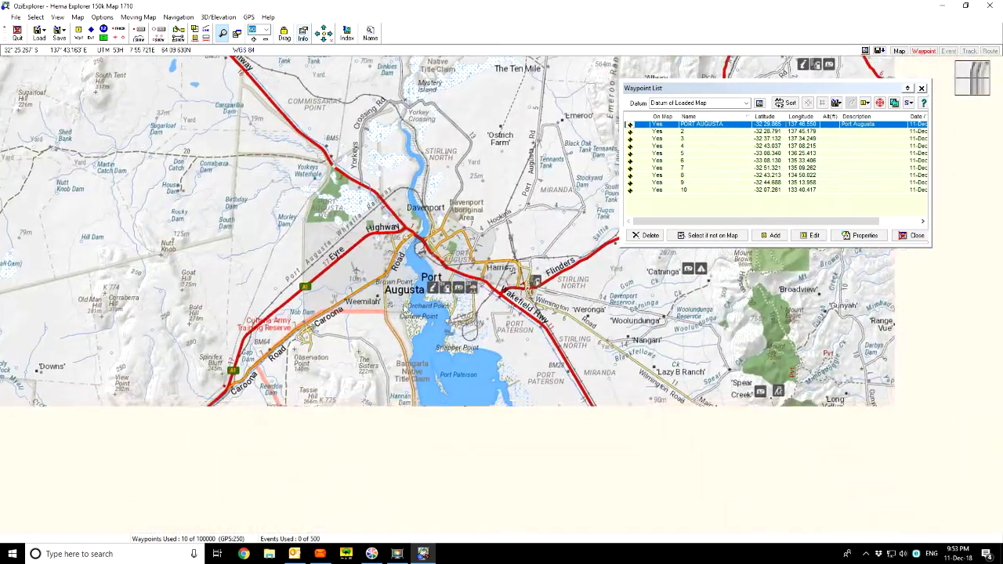
# - Centre the map on waypoint 2 and on waypoint 3 from the waypoint list
pyautogui.click(683, 133)
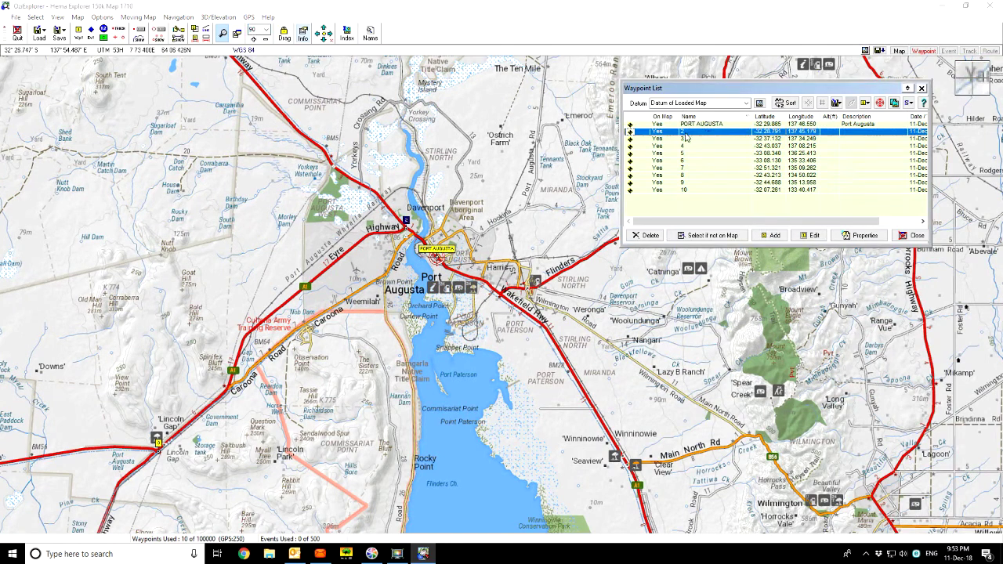
pyautogui.click(879, 103)
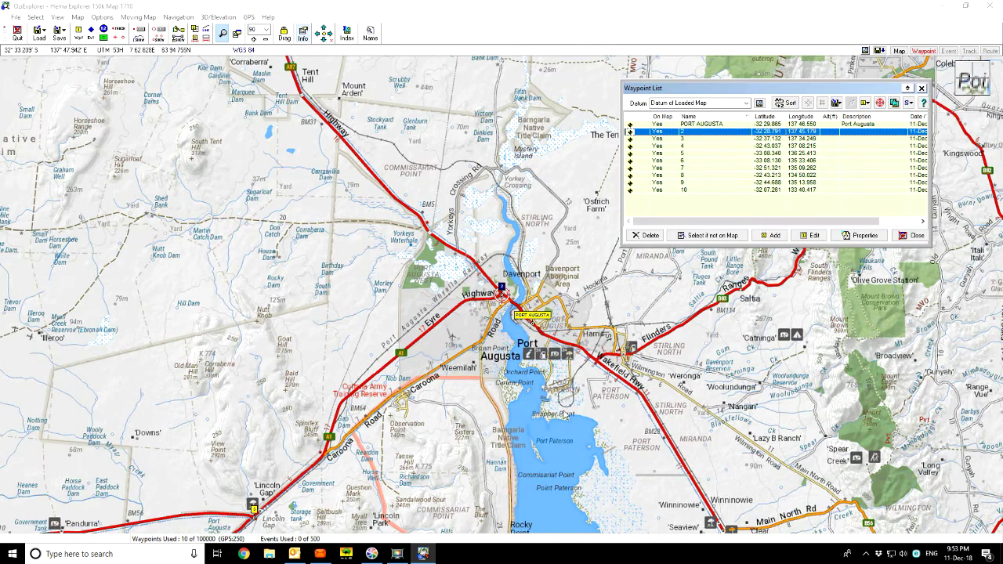
pyautogui.click(686, 139)
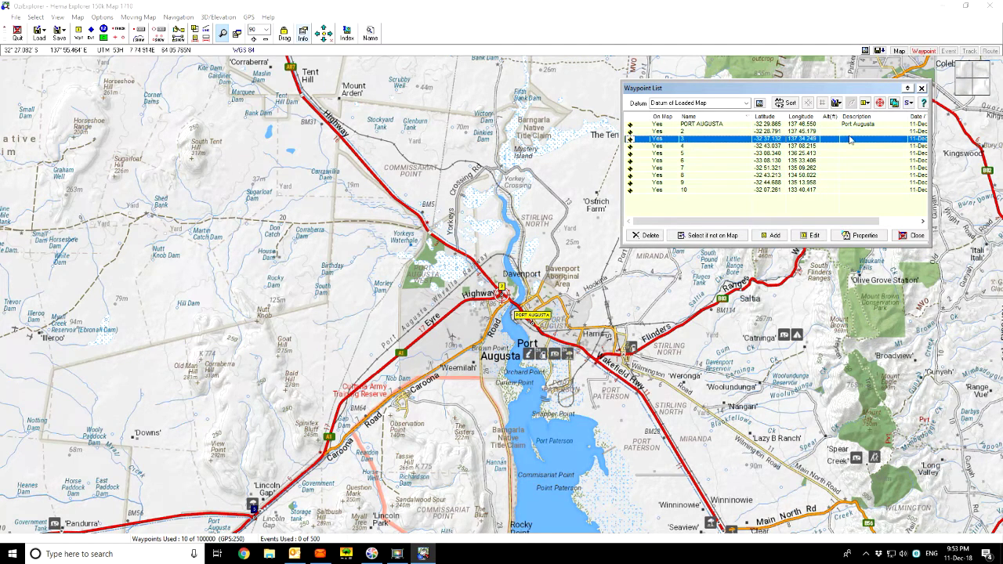
pyautogui.click(880, 105)
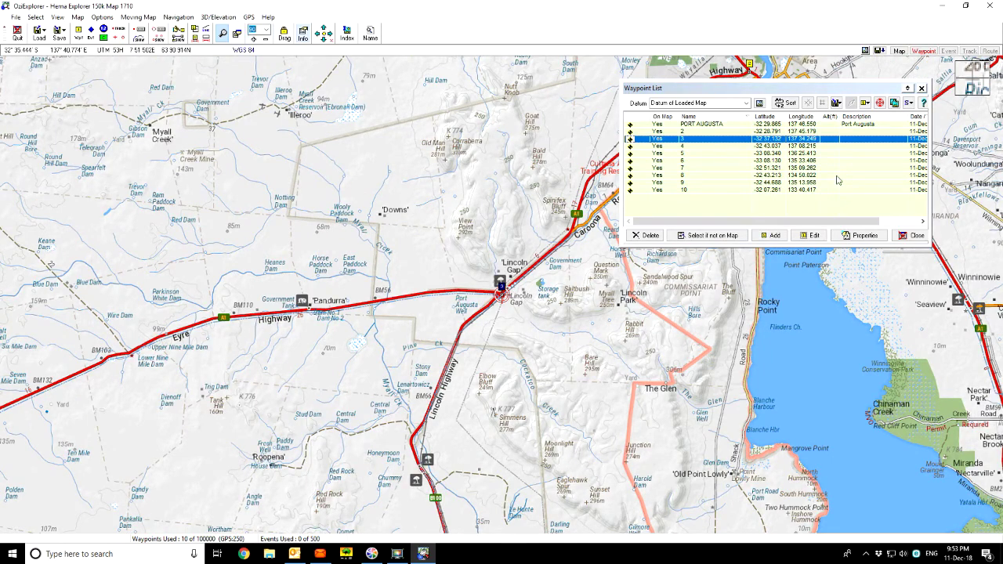
# - Rename waypoint 2 as LEFT TURN EYRE HWY and save its properties
pyautogui.moveTo(743, 94); pyautogui.dragTo(408, 142)
pyautogui.click(352, 181)
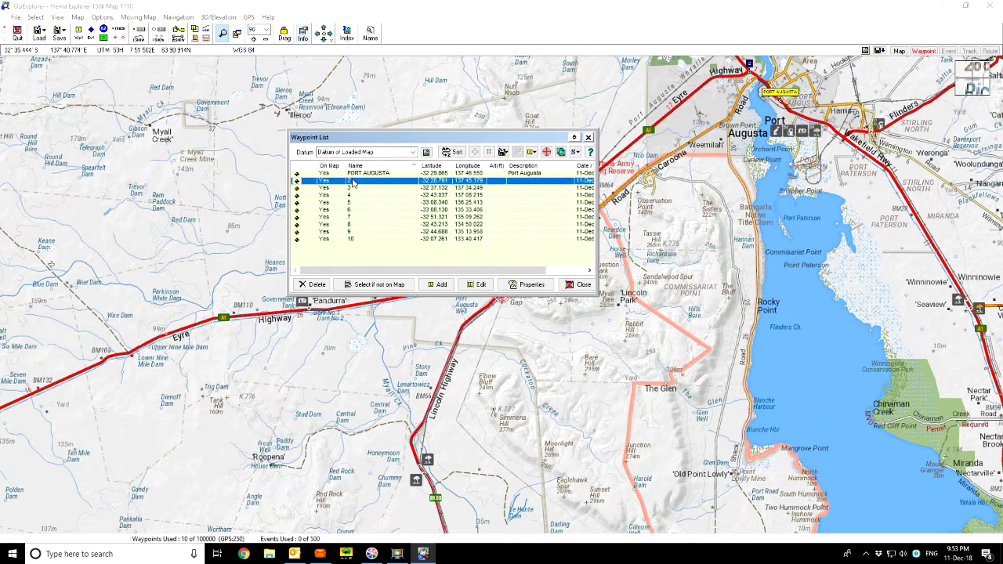
pyautogui.doubleClick(352, 182)
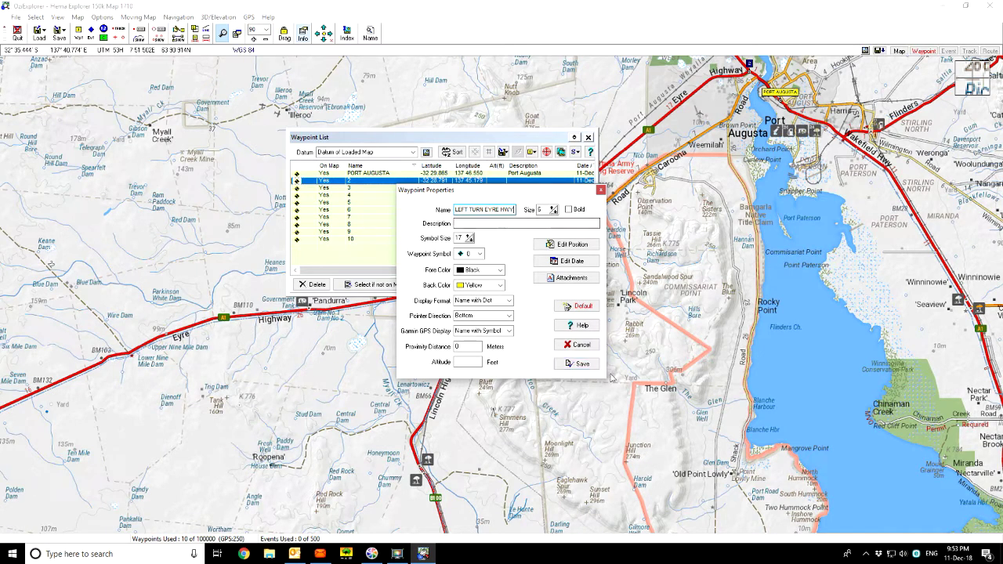
pyautogui.click(577, 364)
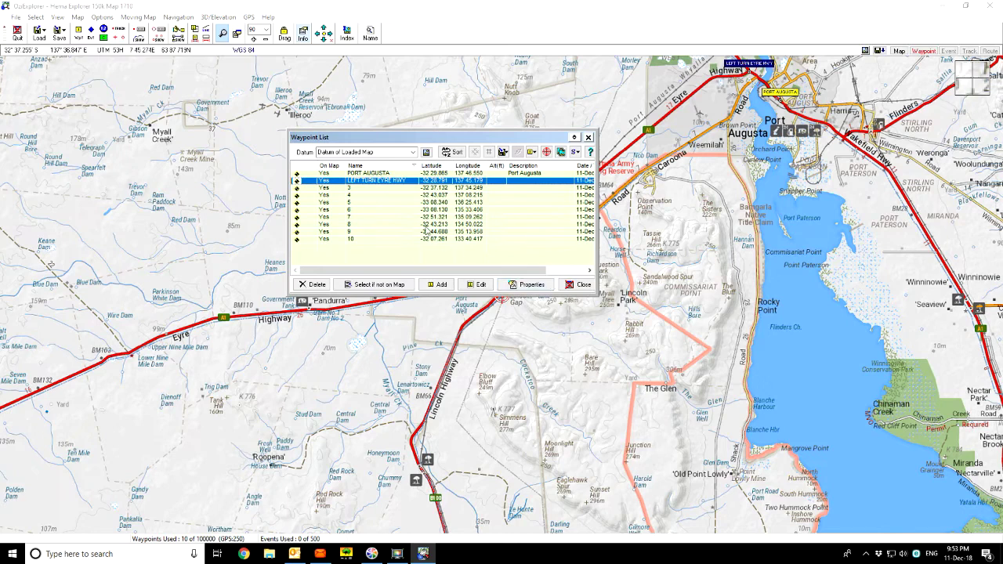
# - Set the description of the LEFT TURN EYRE HWY waypoint to "Left turn" and save it
pyautogui.doubleClick(524, 184)
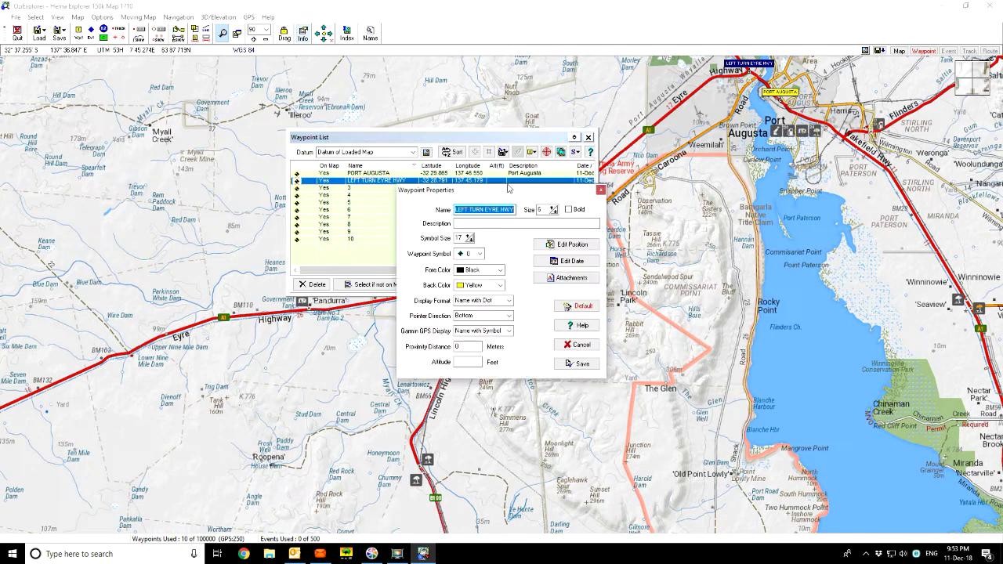
pyautogui.click(505, 225)
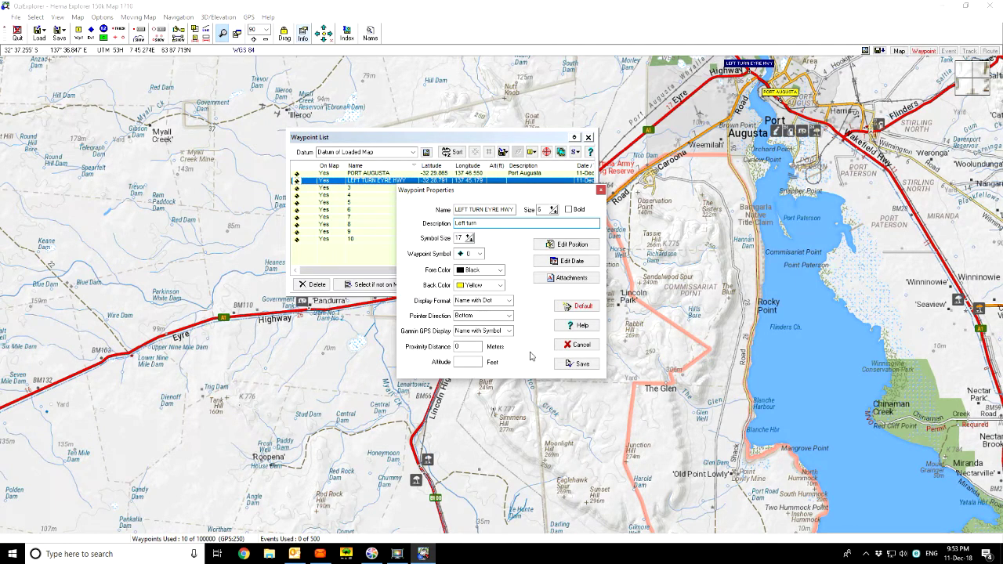
pyautogui.click(561, 364)
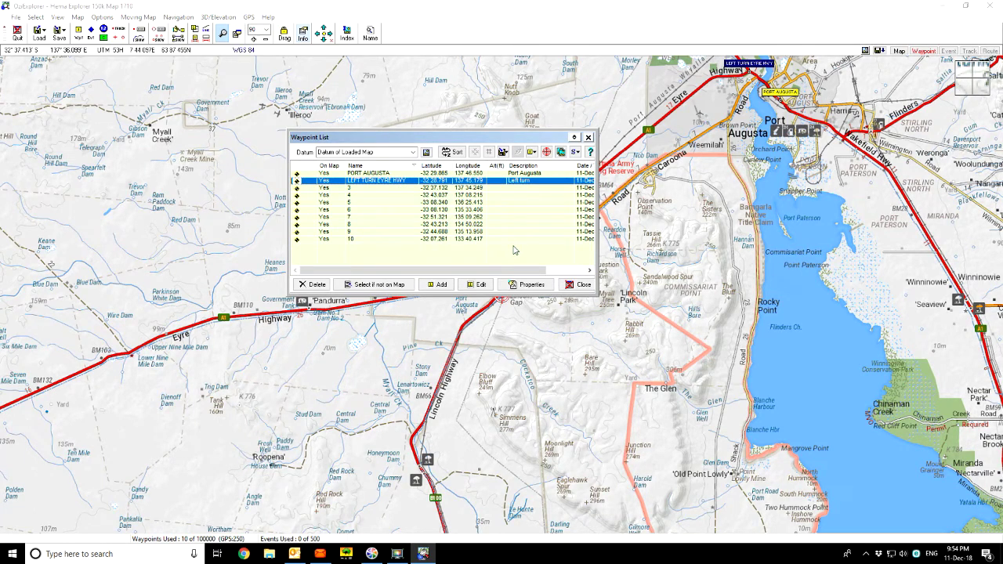
# - Rename waypoint 3 at the Lincoln Gap junction as INTERSECTION TR and save it
pyautogui.moveTo(495, 141); pyautogui.dragTo(779, 259)
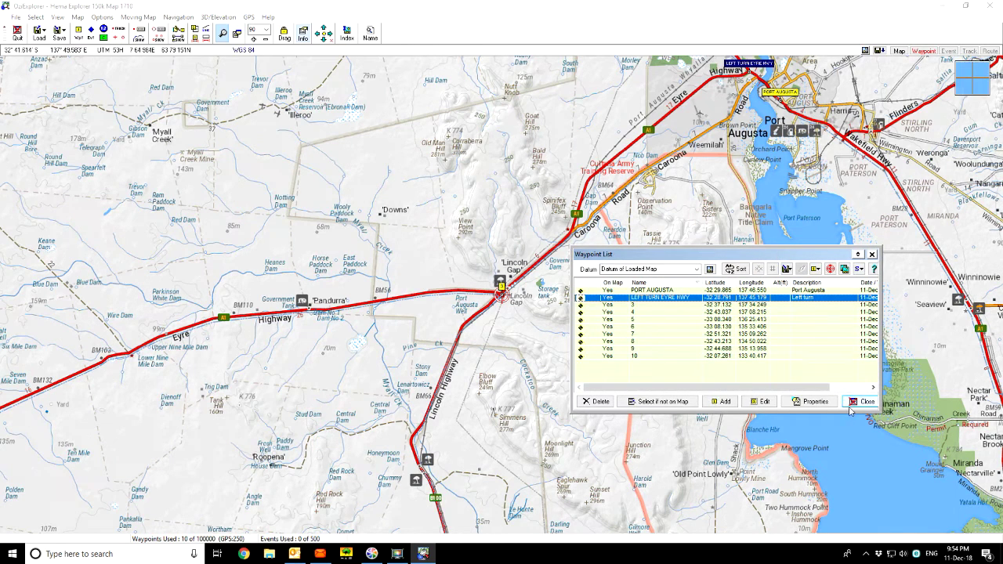
pyautogui.click(635, 305)
pyautogui.doubleClick(632, 306)
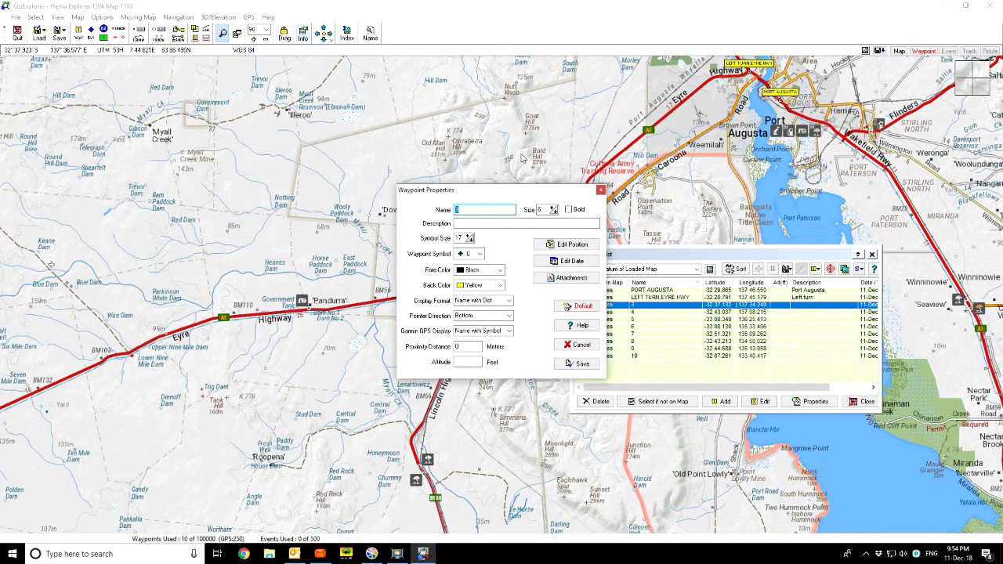
pyautogui.write('INTERSECTION TR')
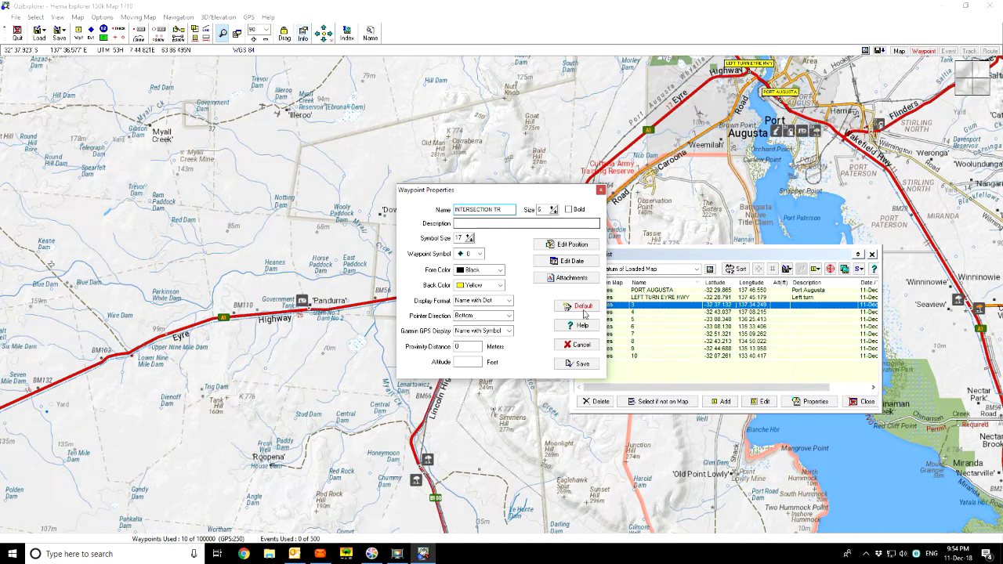
pyautogui.click(574, 363)
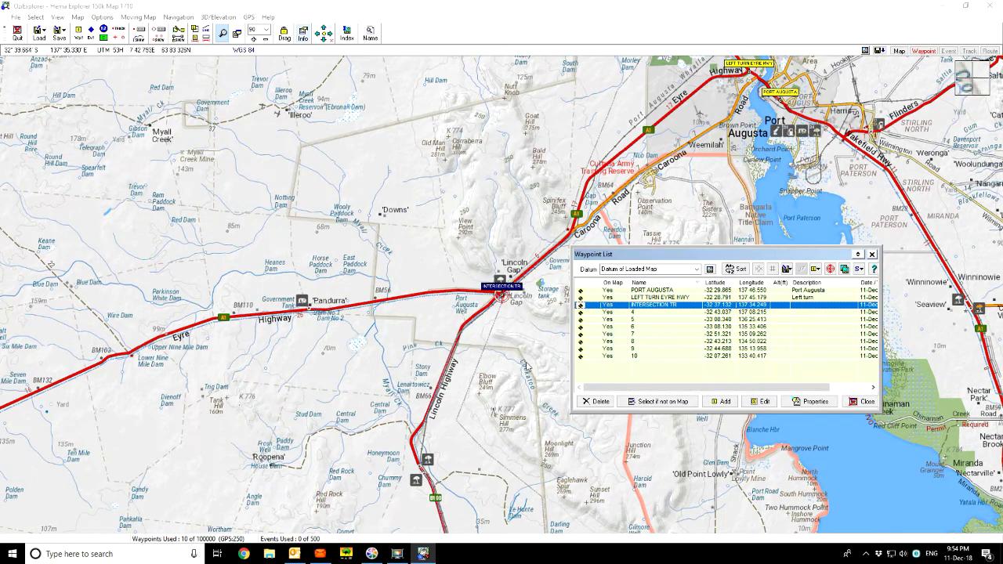
# - Close the waypoint list and examine the waypoints along the Eyre Highway around Poochera, Minnipa and Pildappa
pyautogui.moveTo(460, 293); pyautogui.dragTo(356, 314)
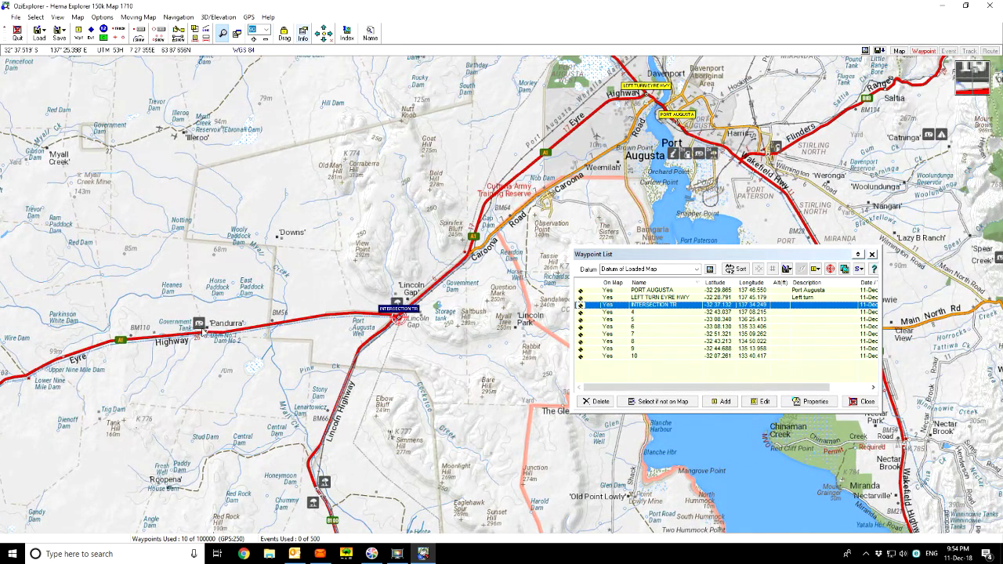
pyautogui.moveTo(348, 228); pyautogui.dragTo(282, 262)
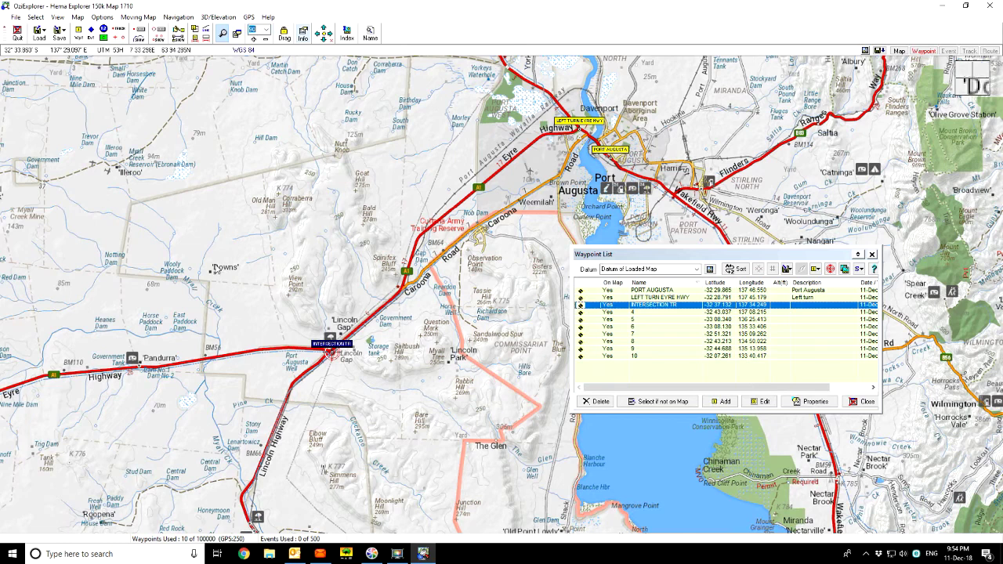
pyautogui.moveTo(218, 270); pyautogui.dragTo(396, 300)
pyautogui.click(865, 403)
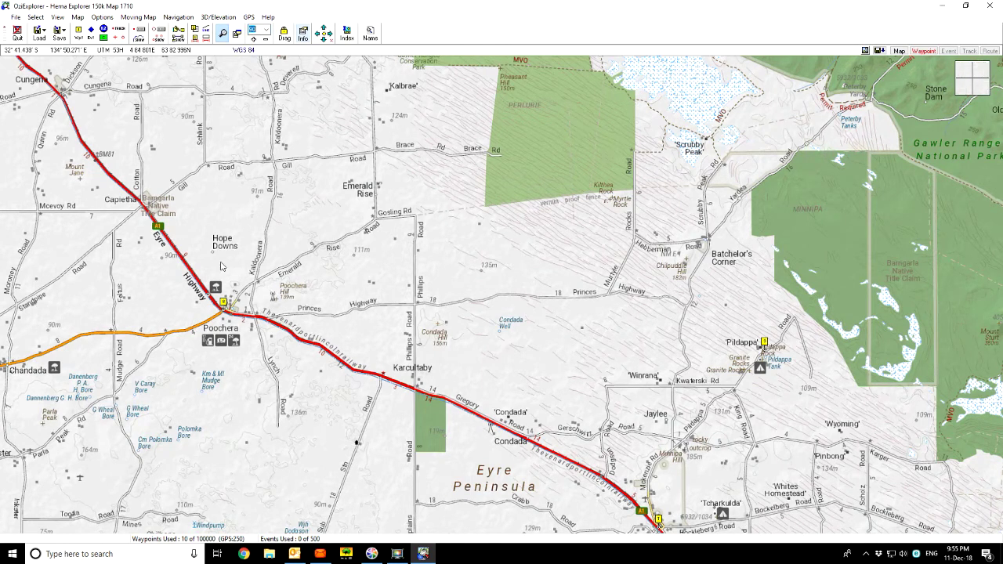
pyautogui.moveTo(564, 351); pyautogui.dragTo(416, 262)
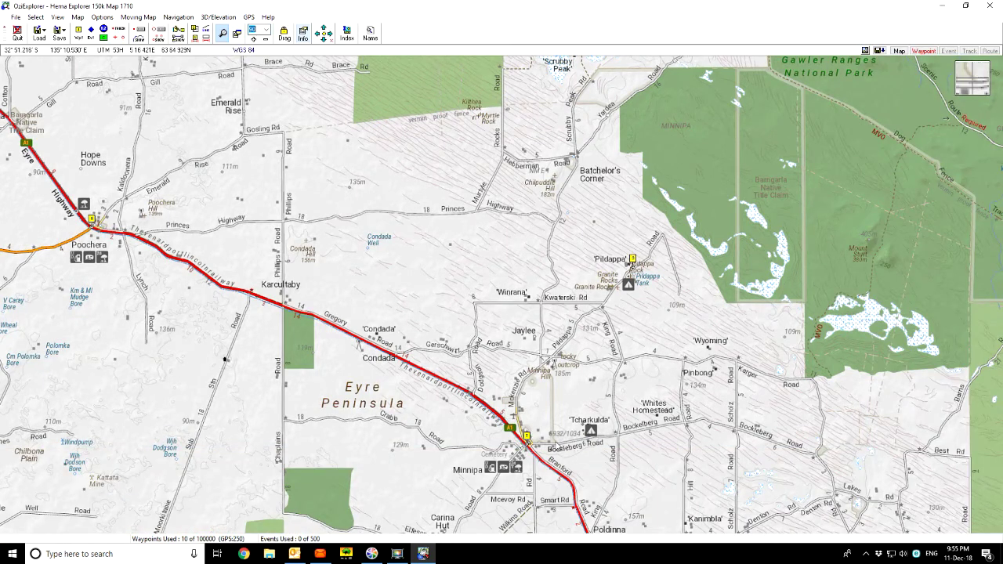
pyautogui.moveTo(581, 480); pyautogui.dragTo(533, 422)
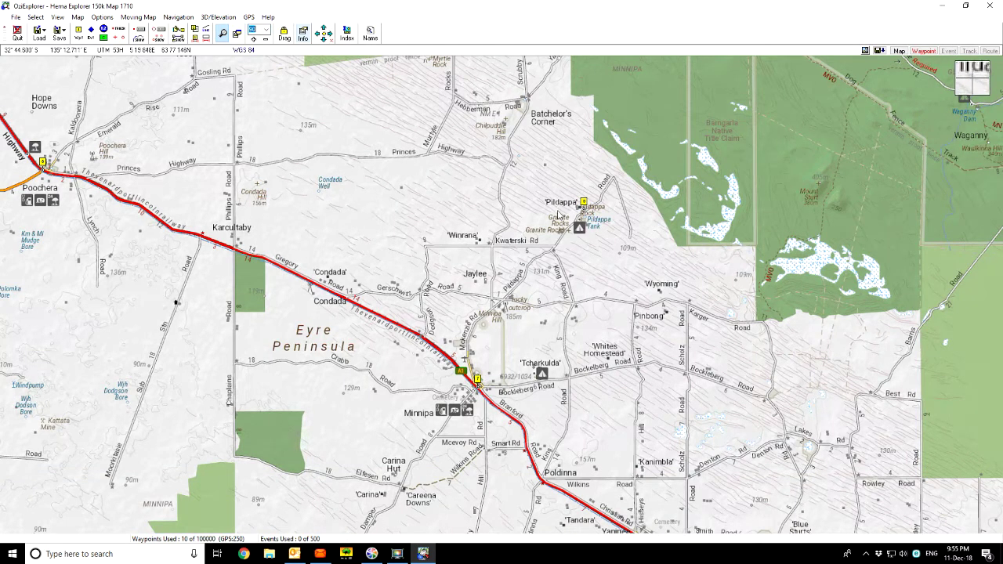
pyautogui.moveTo(525, 201); pyautogui.dragTo(585, 253)
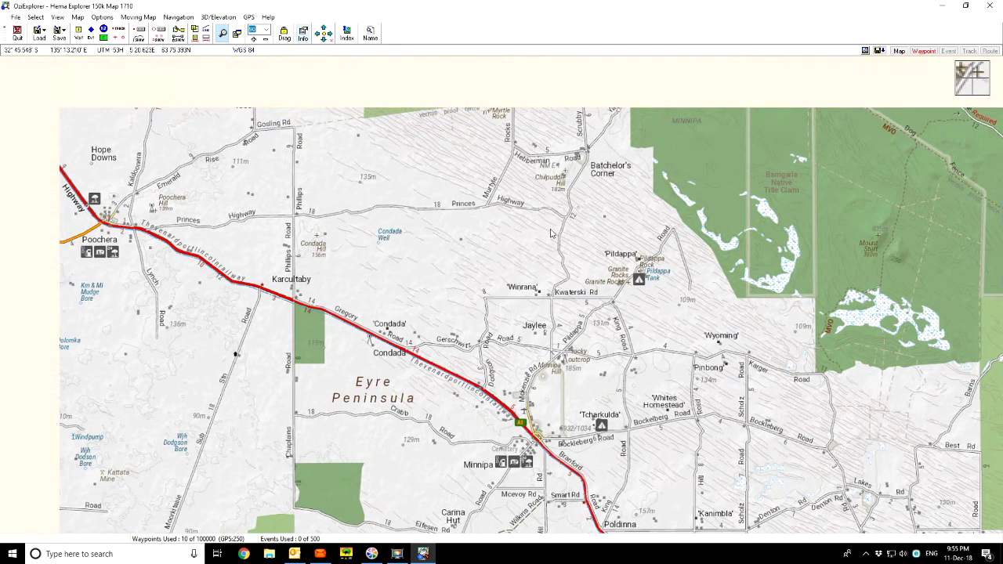
# - Reopen the waypoint list and rename waypoint 8 at Poochera as 9A
pyautogui.click(195, 31)
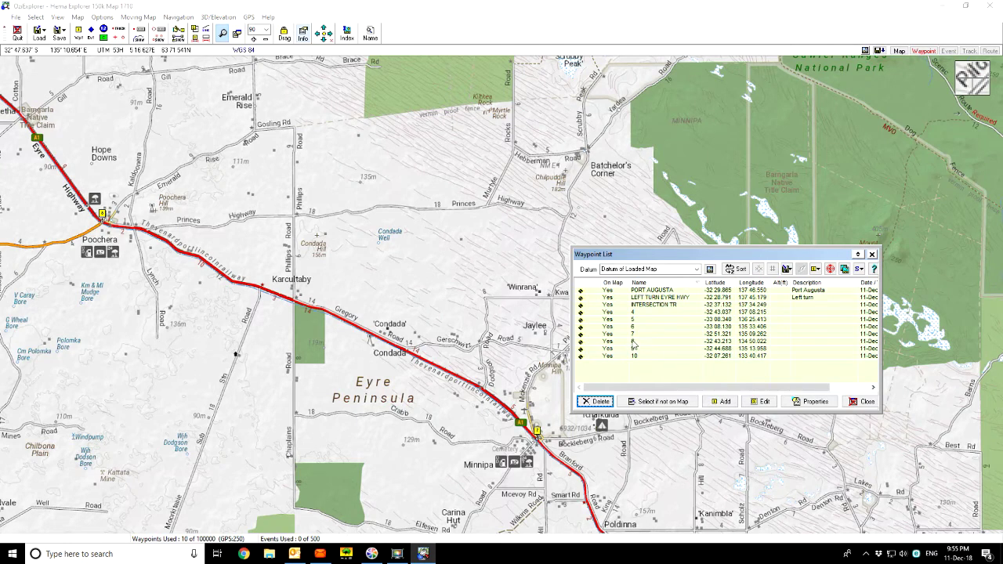
pyautogui.click(633, 342)
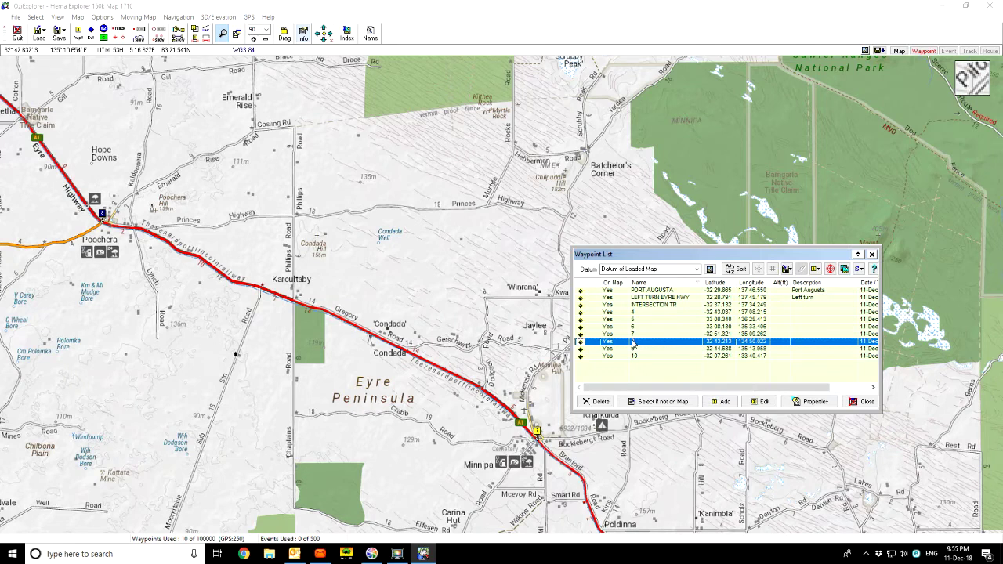
pyautogui.doubleClick(633, 342)
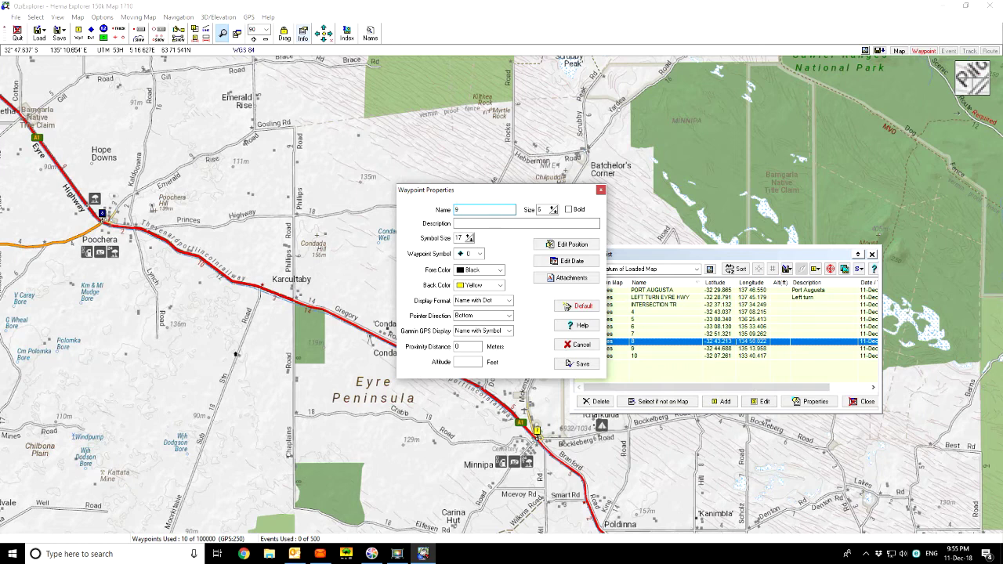
pyautogui.click(487, 221)
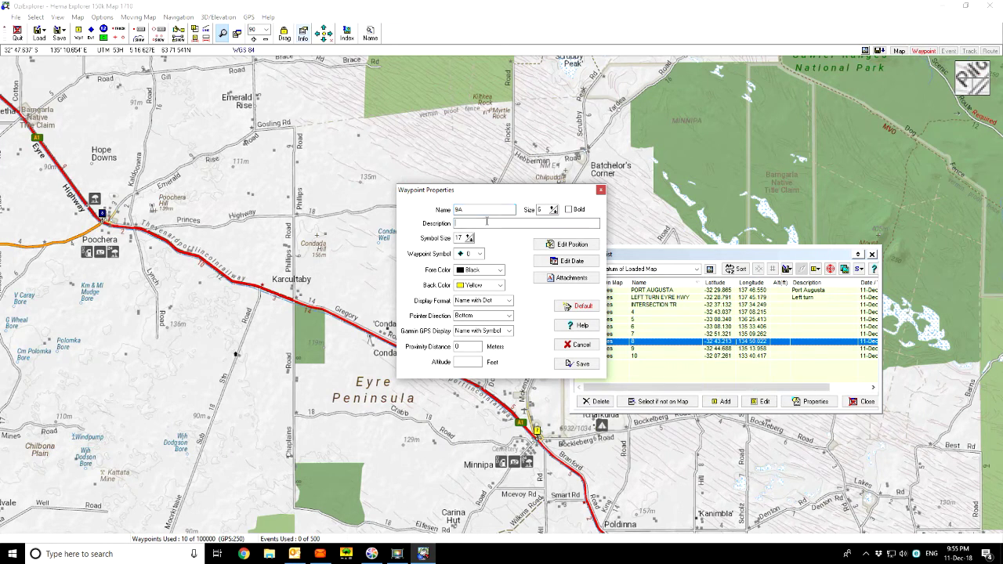
pyautogui.click(580, 363)
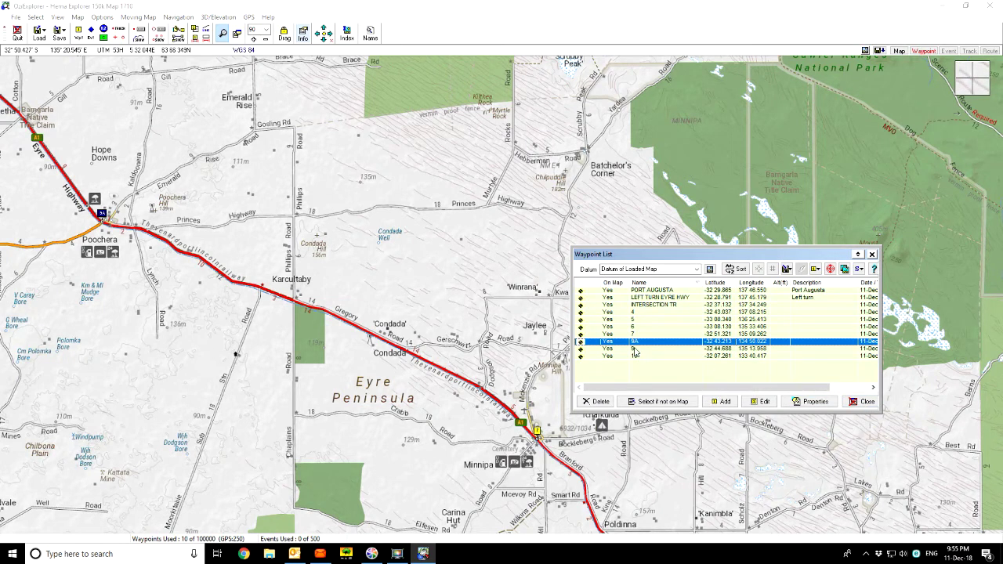
# - Rename waypoint 9 as PILDAPPA, with the description Pildappa, and save it
pyautogui.moveTo(644, 255); pyautogui.dragTo(747, 167)
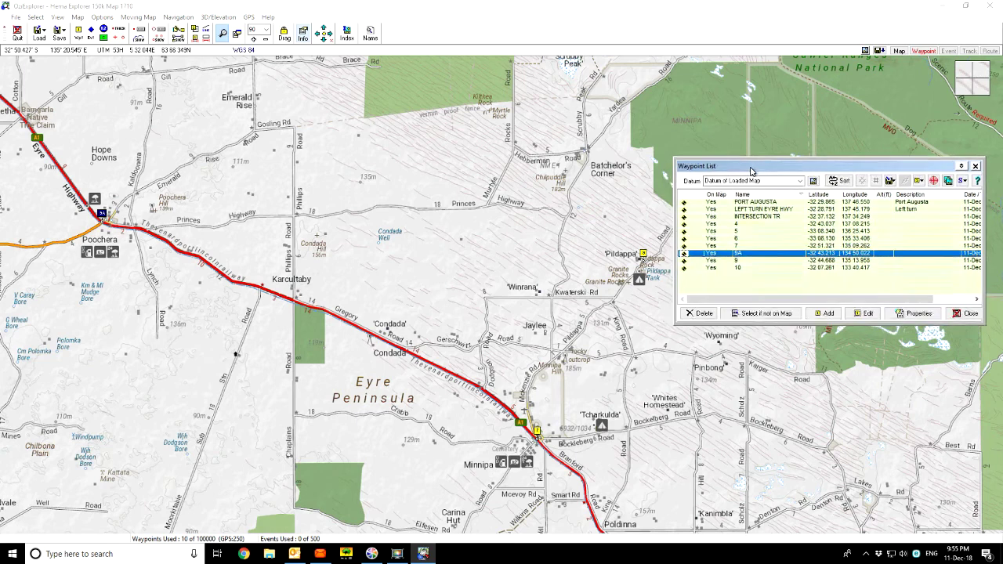
pyautogui.doubleClick(737, 260)
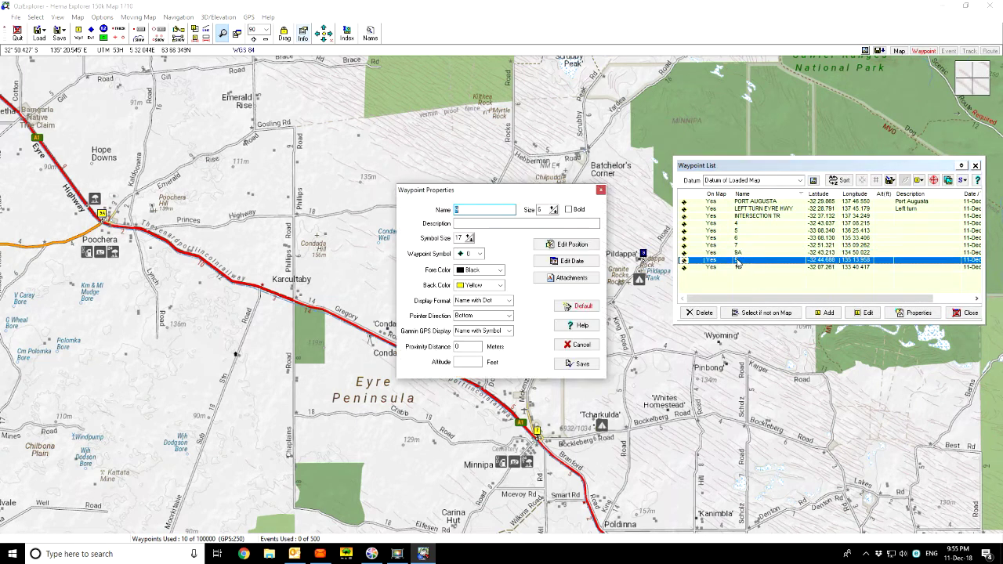
pyautogui.click(466, 224)
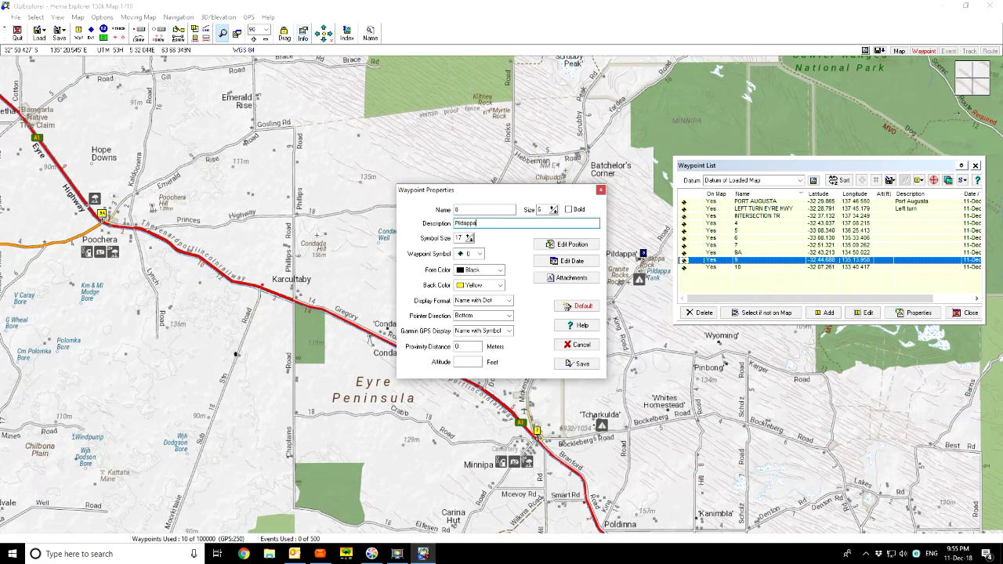
pyautogui.click(479, 208)
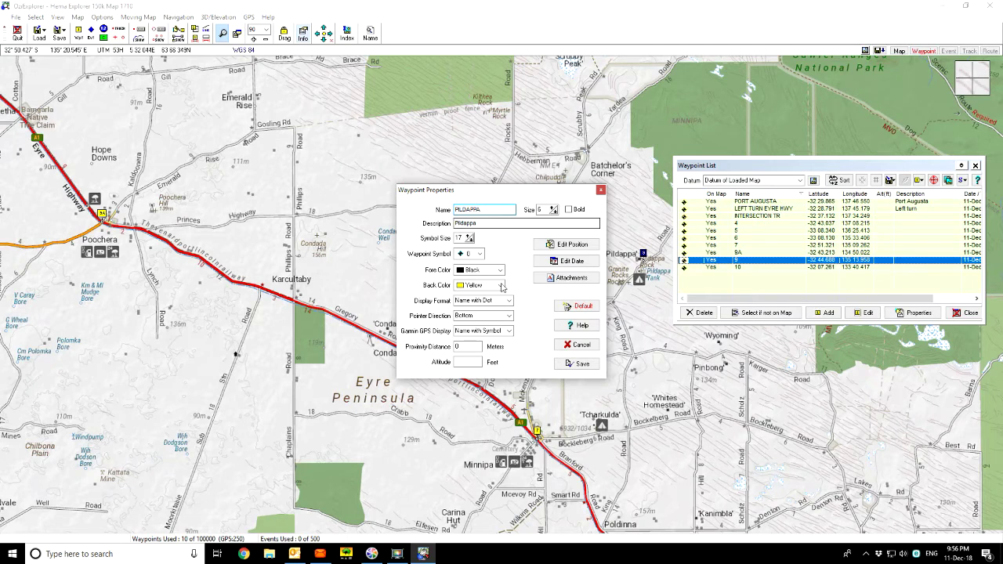
pyautogui.click(579, 364)
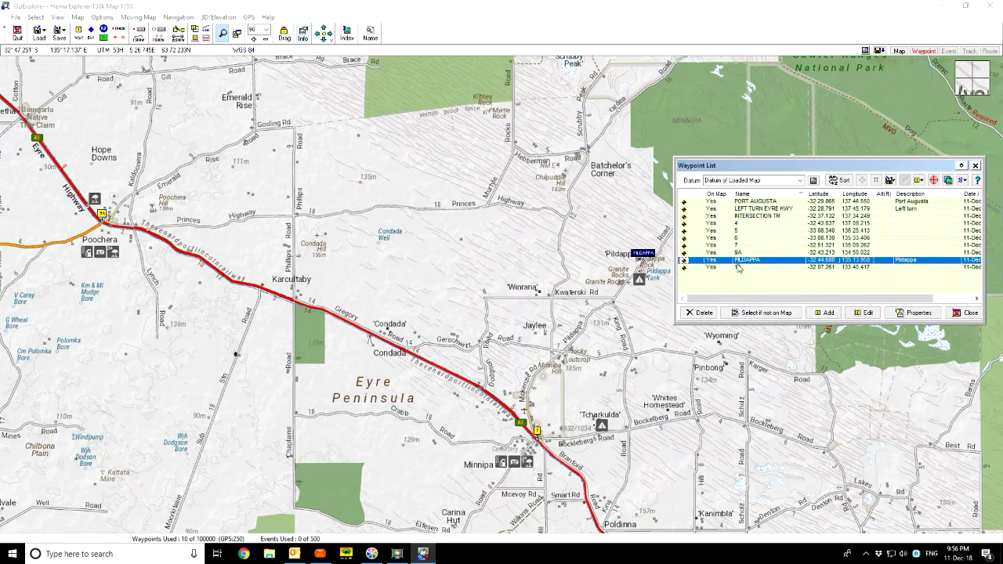
# - Rename waypoint 9A at Poochera as POOCHERA and save it
pyautogui.doubleClick(739, 252)
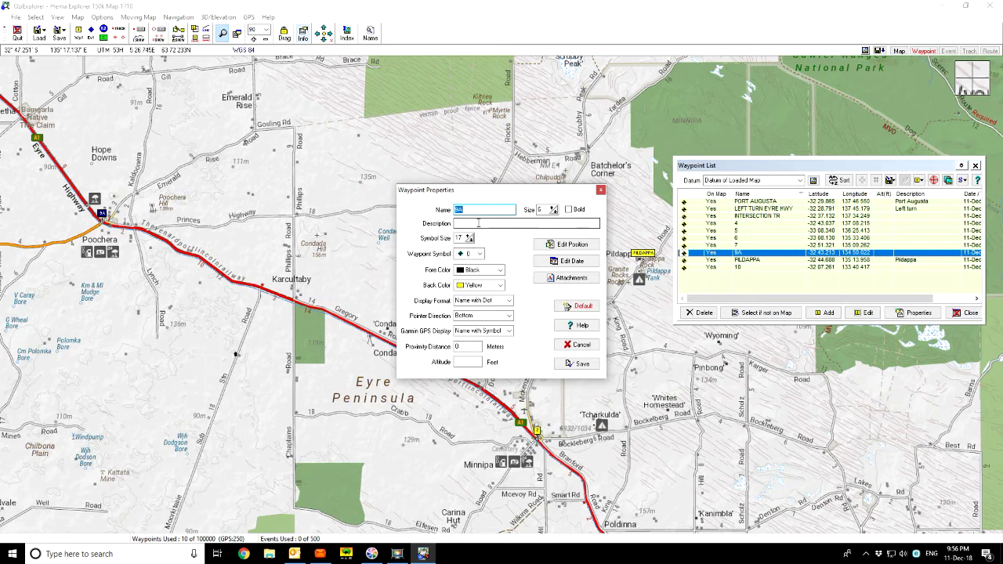
pyautogui.write('POOCHER')
pyautogui.click(578, 364)
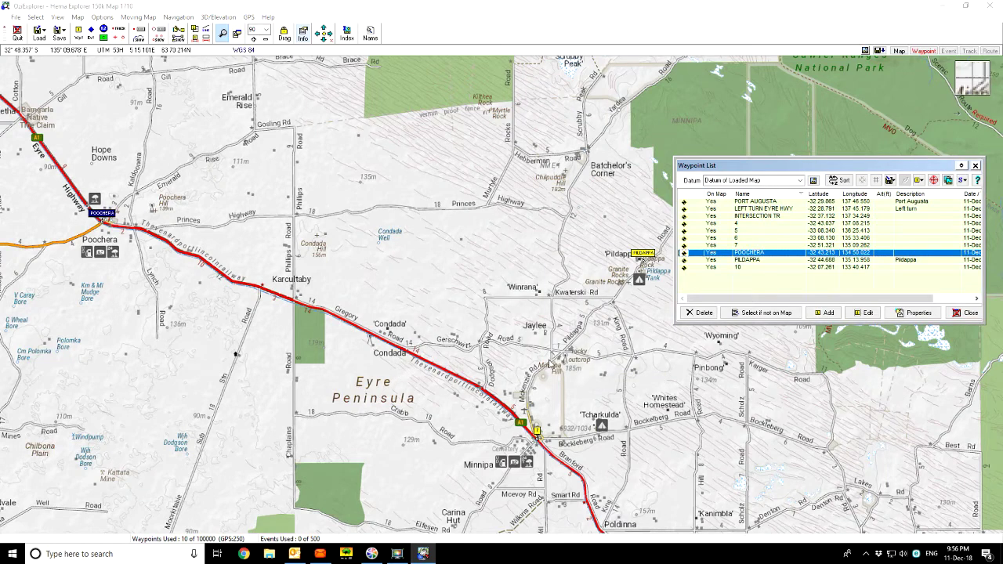
pyautogui.moveTo(488, 337); pyautogui.dragTo(403, 264)
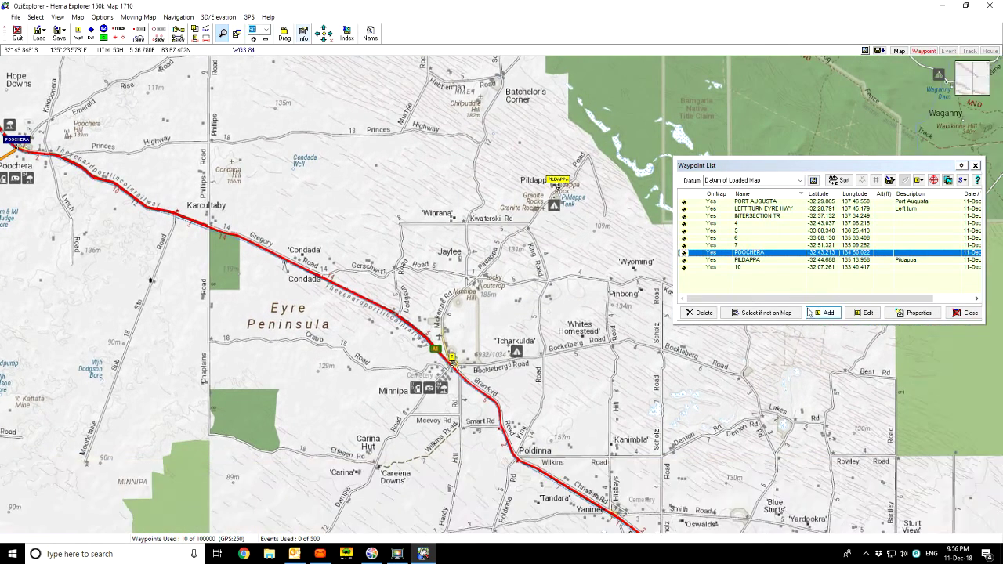
# - Toggle the waypoint list's sorting by name between ascending and descending, ending in descending order
pyautogui.click(800, 196)
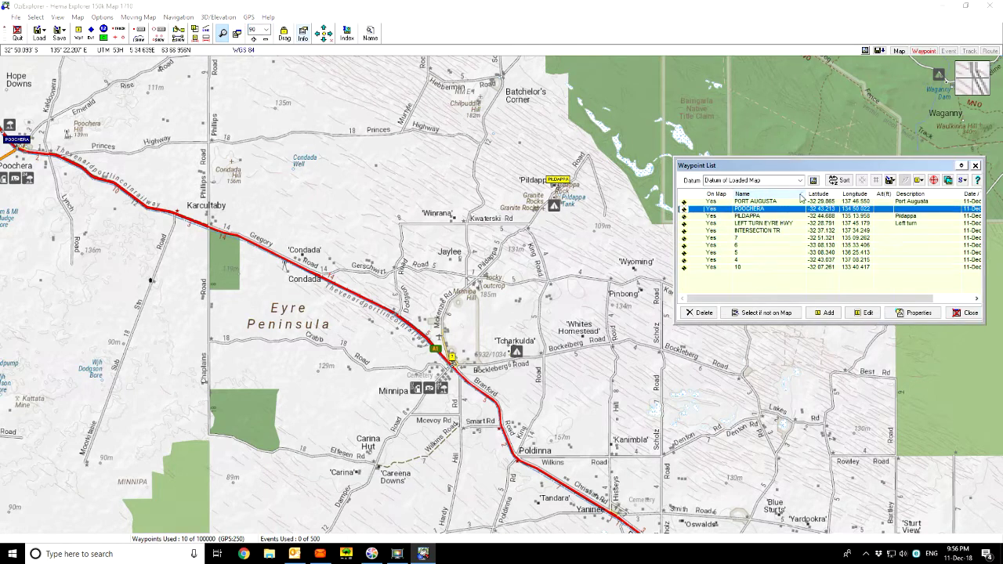
pyautogui.click(799, 196)
pyautogui.click(800, 196)
pyautogui.click(800, 196)
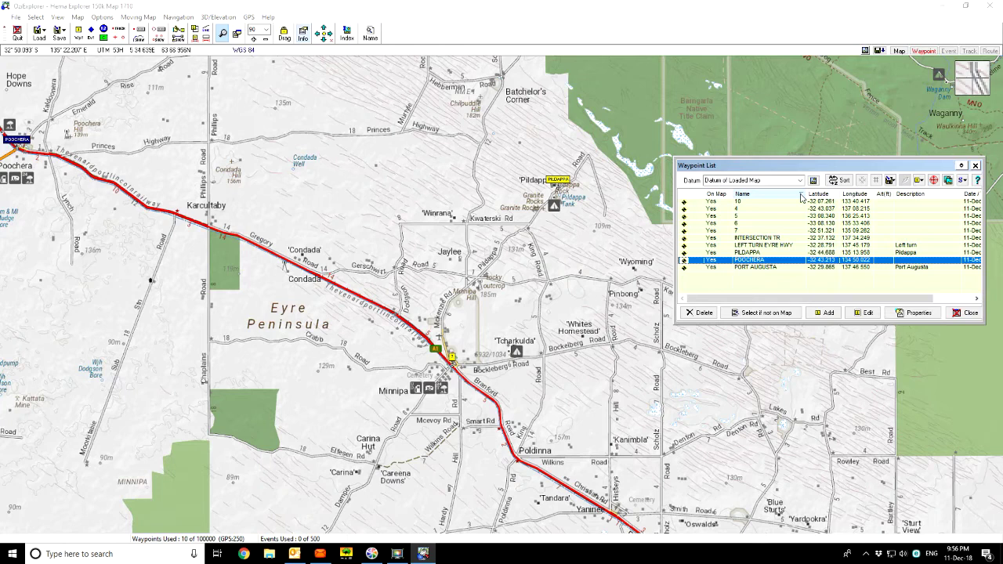
pyautogui.click(800, 196)
pyautogui.click(800, 196)
pyautogui.click(799, 196)
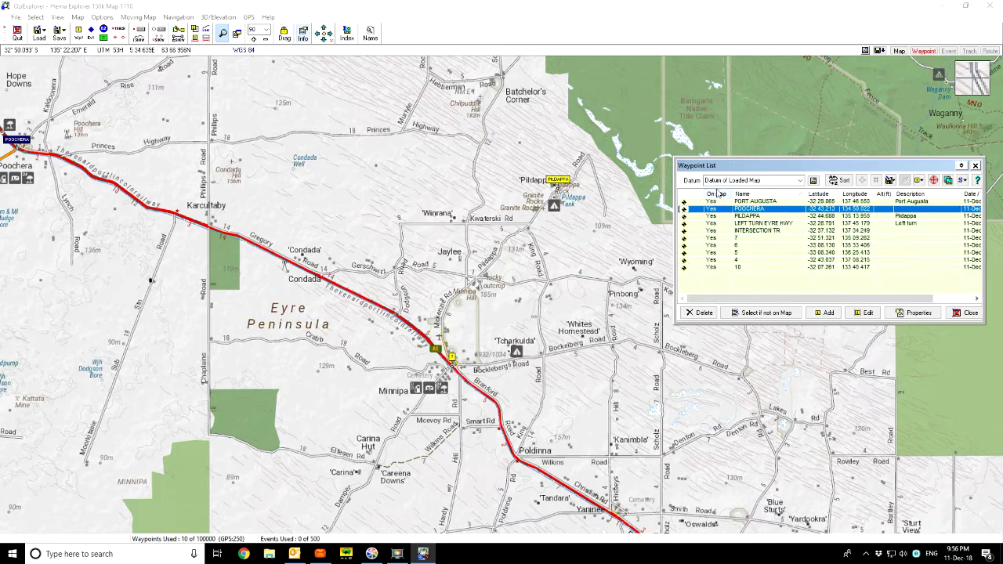
# - Rename waypoint 10 at Ceduna as CEDUNA with the description Ceduna, save it and close the waypoint list
pyautogui.click(713, 268)
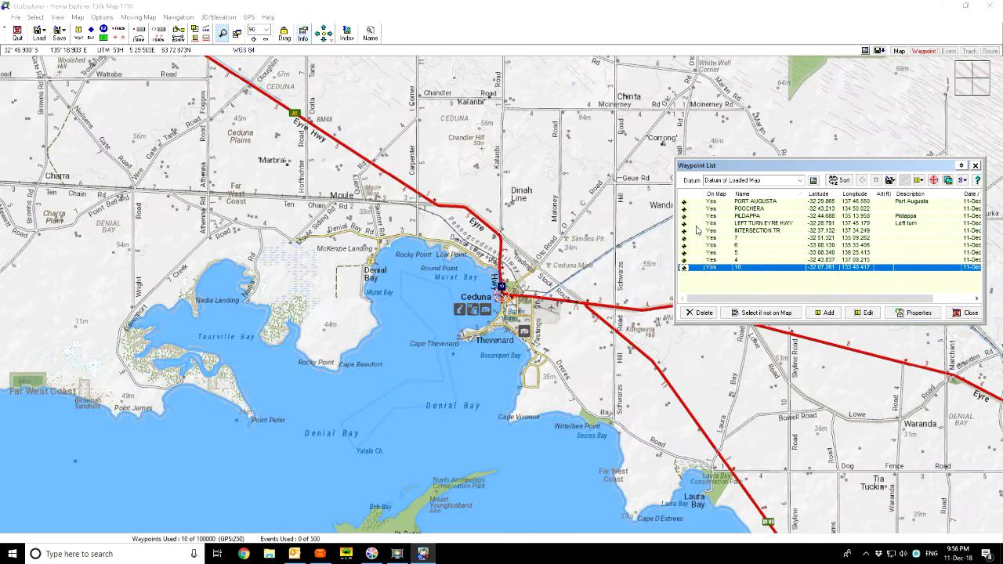
pyautogui.click(933, 180)
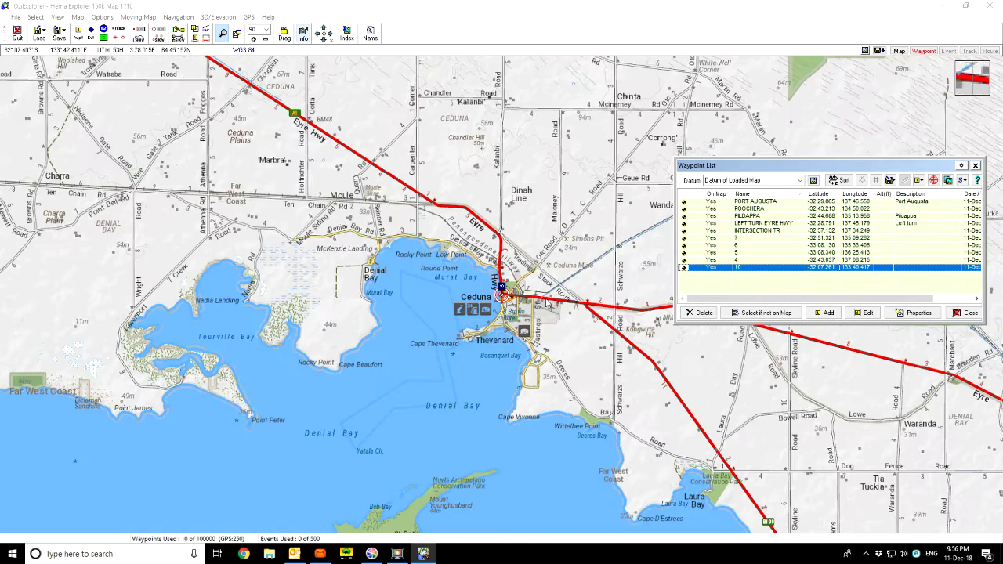
pyautogui.doubleClick(748, 271)
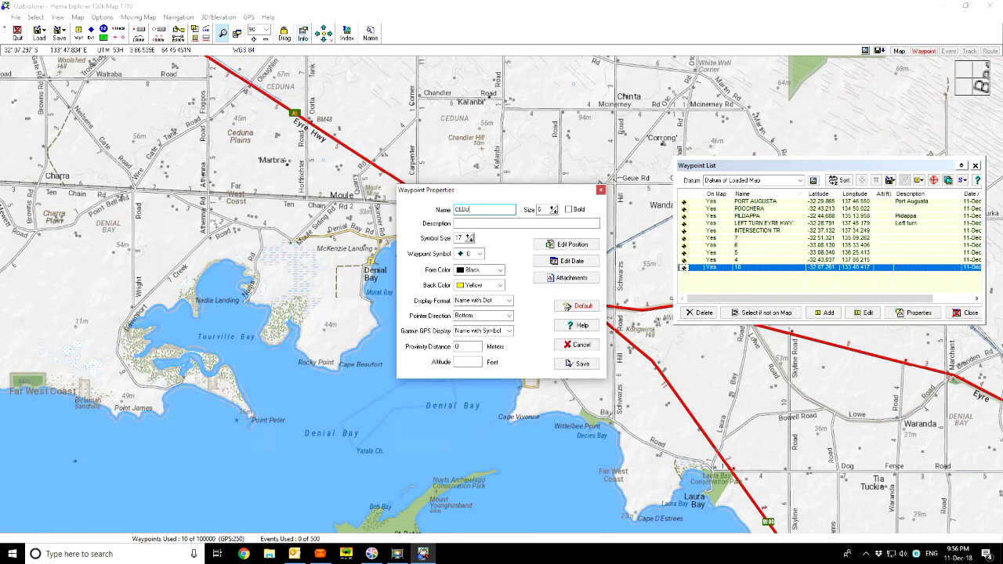
pyautogui.click(538, 222)
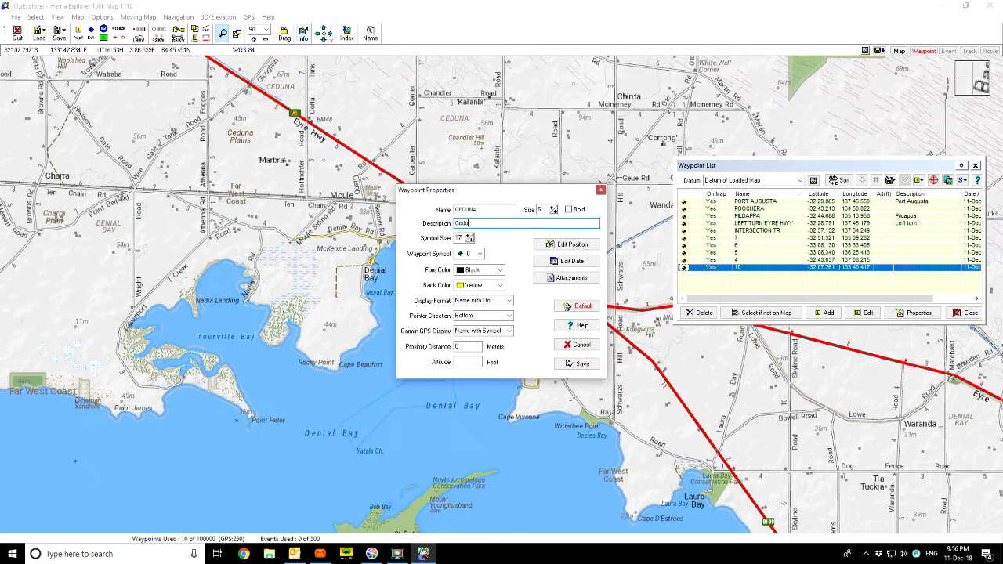
pyautogui.click(579, 363)
pyautogui.moveTo(780, 169); pyautogui.dragTo(340, 197)
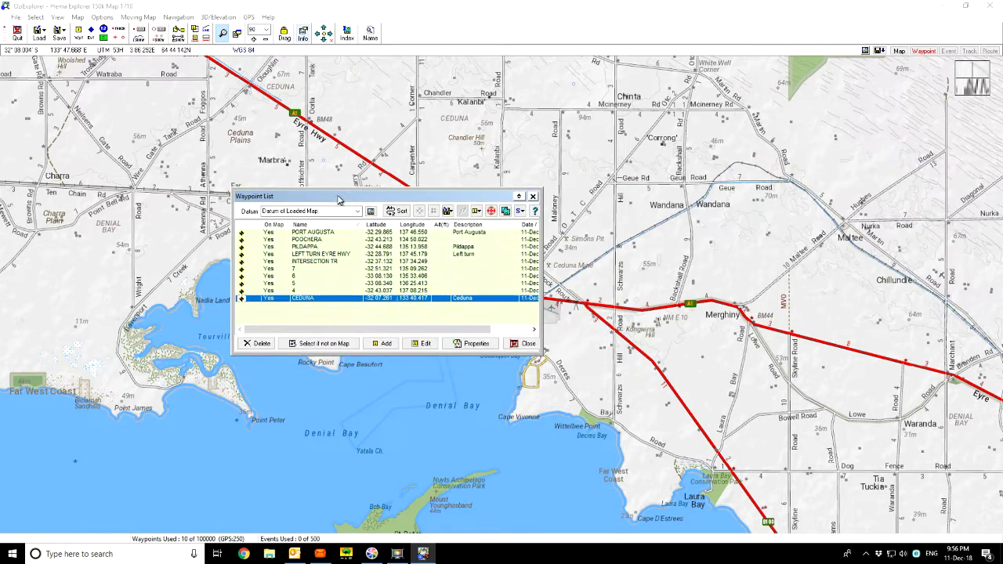
pyautogui.click(523, 342)
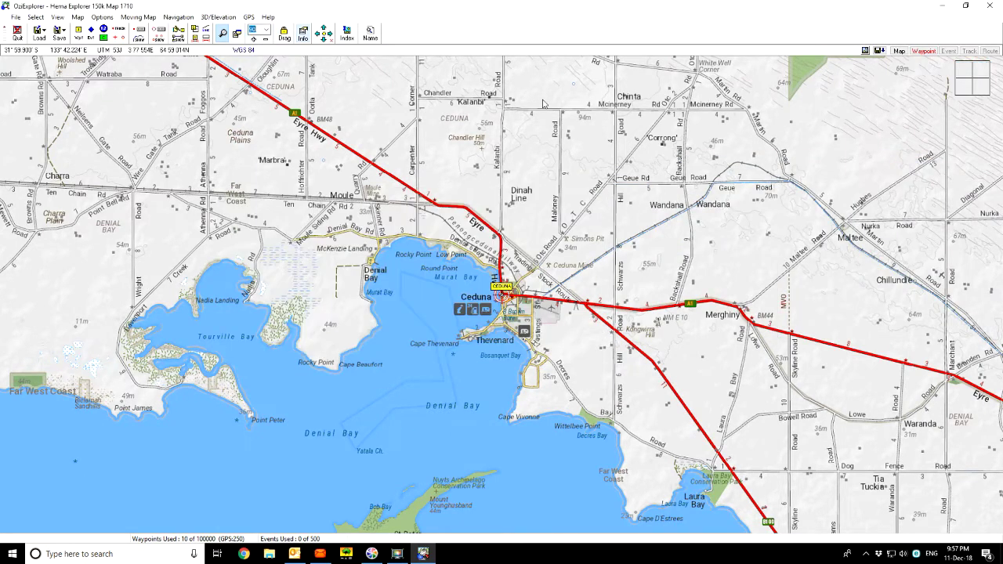
# - Examine the whole chain of waypoints between Ceduna and Port Augusta on the Hema map
pyautogui.moveTo(649, 321)
pyautogui.mouseDown()
pyautogui.moveTo(652, 270)
pyautogui.moveTo(188, 304)
pyautogui.moveTo(196, 302)
pyautogui.mouseUp()
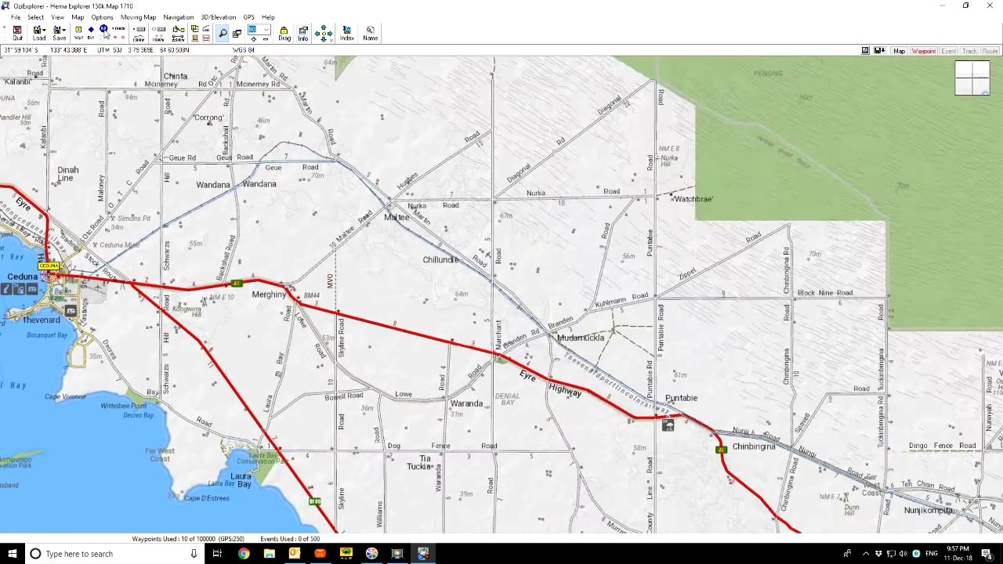
pyautogui.click(265, 39)
pyautogui.click(266, 40)
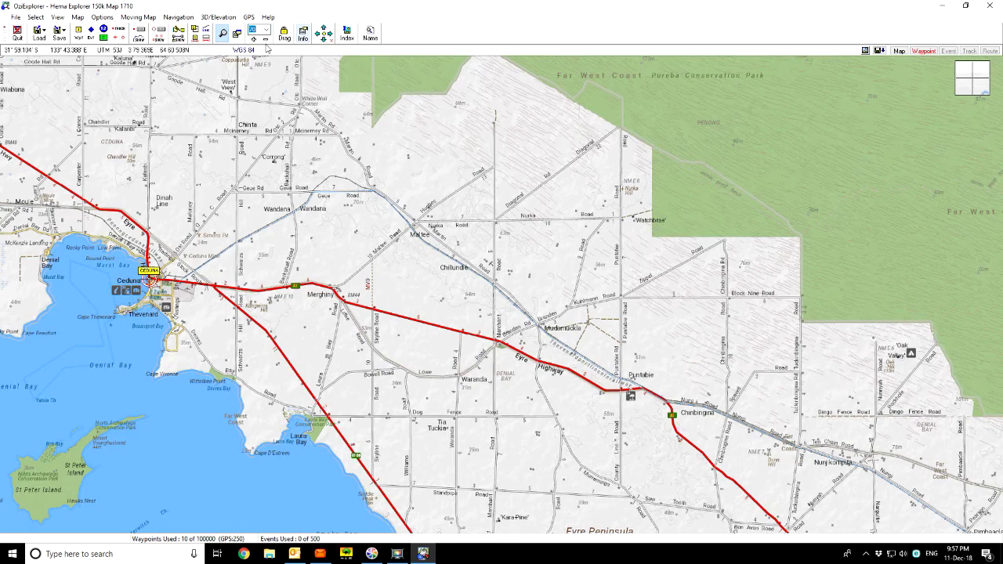
pyautogui.click(266, 39)
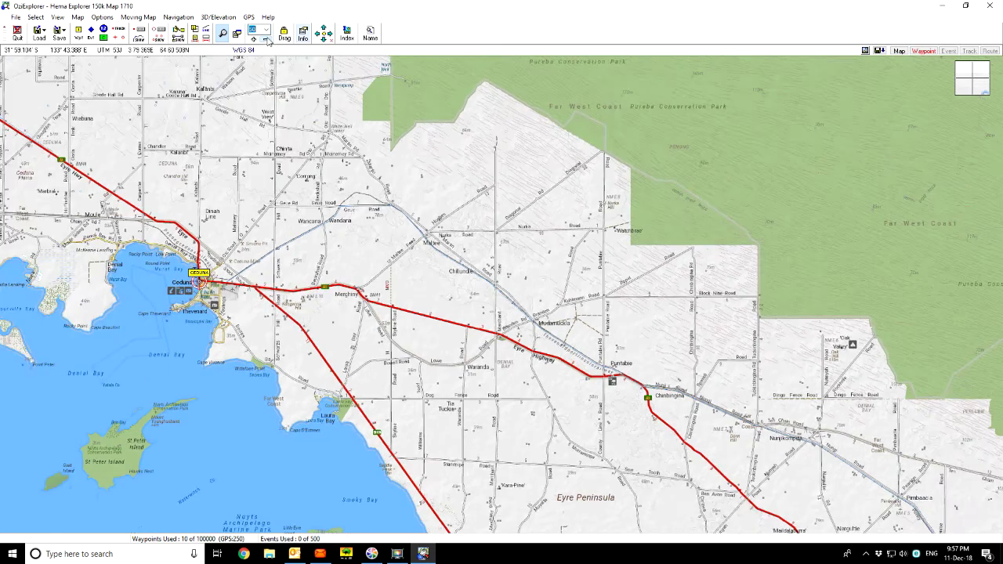
pyautogui.click(267, 39)
pyautogui.click(267, 40)
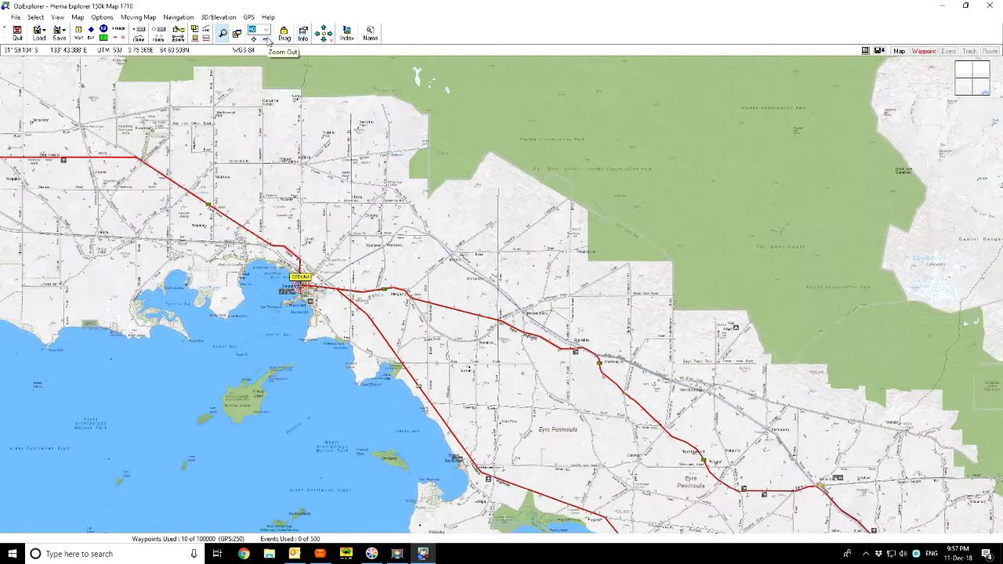
pyautogui.click(266, 40)
pyautogui.click(266, 40)
pyautogui.click(266, 40)
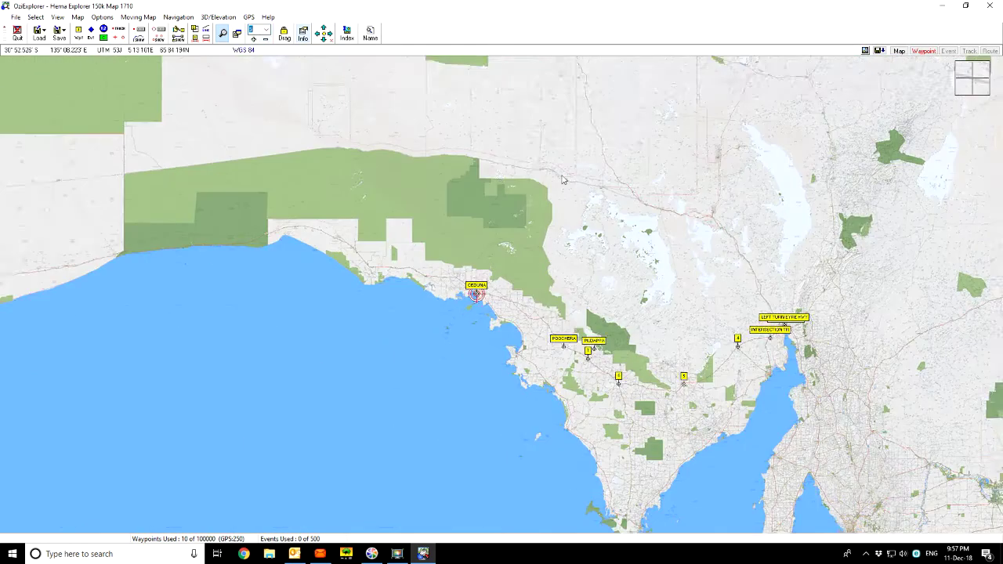
pyautogui.moveTo(595, 187); pyautogui.dragTo(457, 163)
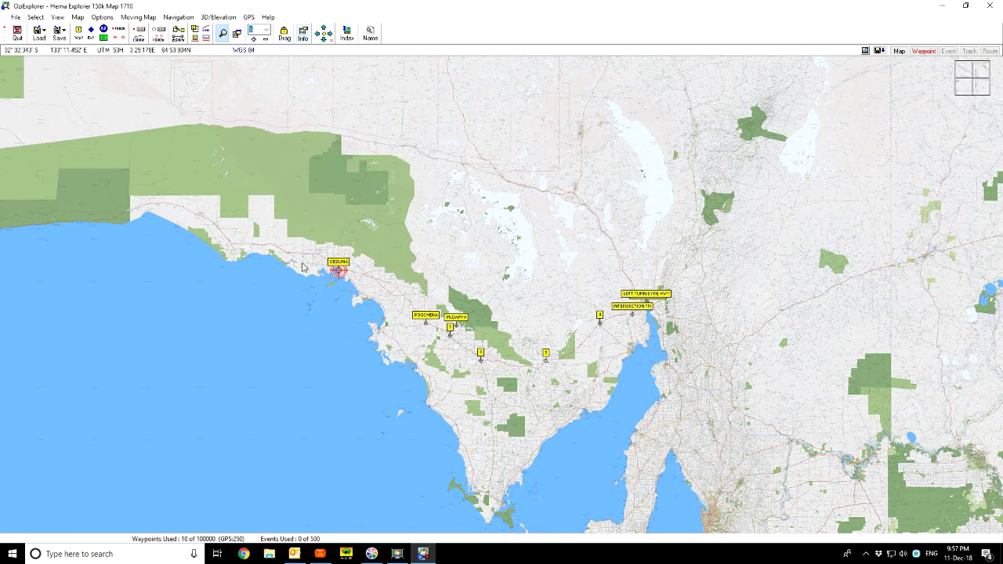
pyautogui.moveTo(374, 177); pyautogui.dragTo(410, 257)
pyautogui.moveTo(458, 232); pyautogui.dragTo(445, 173)
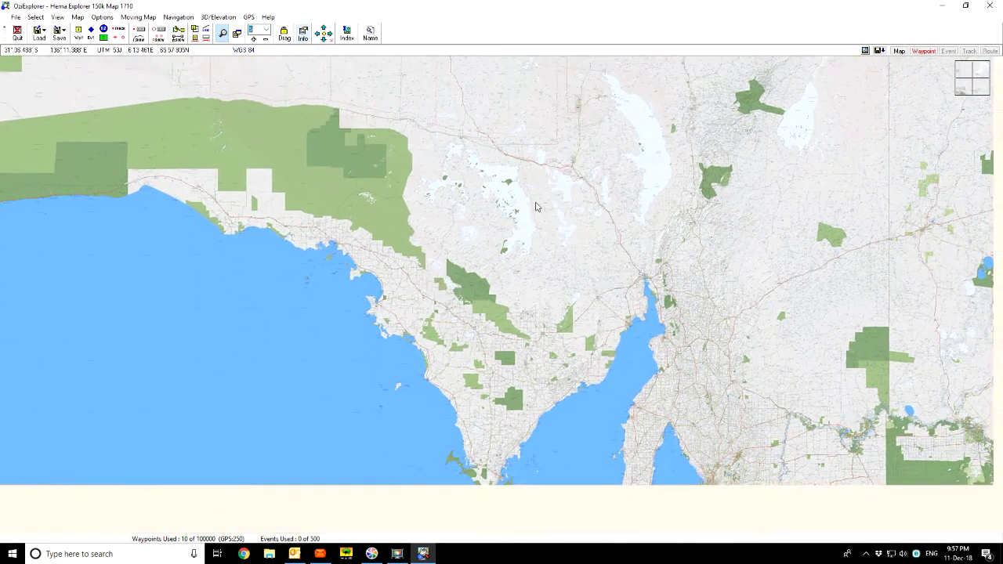
pyautogui.moveTo(547, 253); pyautogui.dragTo(538, 206)
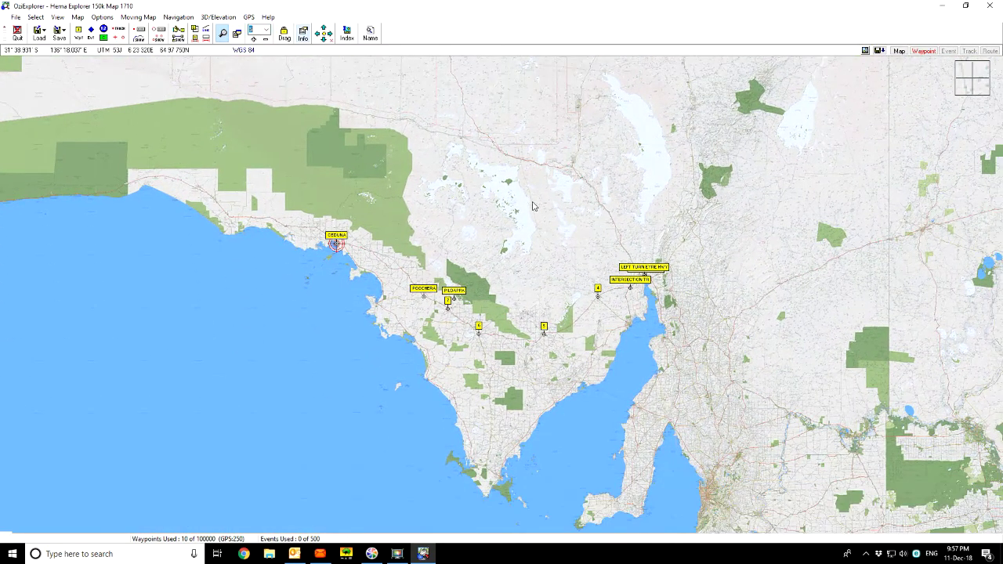
# - Save the waypoints to a waypoint file named Port Aug to Ceduna in the Data folder
pyautogui.click(16, 18)
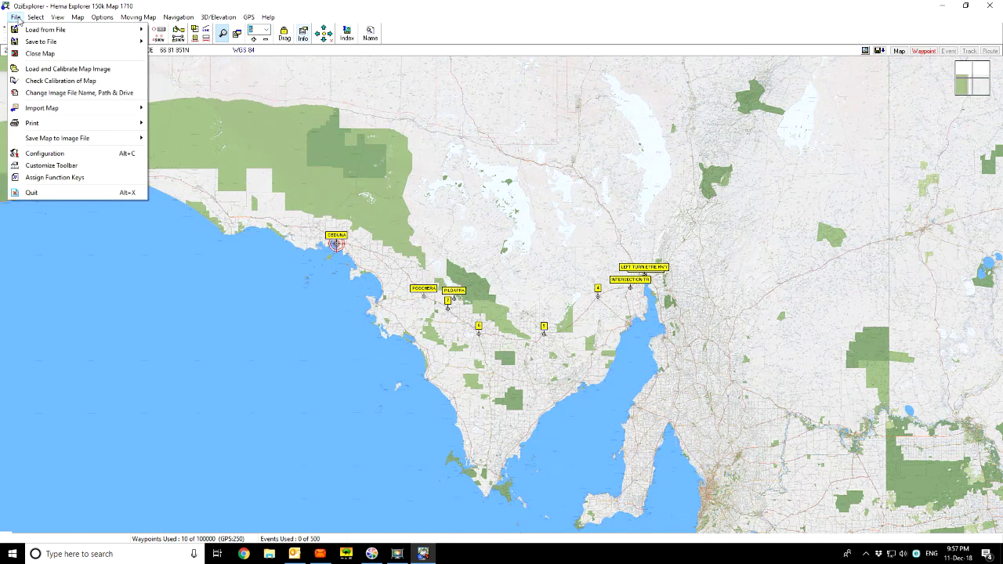
pyautogui.moveTo(30, 43)
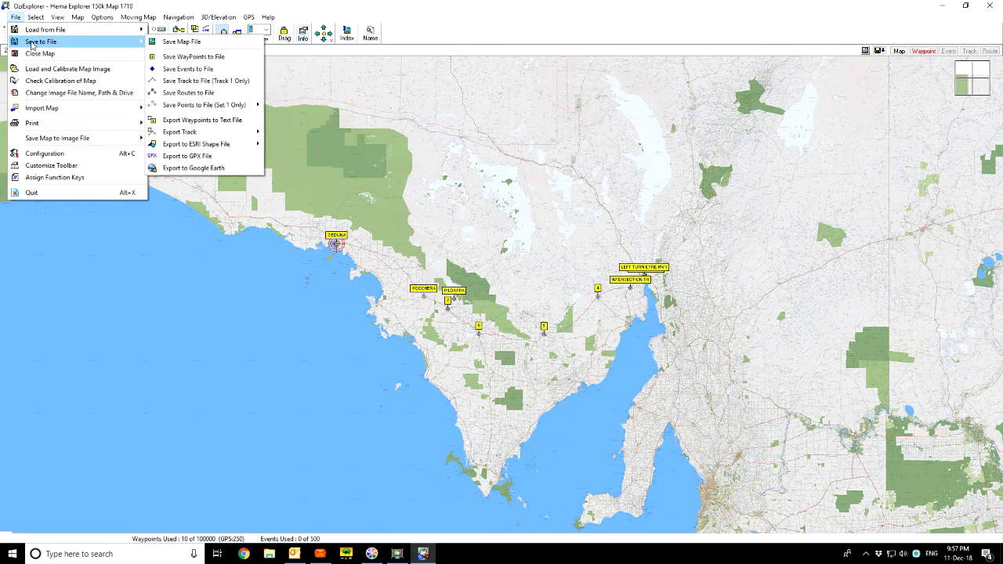
pyautogui.click(199, 58)
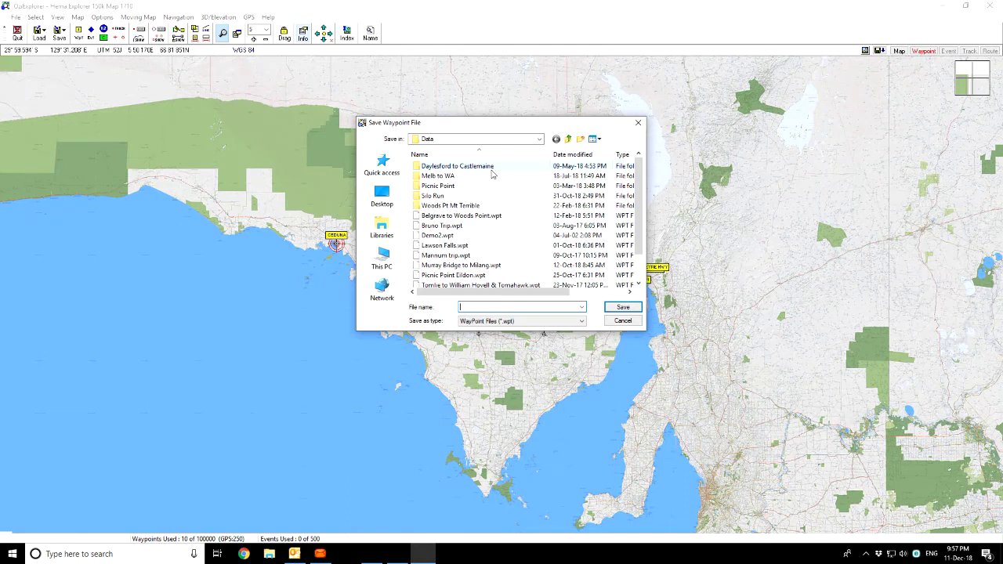
pyautogui.click(539, 140)
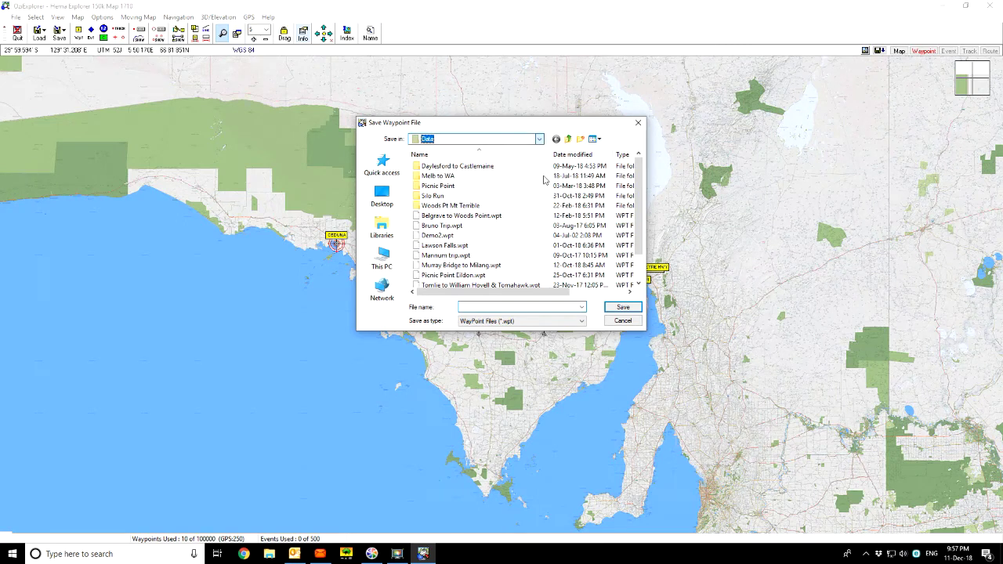
pyautogui.click(539, 140)
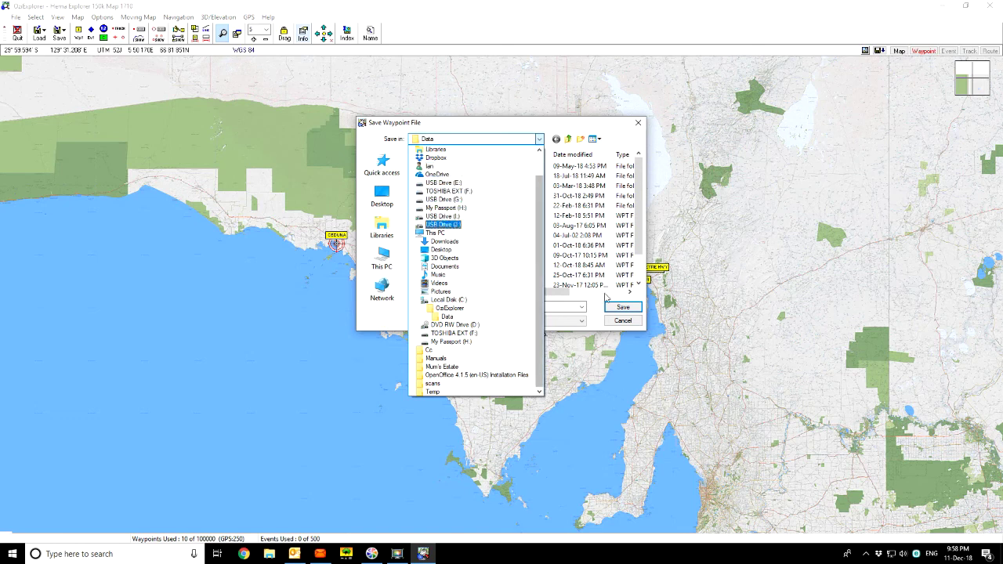
pyautogui.click(517, 142)
pyautogui.click(511, 307)
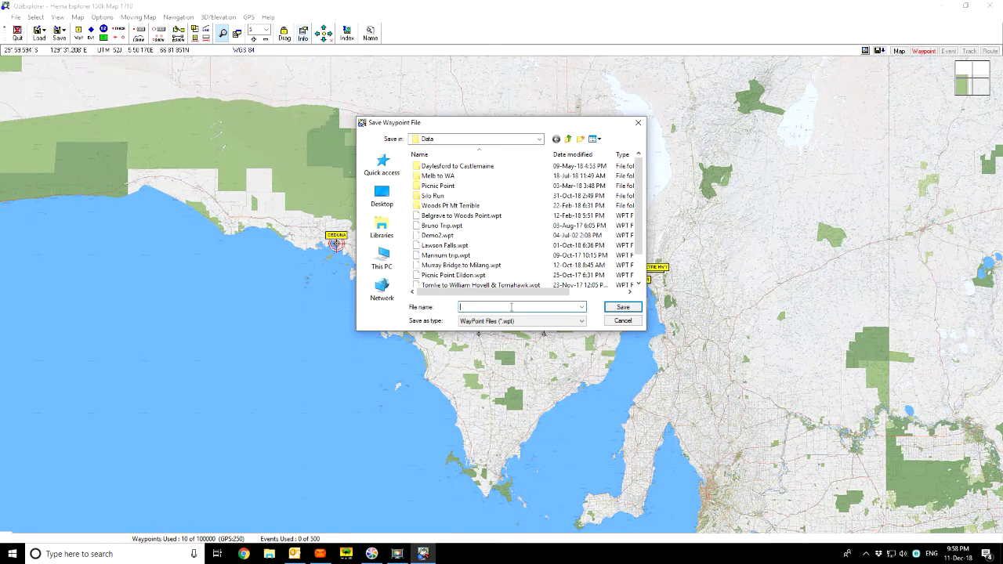
pyautogui.write('Port Aug to Ceduna')
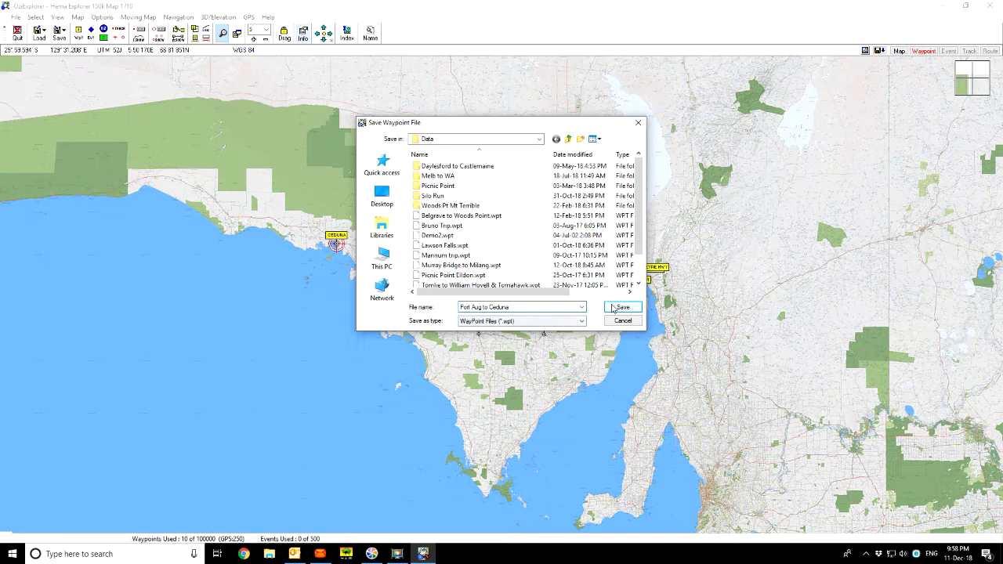
pyautogui.click(613, 306)
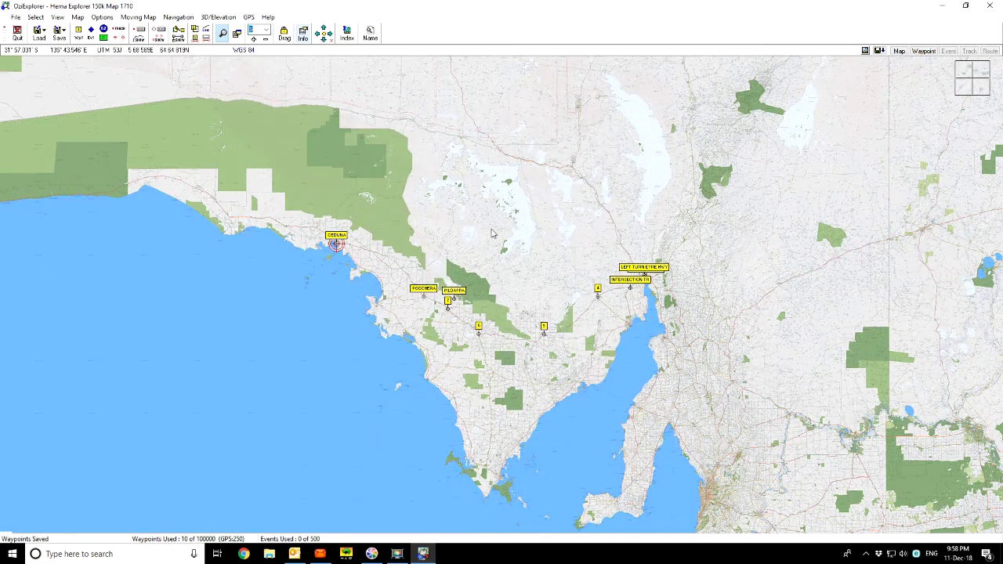
# - Review the saved waypoints between Ceduna and Port Augusta and close the Hema map
pyautogui.scroll(2, 493, 231)
pyautogui.moveTo(289, 289); pyautogui.dragTo(164, 183)
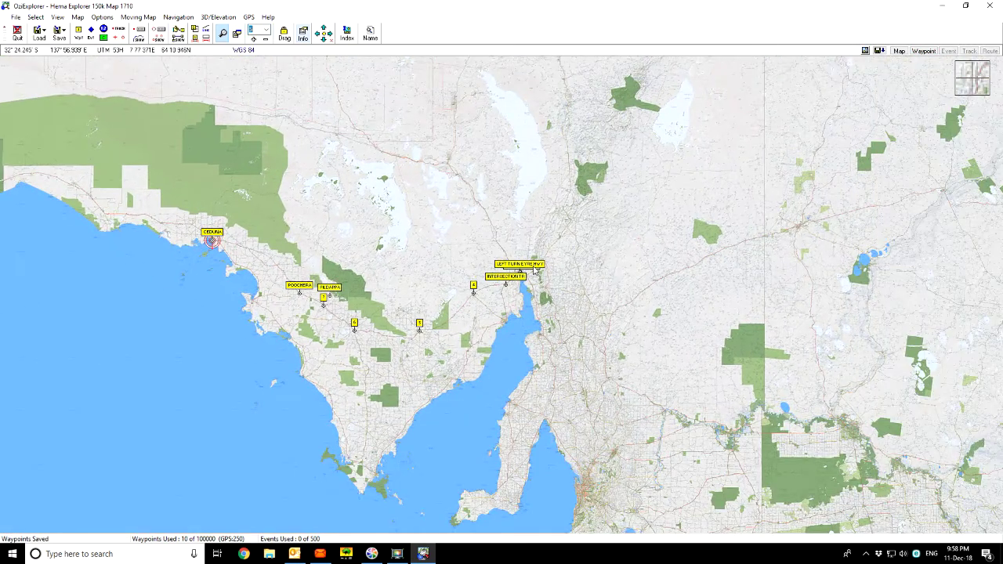
pyautogui.moveTo(404, 247); pyautogui.dragTo(501, 209)
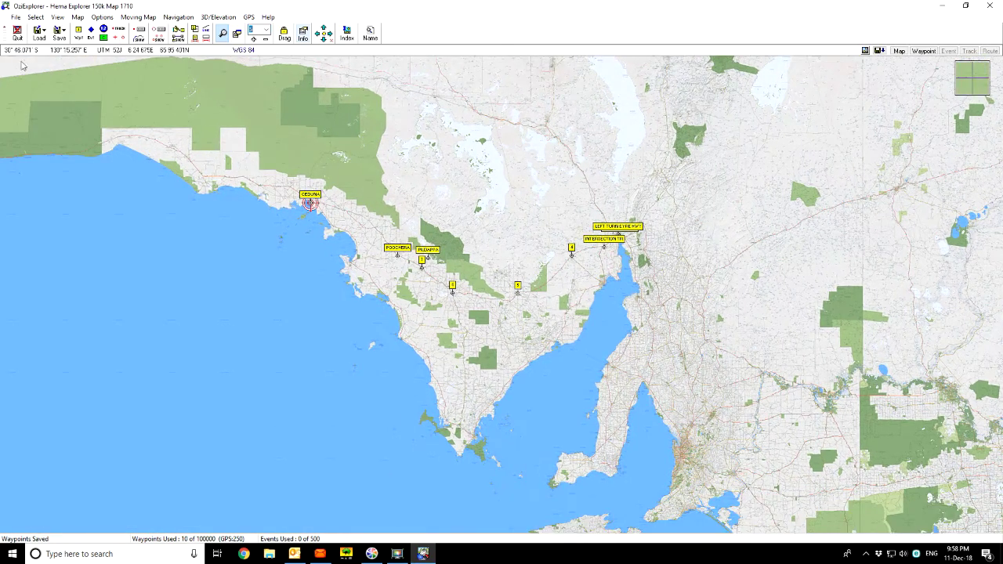
pyautogui.click(15, 17)
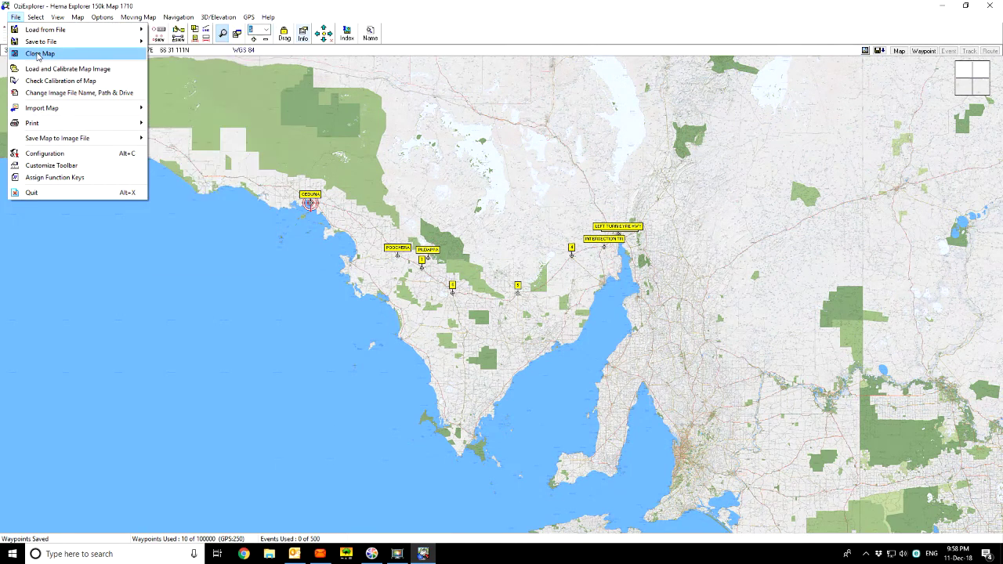
pyautogui.click(37, 54)
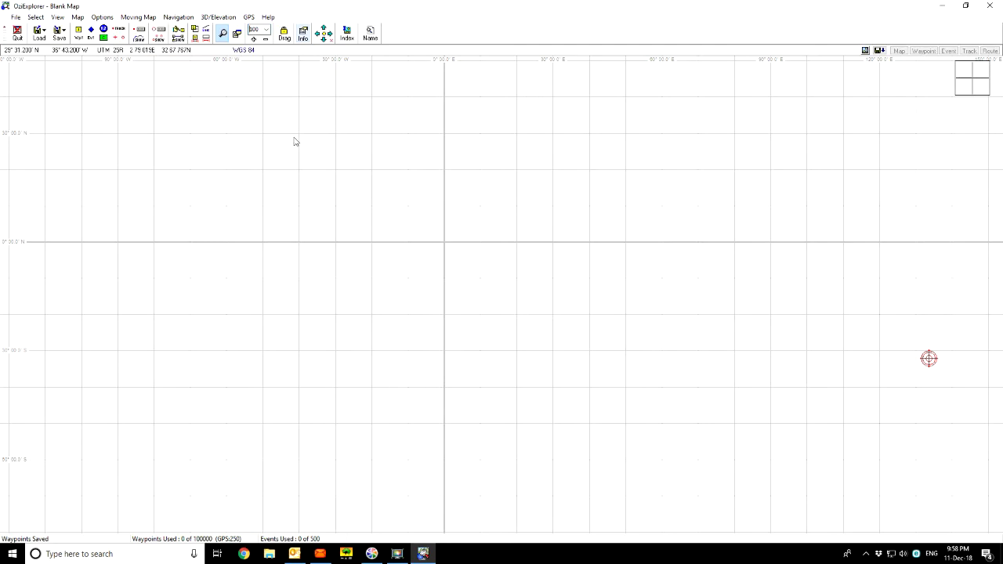
# - Clear all waypoints from the blank map and confirm the removal
pyautogui.scroll(-2, 374, 184)
pyautogui.scroll(-1, 82, 102)
pyautogui.click(15, 18)
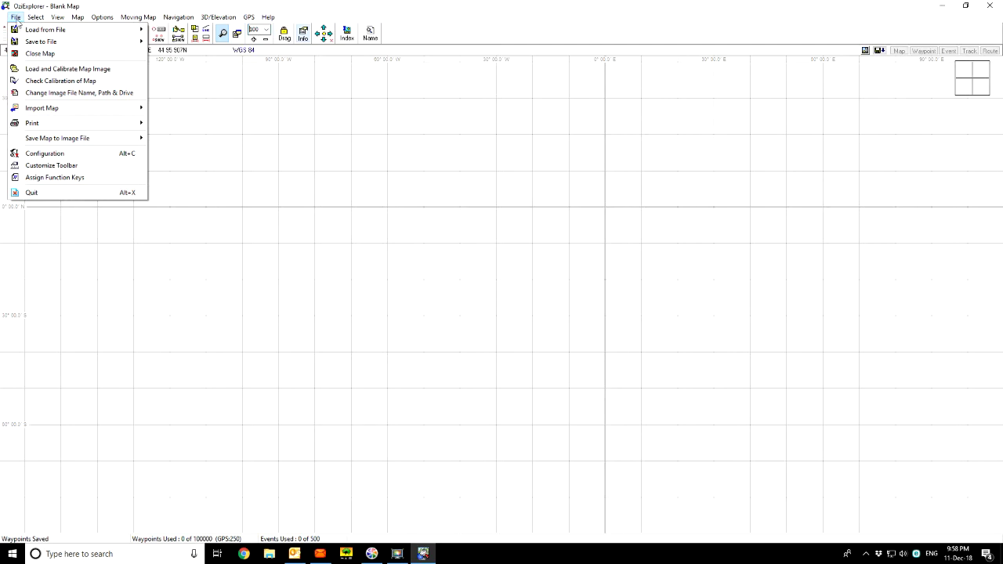
pyautogui.click(36, 17)
pyautogui.click(82, 18)
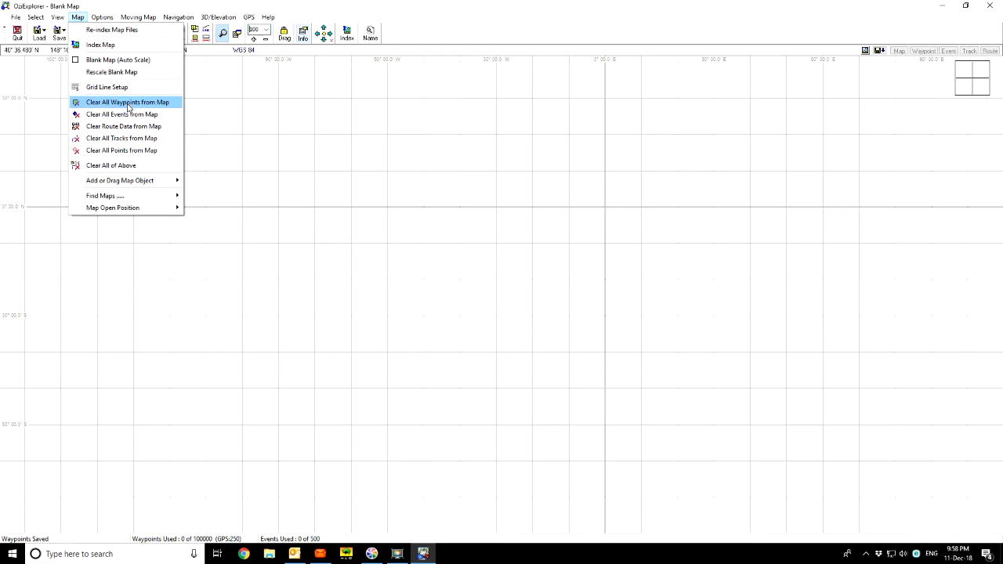
pyautogui.click(128, 104)
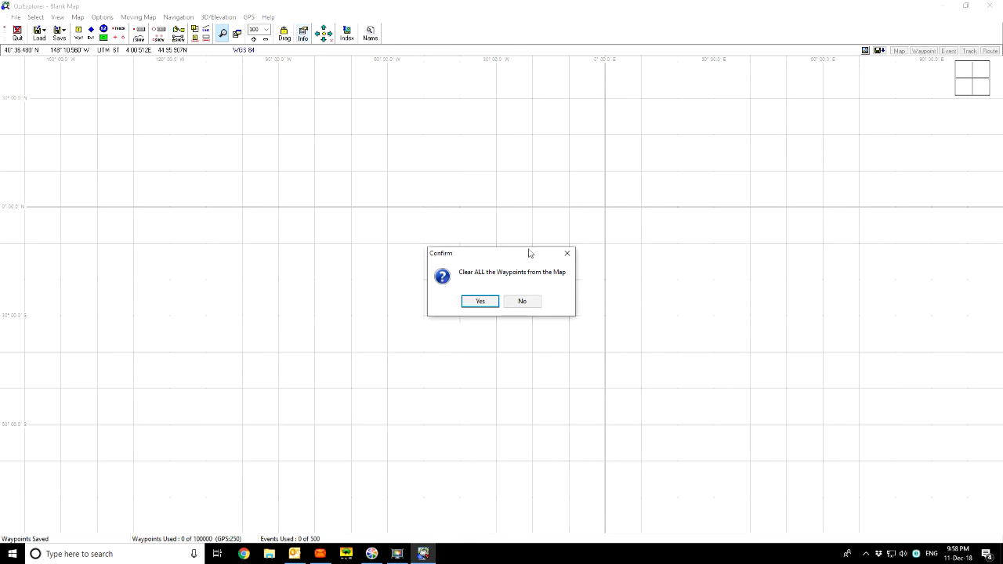
pyautogui.click(480, 302)
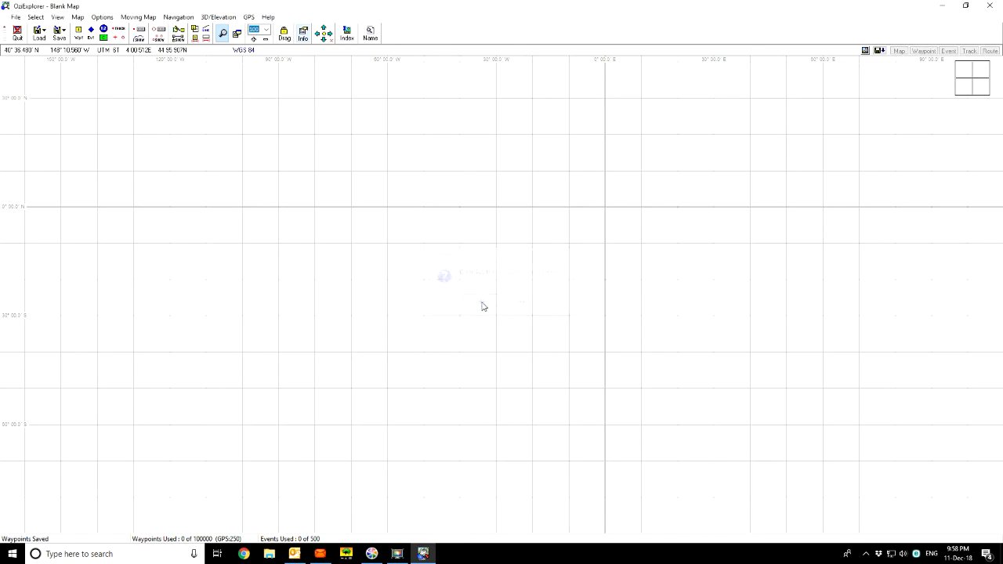
# - Load the recently used map Hema Explorer 150k Map 1710.map
pyautogui.click(15, 16)
pyautogui.moveTo(158, 23)
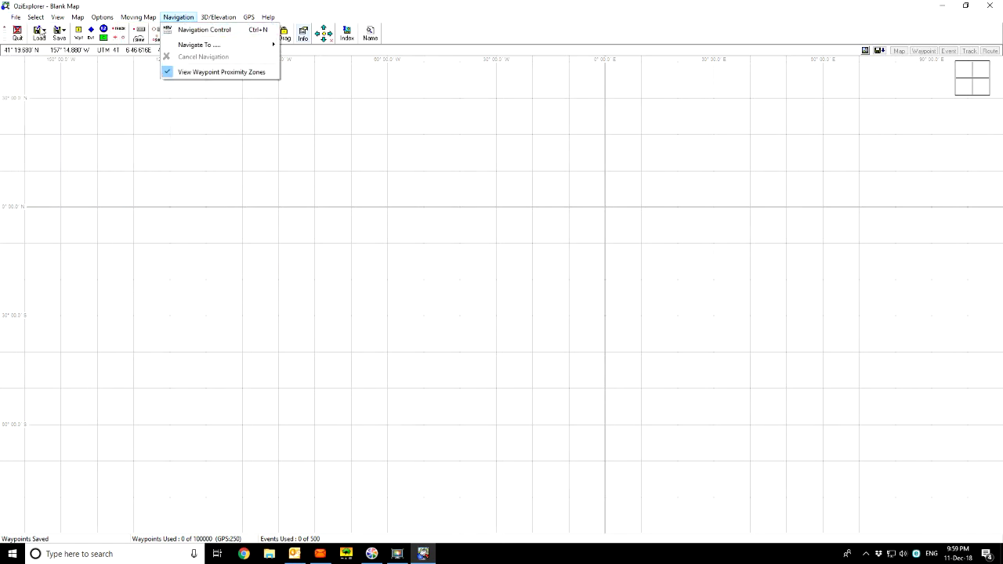
pyautogui.moveTo(15, 17)
pyautogui.moveTo(117, 29)
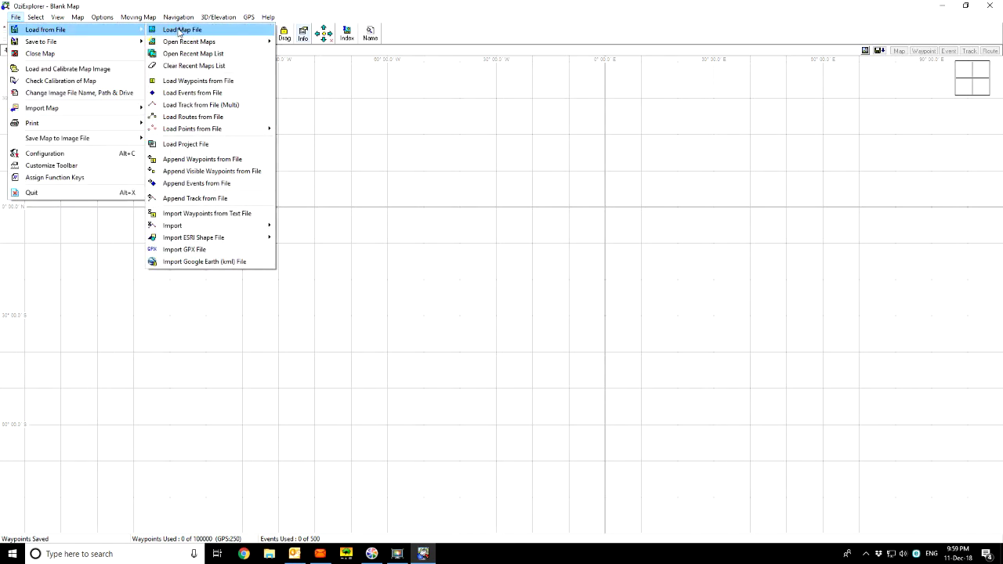
pyautogui.moveTo(184, 41)
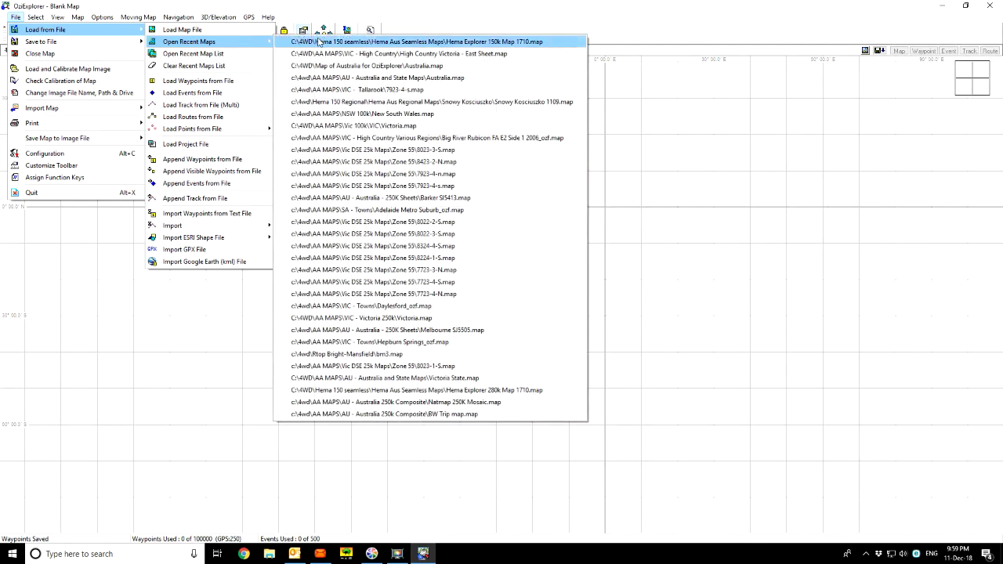
pyautogui.click(373, 41)
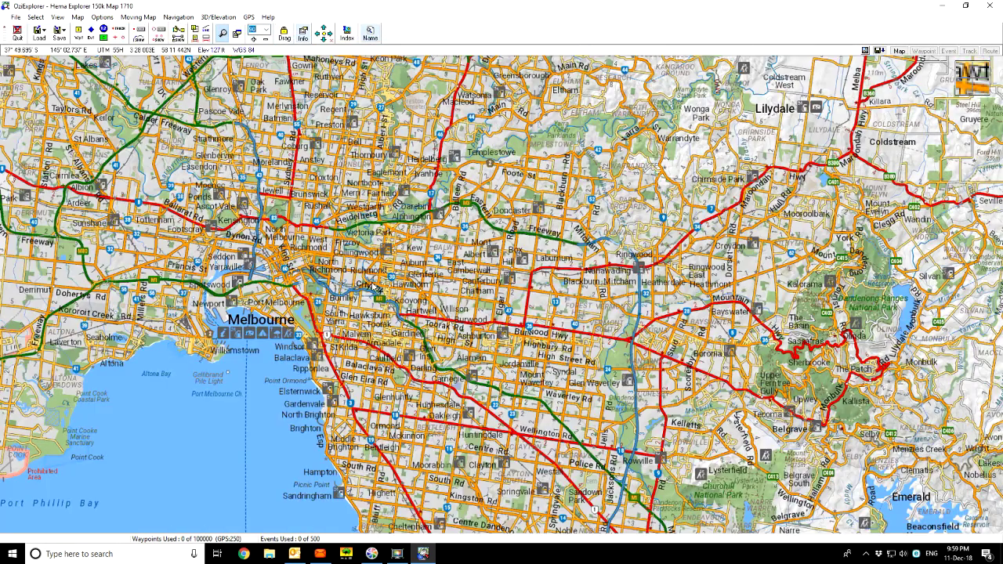
# - Jump to the Port Augusta area using the Map View overview, close the overview and zoom the map out to 60%
pyautogui.moveTo(288, 295); pyautogui.dragTo(441, 305)
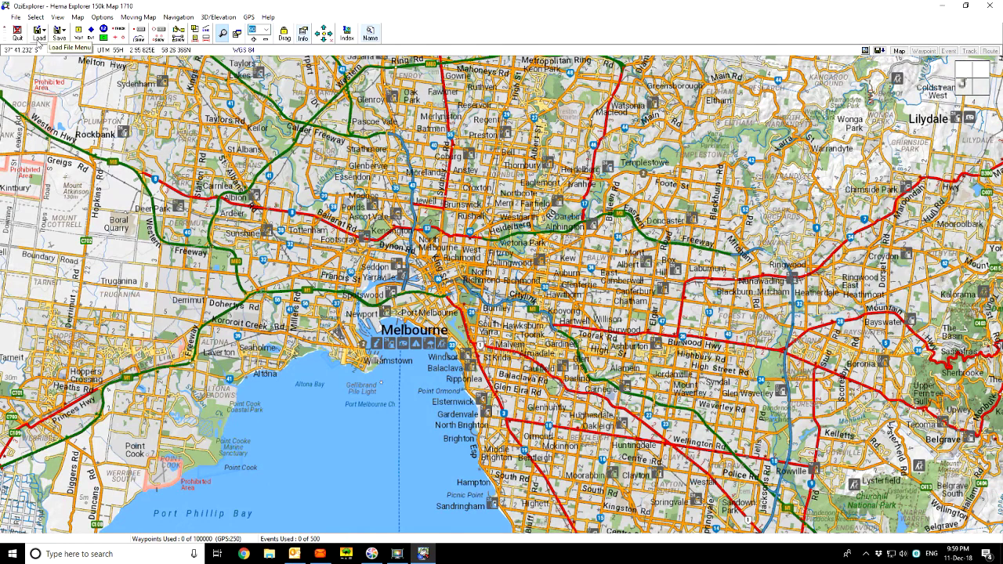
pyautogui.click(57, 18)
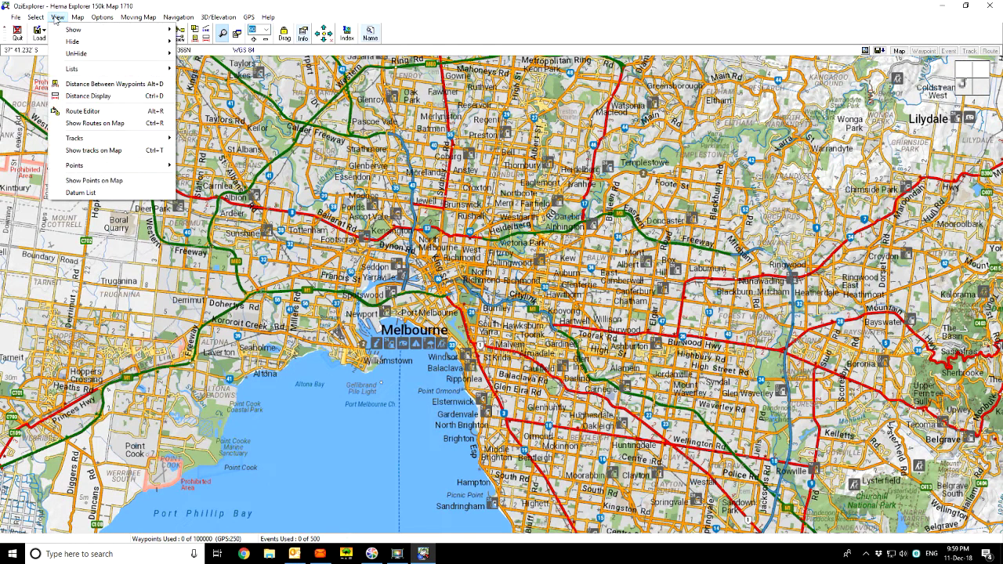
pyautogui.moveTo(74, 29)
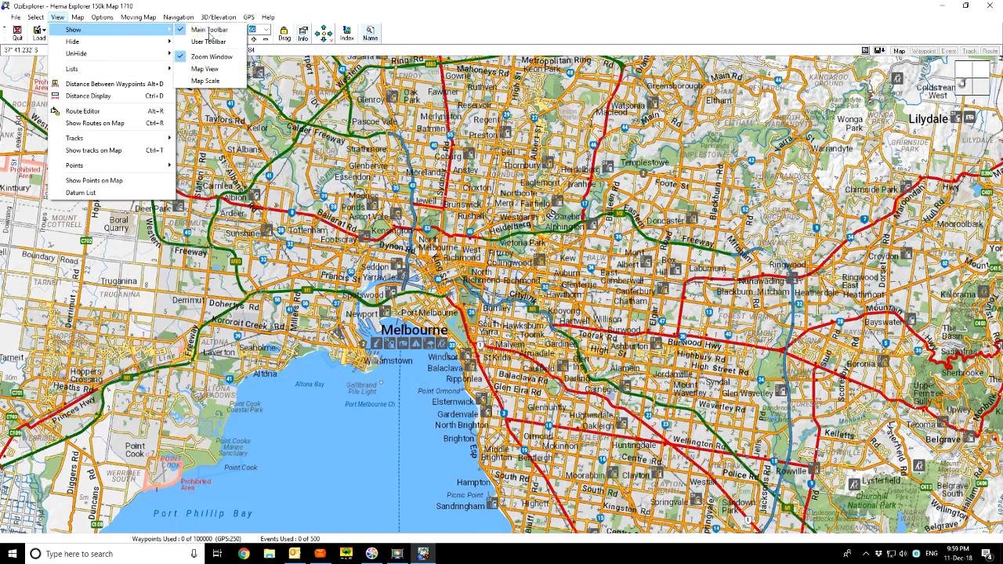
pyautogui.click(204, 69)
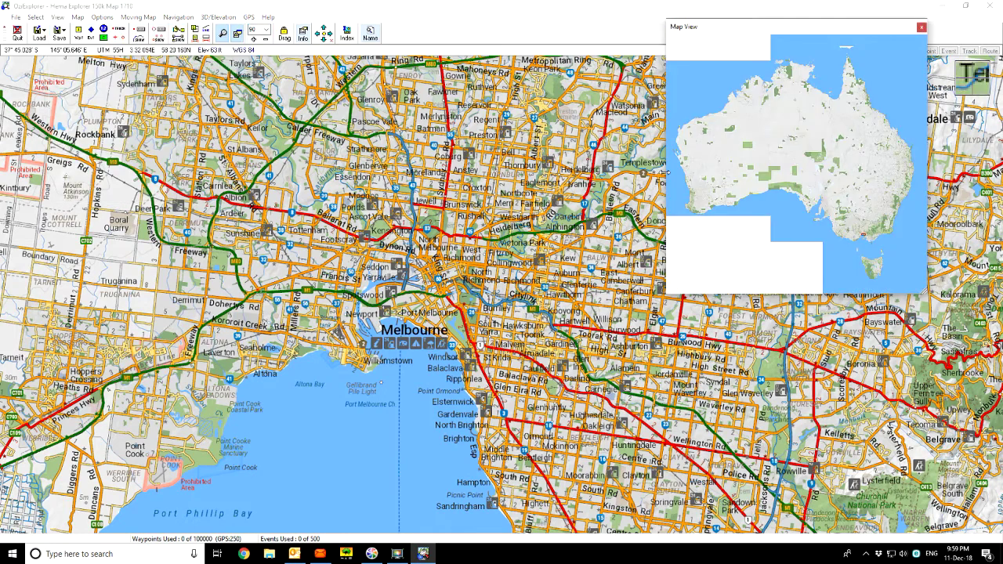
pyautogui.click(822, 200)
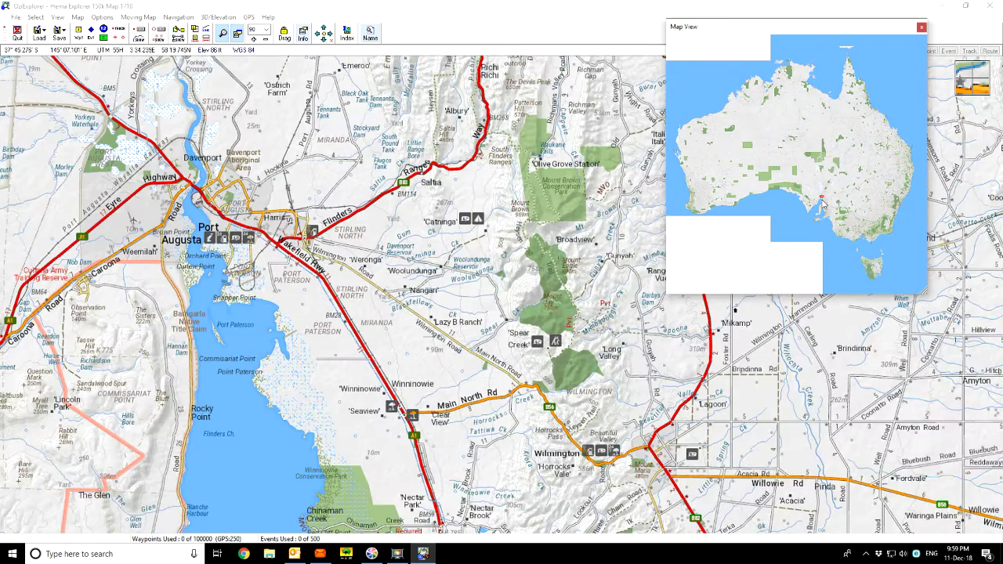
pyautogui.click(511, 210)
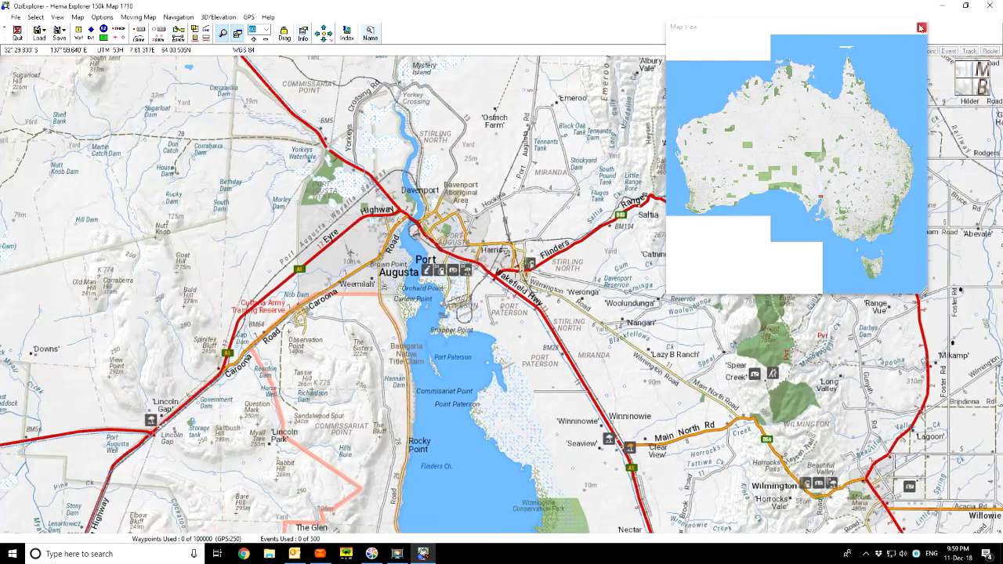
pyautogui.click(922, 28)
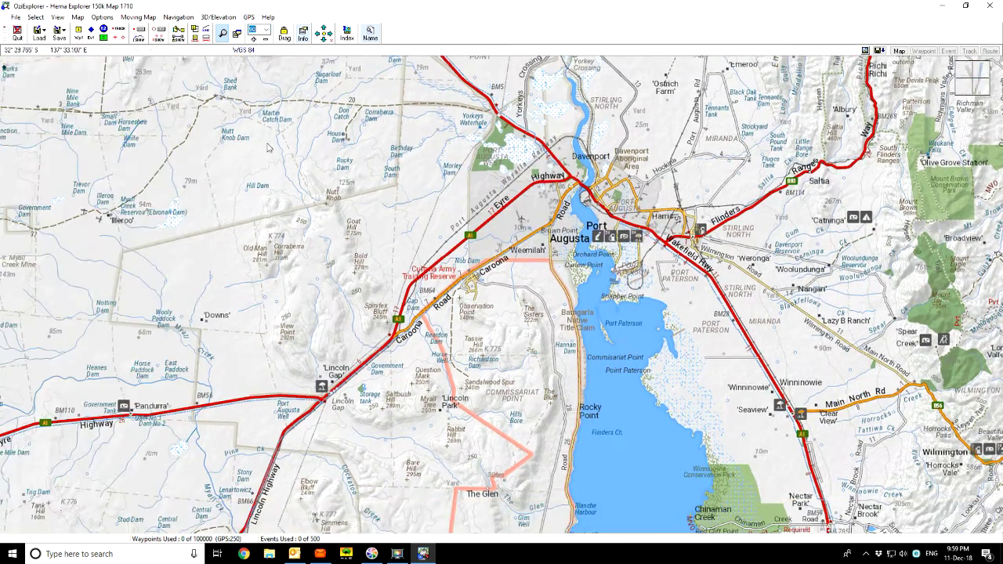
pyautogui.click(265, 40)
pyautogui.click(265, 41)
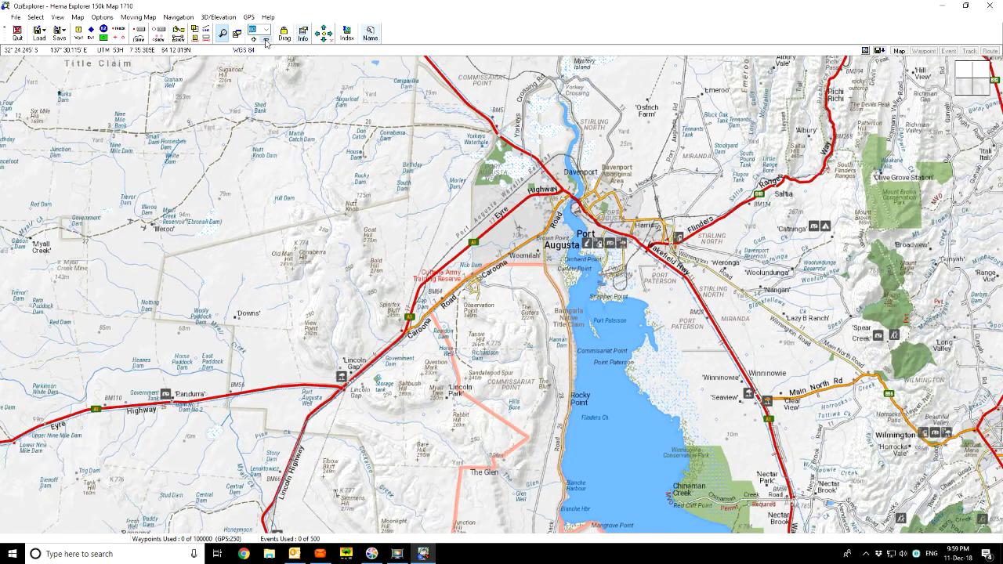
pyautogui.click(265, 41)
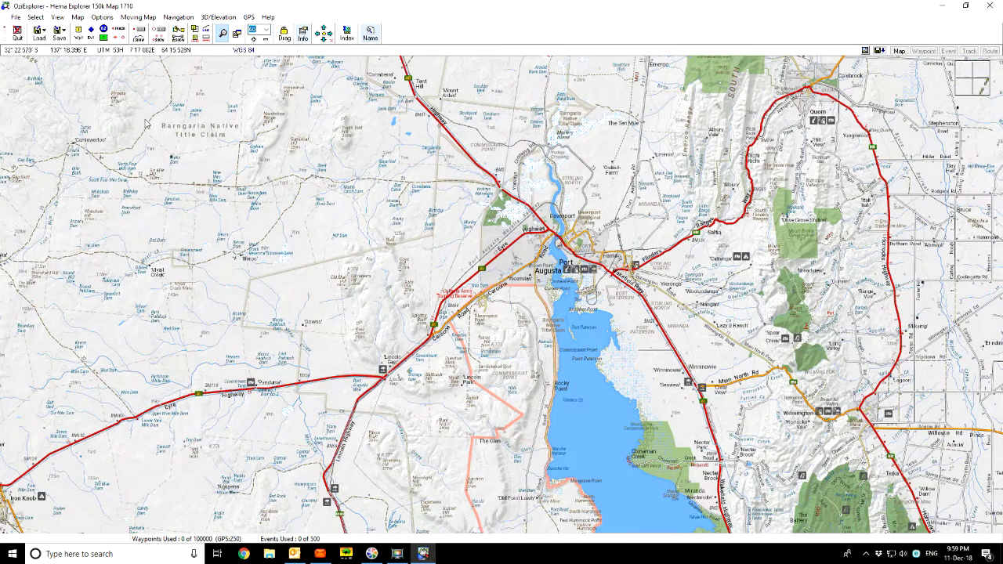
# - Load the waypoint file Port Aug to Ceduna.wpt from the Data folder and view its waypoints from Port Augusta to Iron Knob
pyautogui.click(16, 18)
pyautogui.moveTo(25, 32)
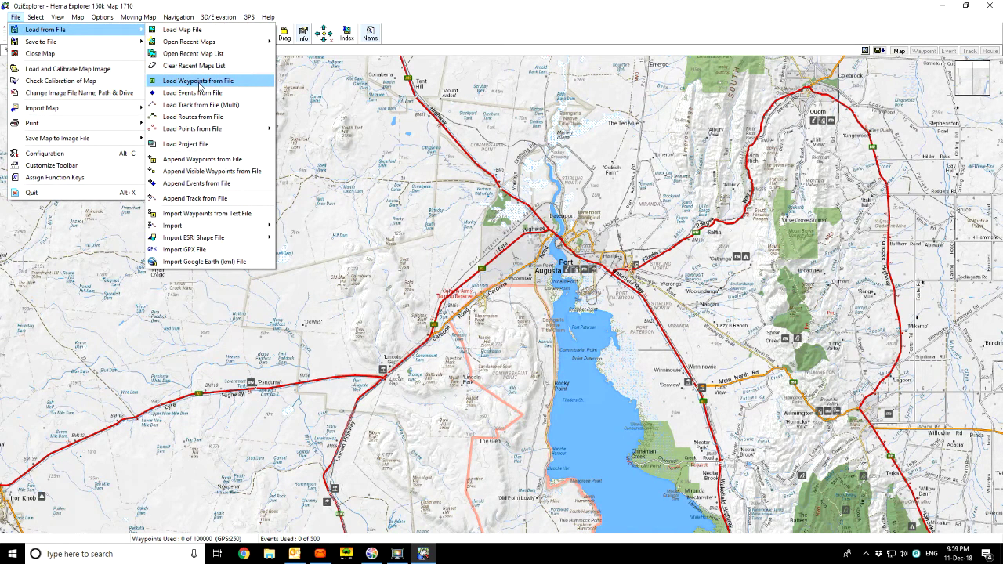
pyautogui.click(199, 82)
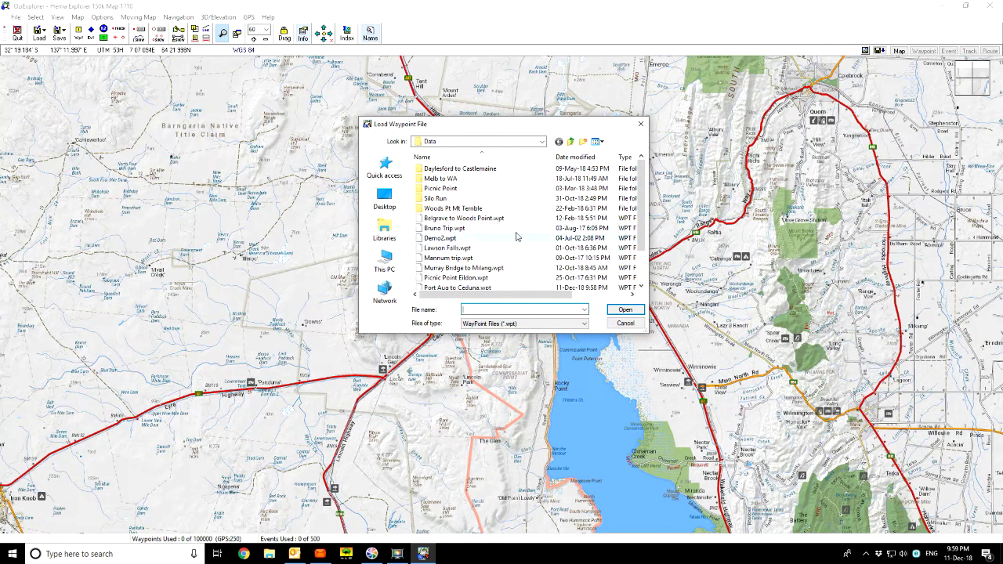
pyautogui.moveTo(643, 245); pyautogui.dragTo(642, 251)
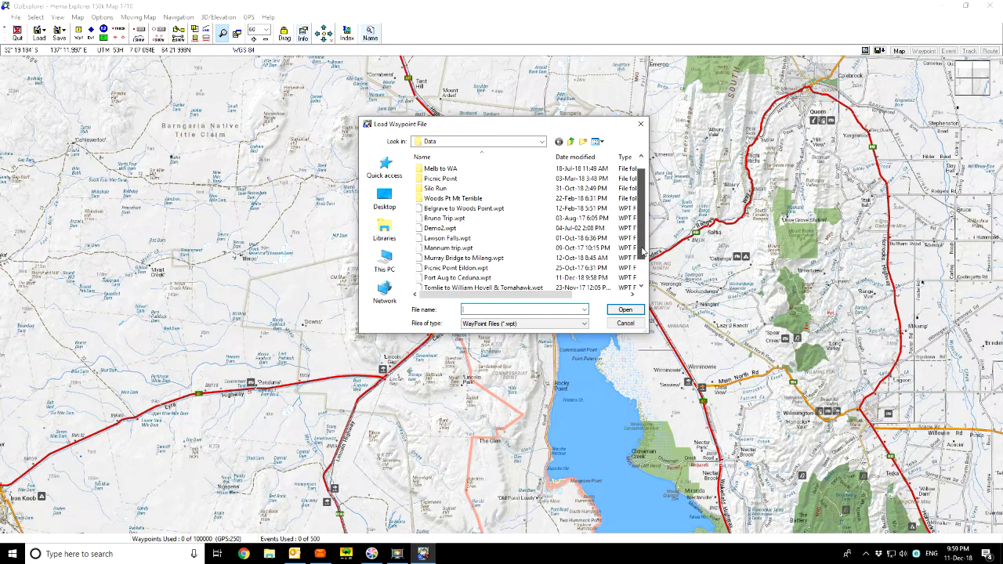
pyautogui.doubleClick(452, 280)
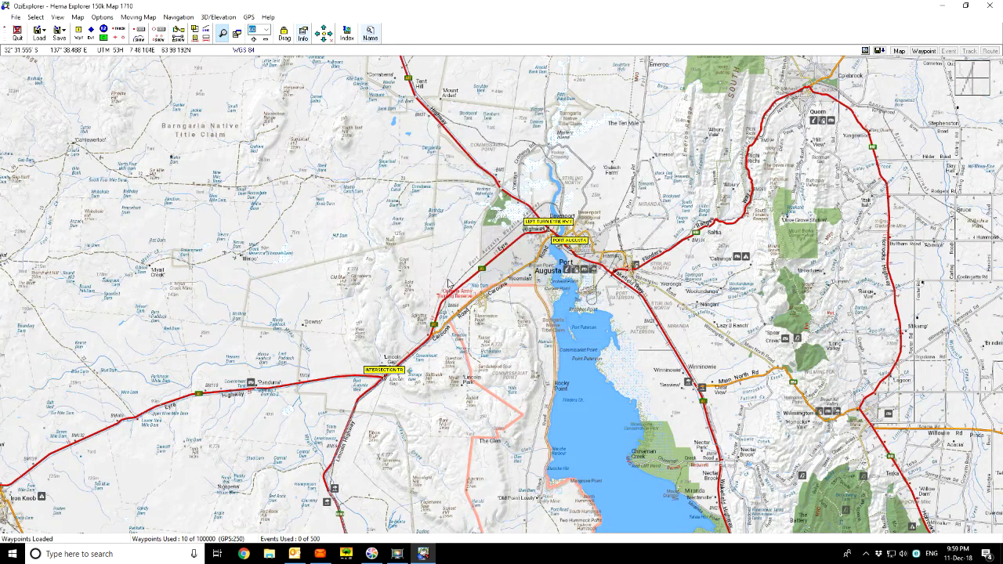
pyautogui.moveTo(521, 307); pyautogui.dragTo(653, 278)
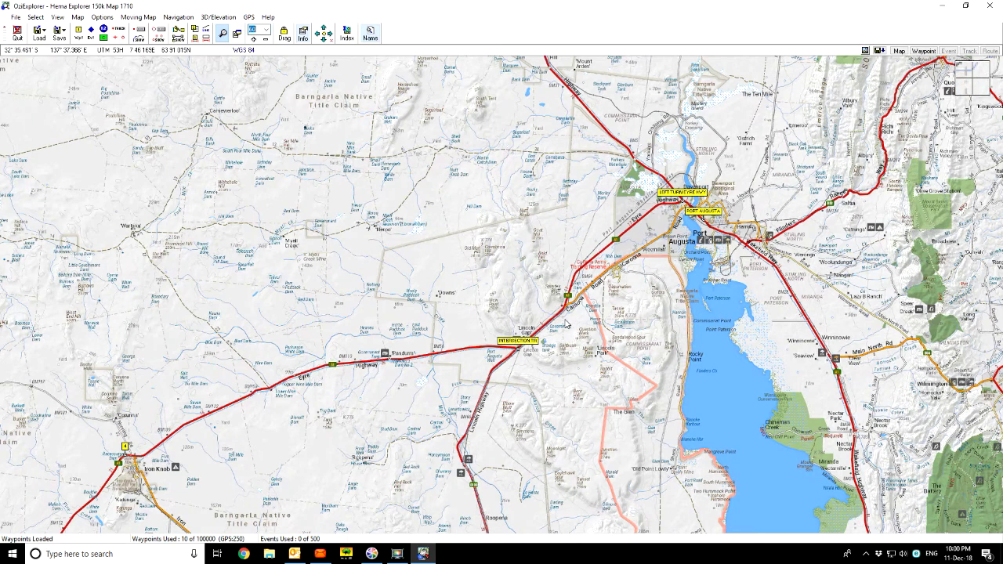
# - Switch to File Explorer and copy the waypoint file Port Aug to Ceduna.wpt from the recent files
pyautogui.click(271, 557)
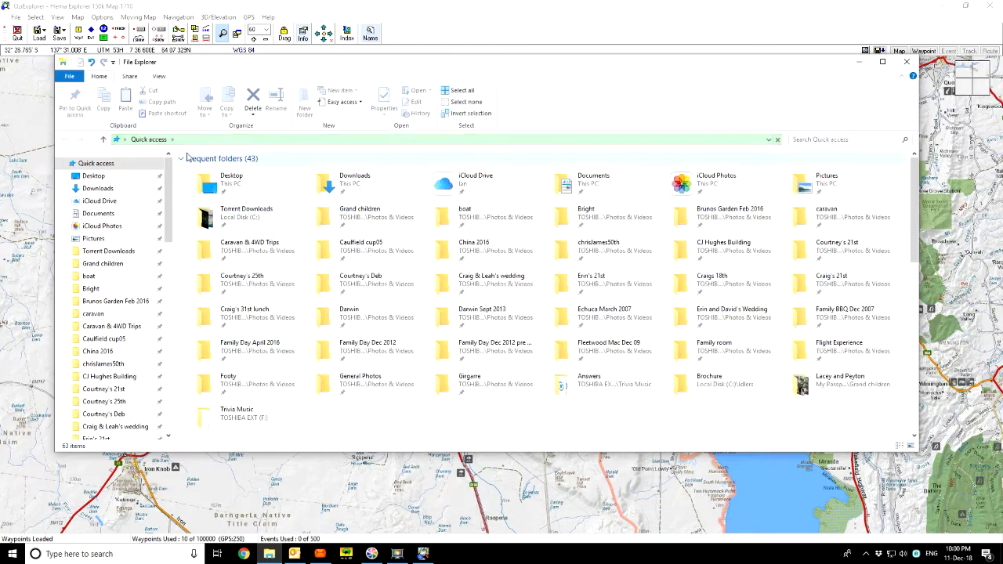
pyautogui.click(181, 160)
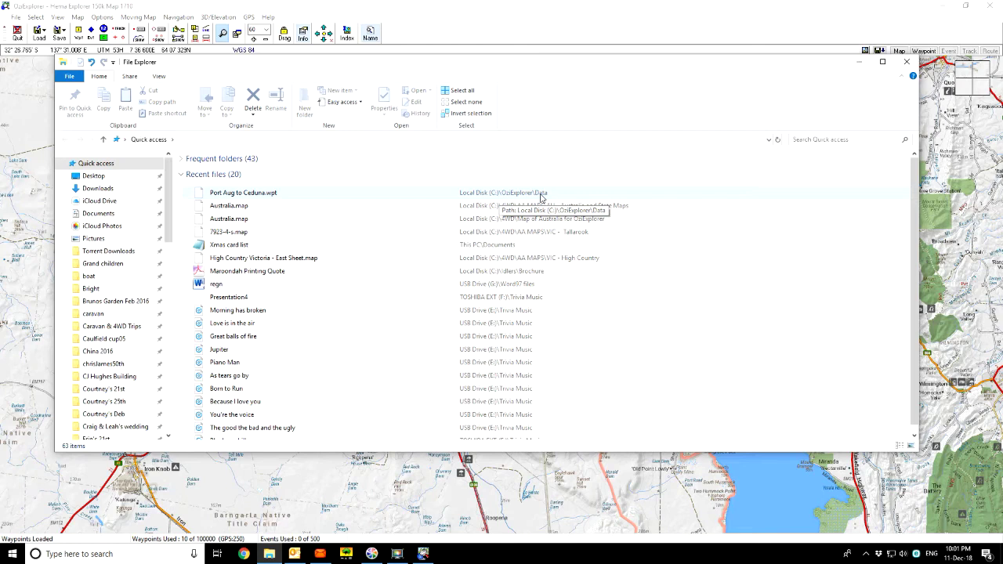
pyautogui.click(276, 196)
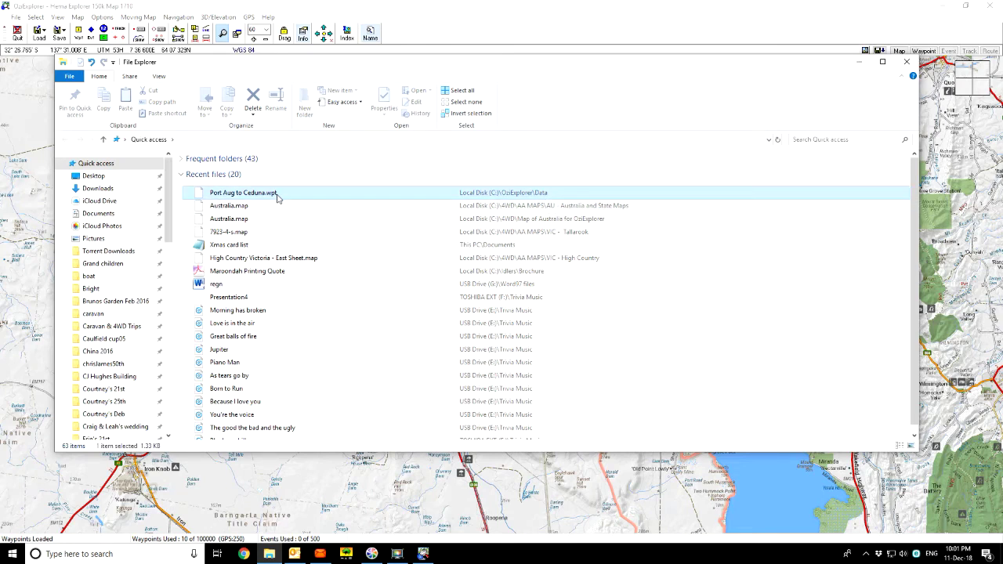
pyautogui.rightClick(277, 196)
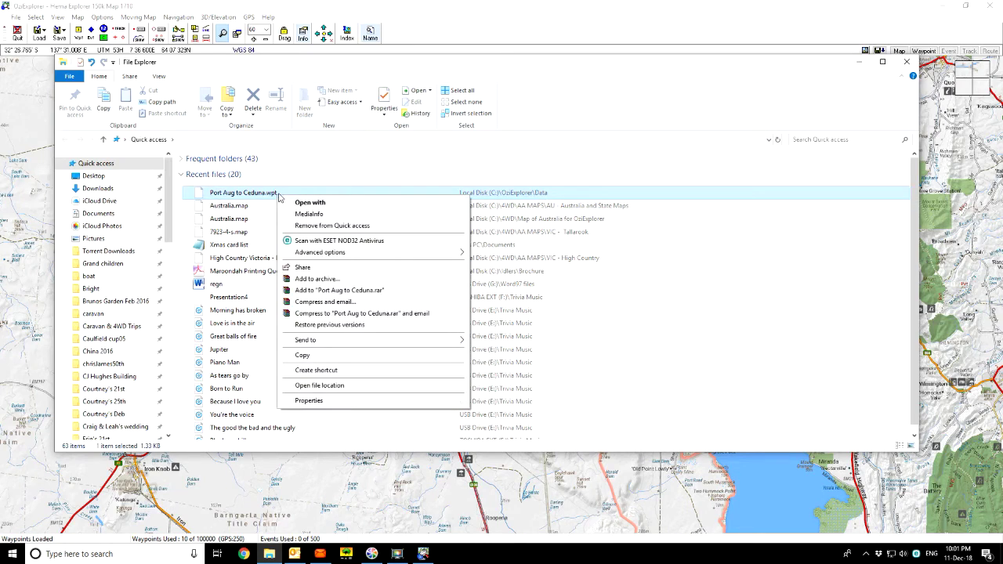
pyautogui.click(303, 354)
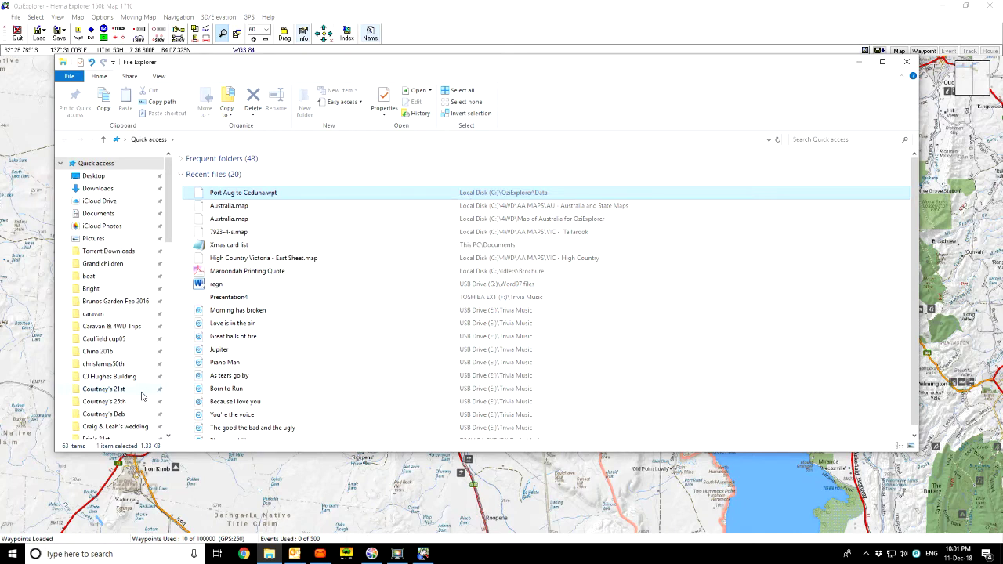
# - Look through the available drives and folders in the folder tree and close File Explorer
pyautogui.moveTo(166, 220); pyautogui.dragTo(176, 384)
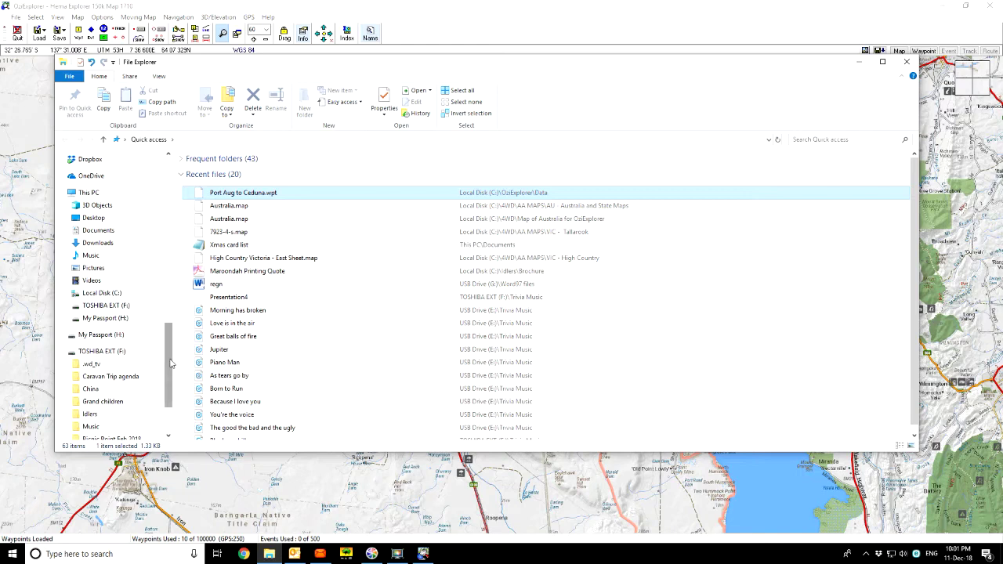
pyautogui.moveTo(171, 365); pyautogui.dragTo(164, 397)
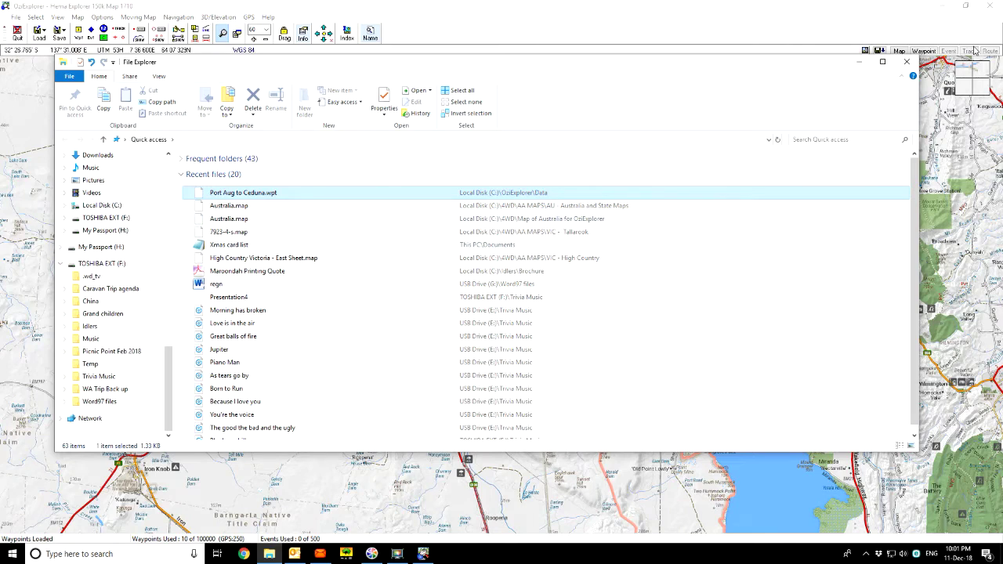
pyautogui.click(907, 64)
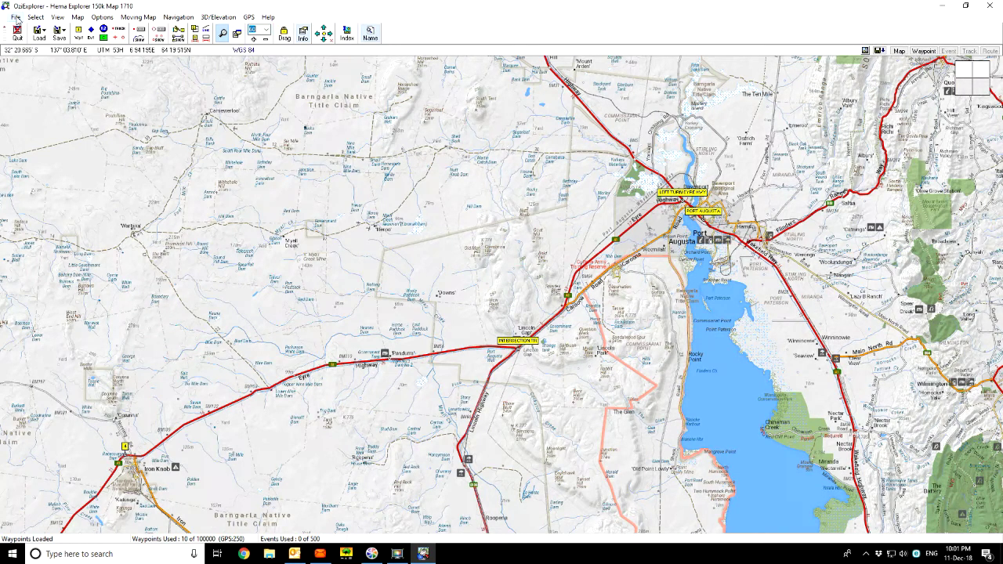
# - Clear all the loaded waypoints from the Hema map and confirm the removal
pyautogui.click(79, 17)
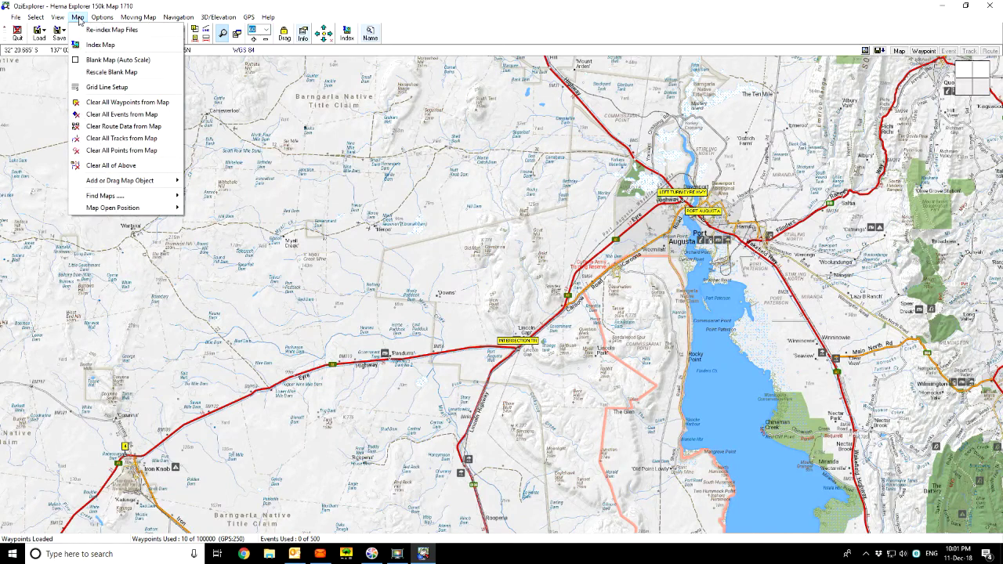
pyautogui.click(112, 103)
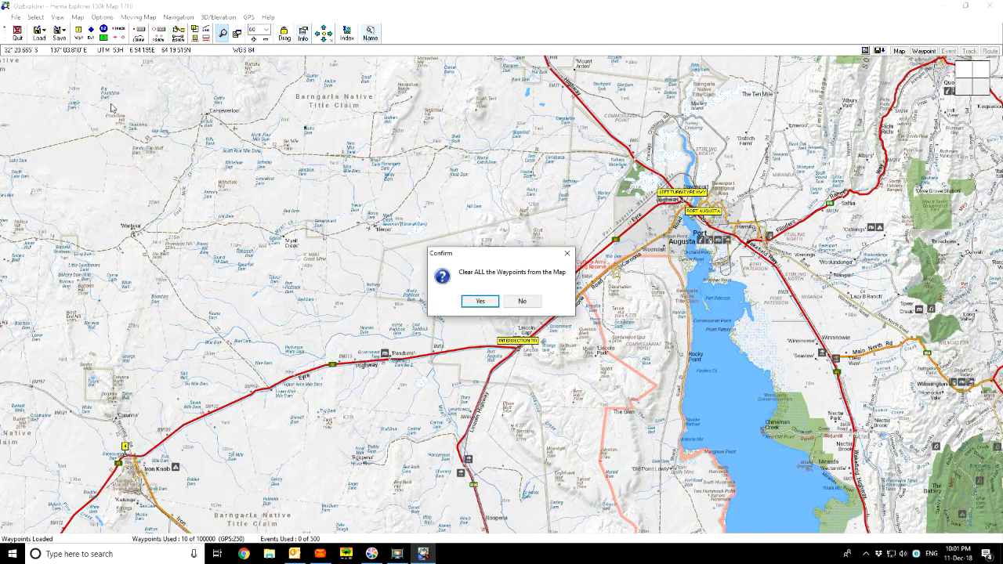
pyautogui.click(482, 304)
# - Bring the Port Augusta area into view and open the Track Control window
pyautogui.moveTo(475, 285); pyautogui.dragTo(352, 295)
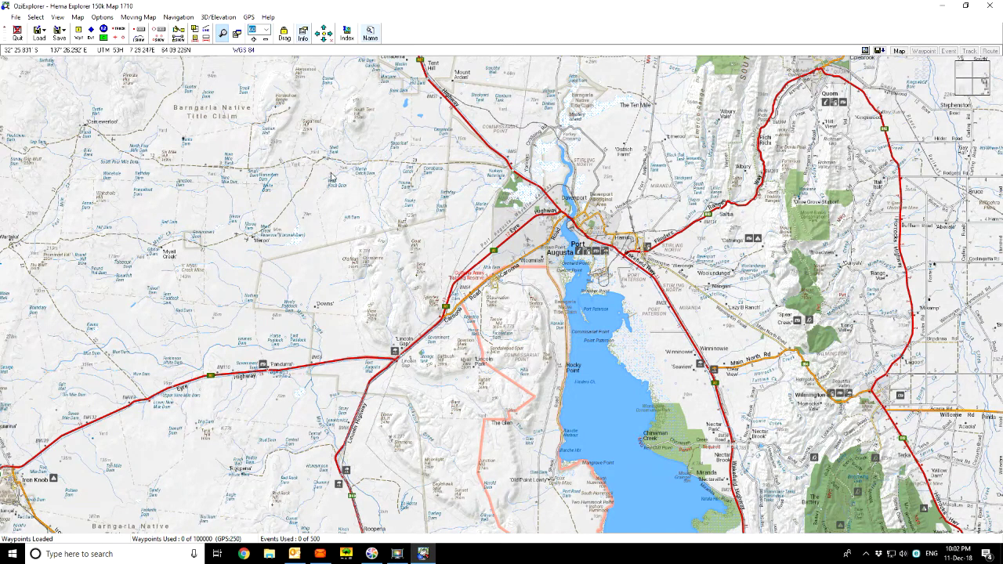
pyautogui.moveTo(407, 273); pyautogui.dragTo(442, 299)
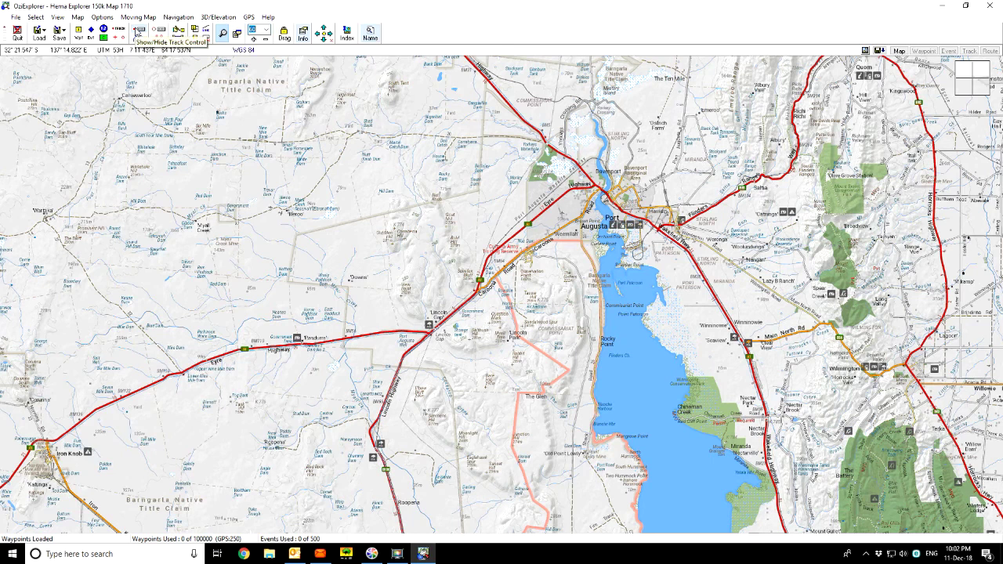
pyautogui.click(139, 31)
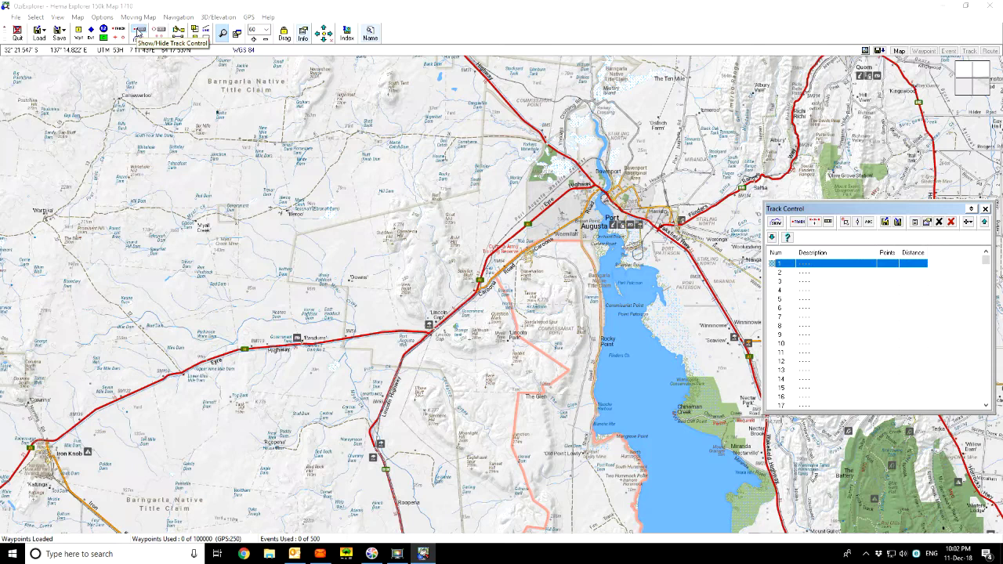
# - Move the Track Control window closer to the middle of the map and hide it
pyautogui.click(138, 31)
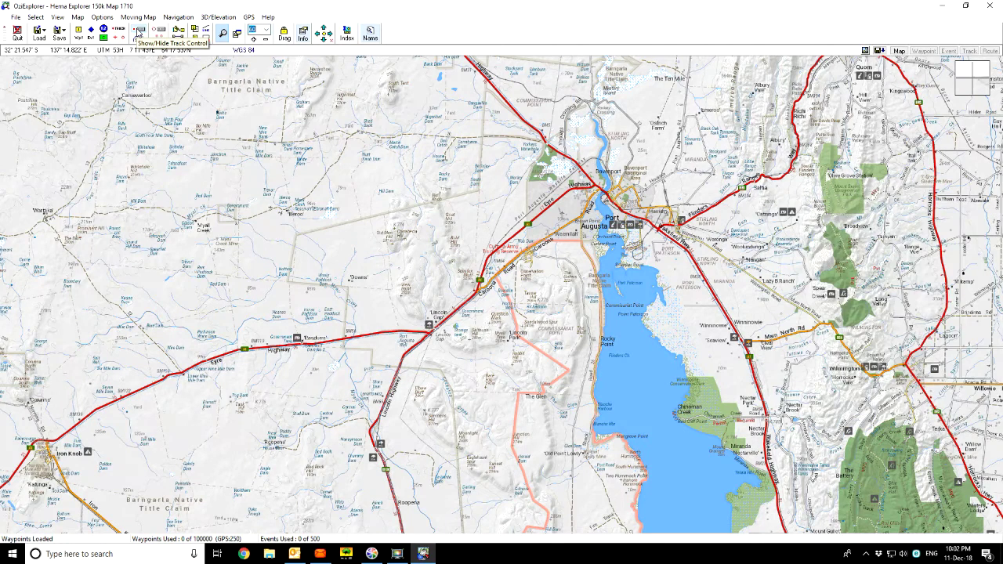
pyautogui.click(140, 32)
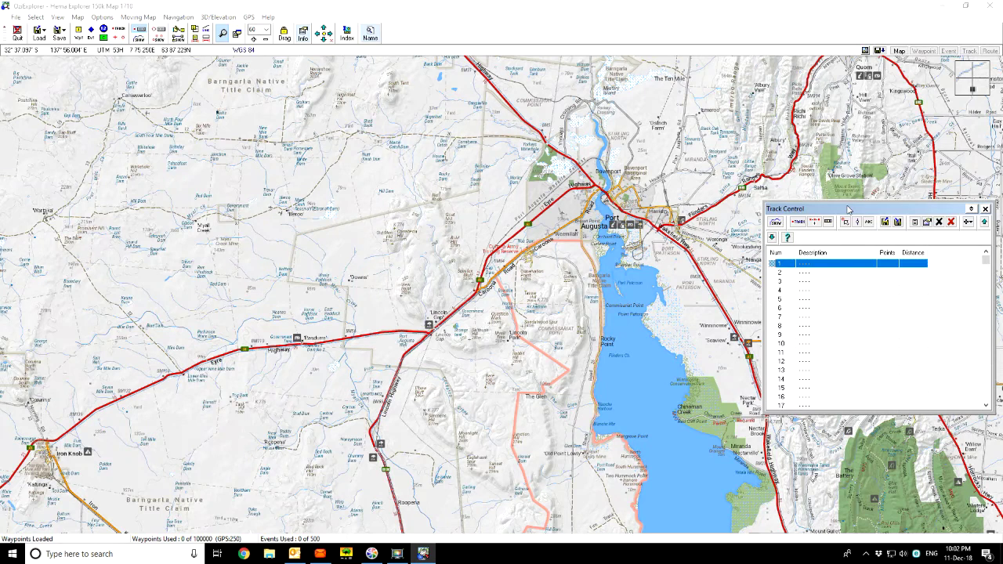
pyautogui.moveTo(847, 209); pyautogui.dragTo(719, 158)
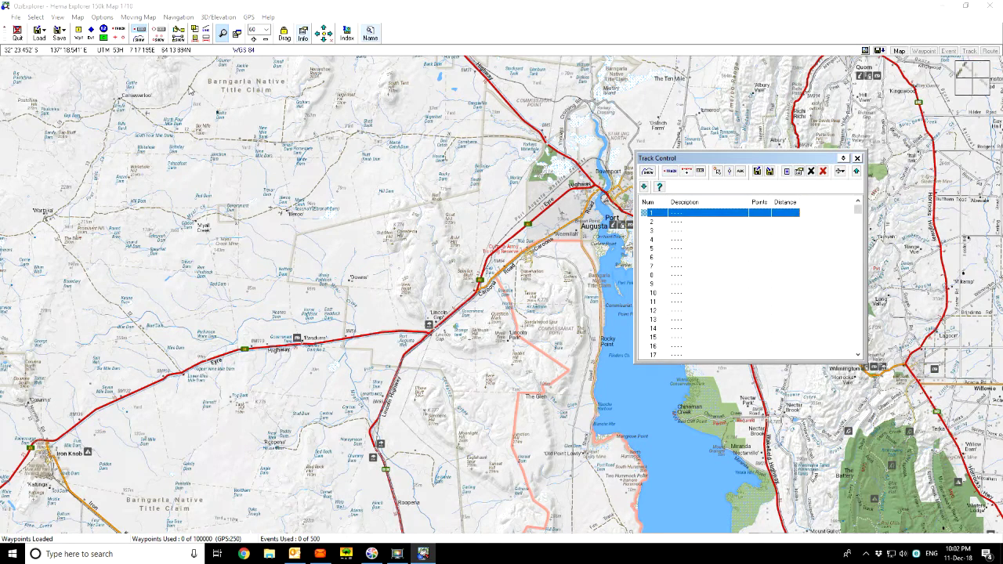
pyautogui.click(140, 32)
# - Start creating track points manually and plot a track along the Eyre Highway from Port Augusta via Lincoln Gap to Iron Knob
pyautogui.click(120, 33)
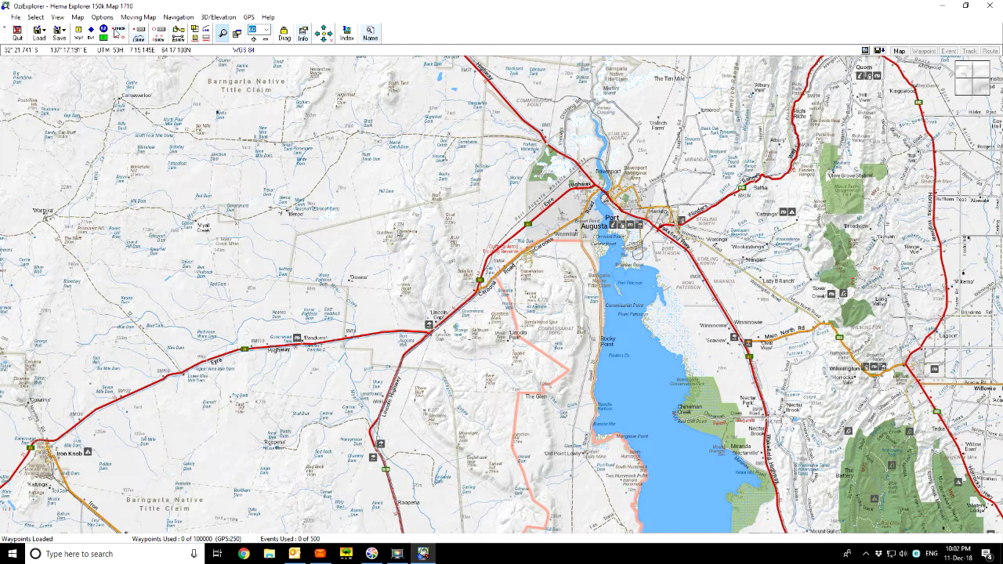
pyautogui.click(120, 32)
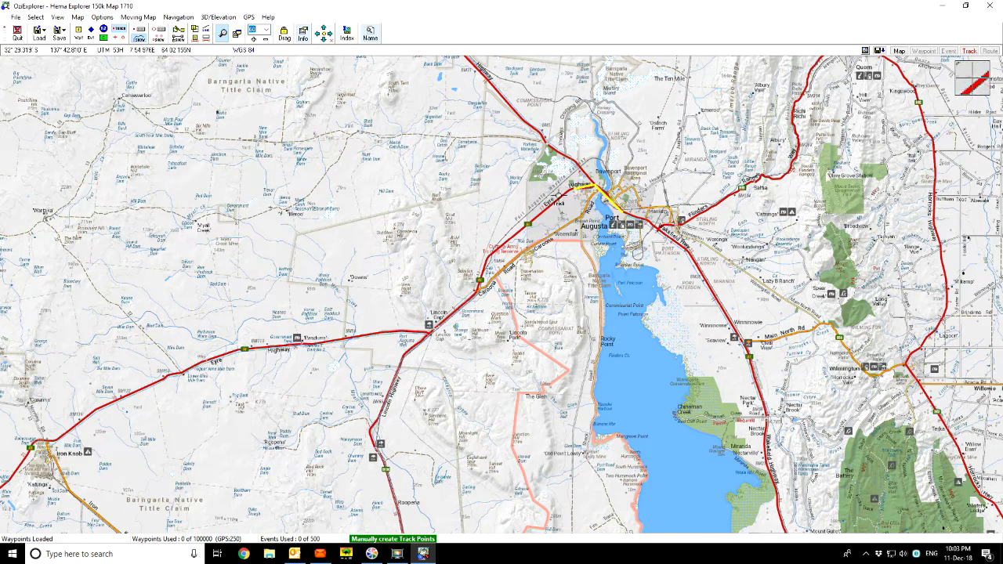
pyautogui.click(487, 260)
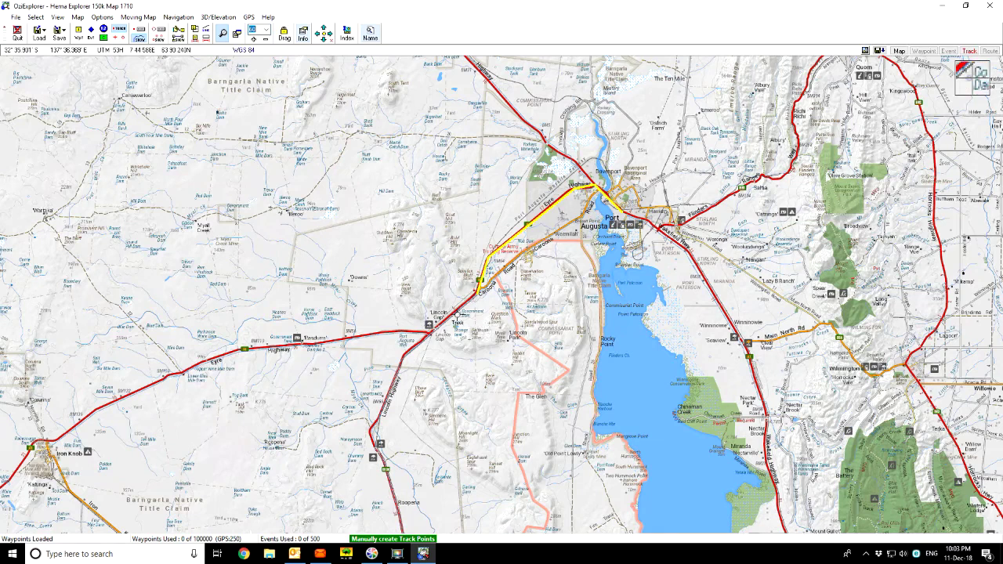
pyautogui.click(430, 332)
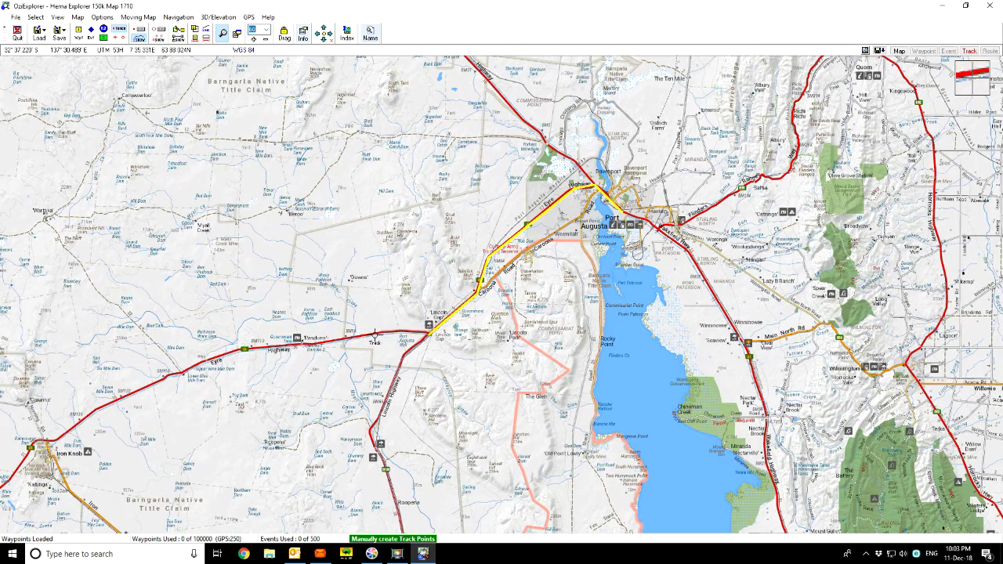
pyautogui.click(383, 333)
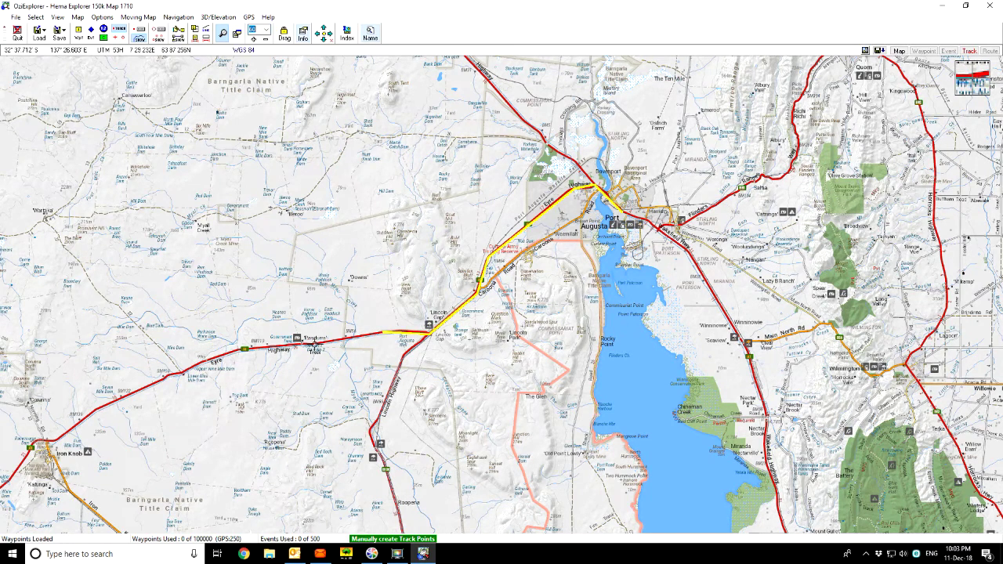
pyautogui.click(311, 342)
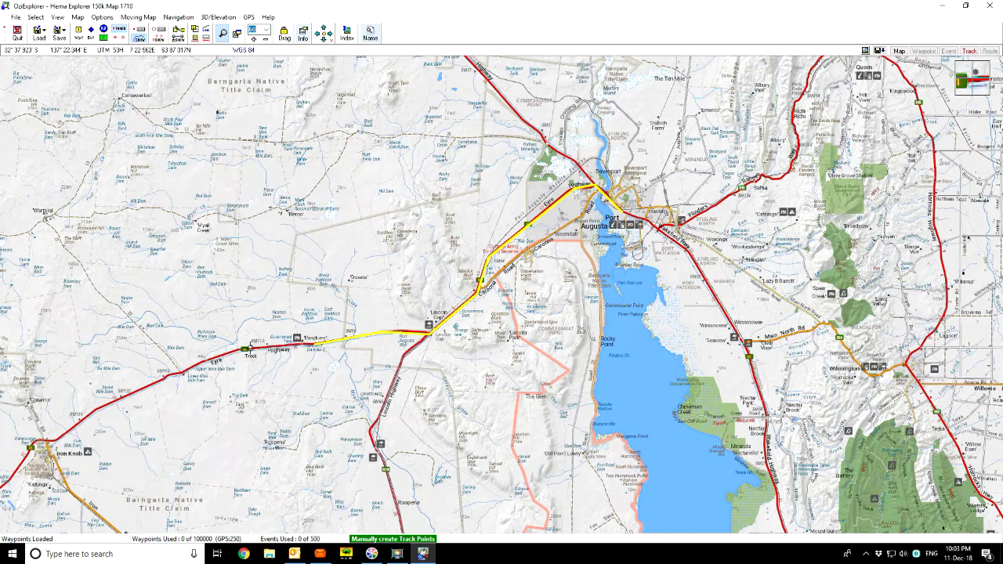
pyautogui.click(245, 347)
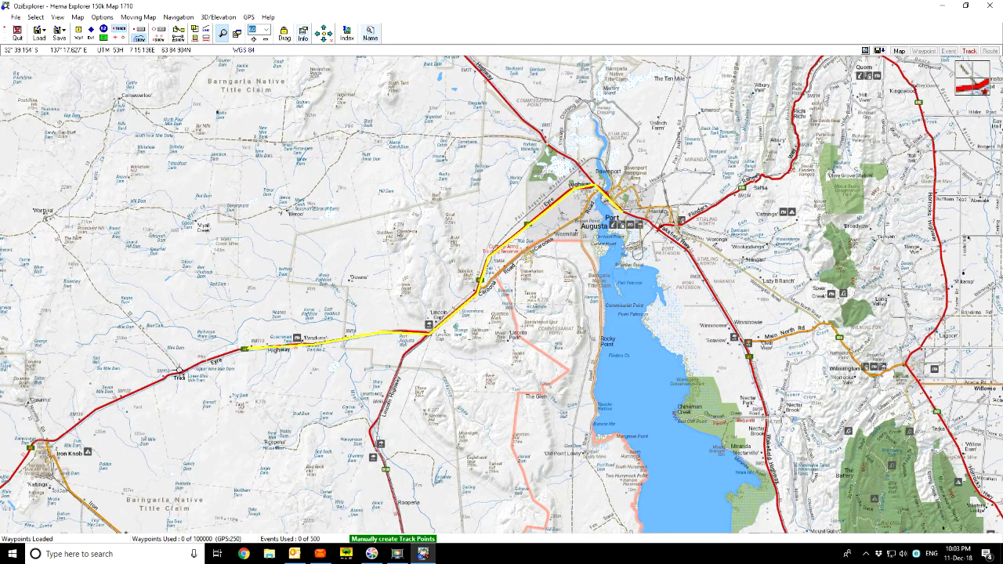
pyautogui.click(185, 373)
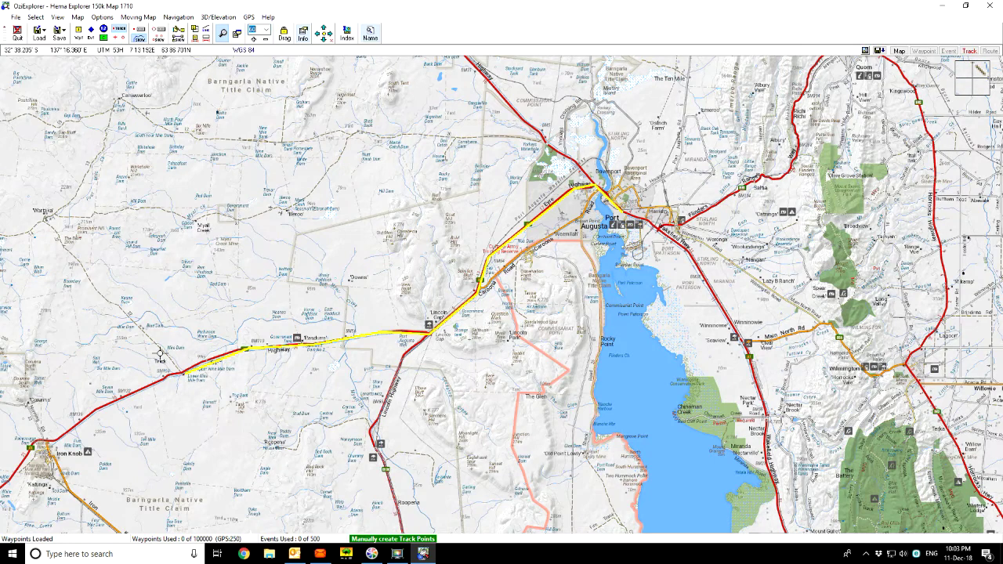
pyautogui.moveTo(160, 354); pyautogui.dragTo(730, 162)
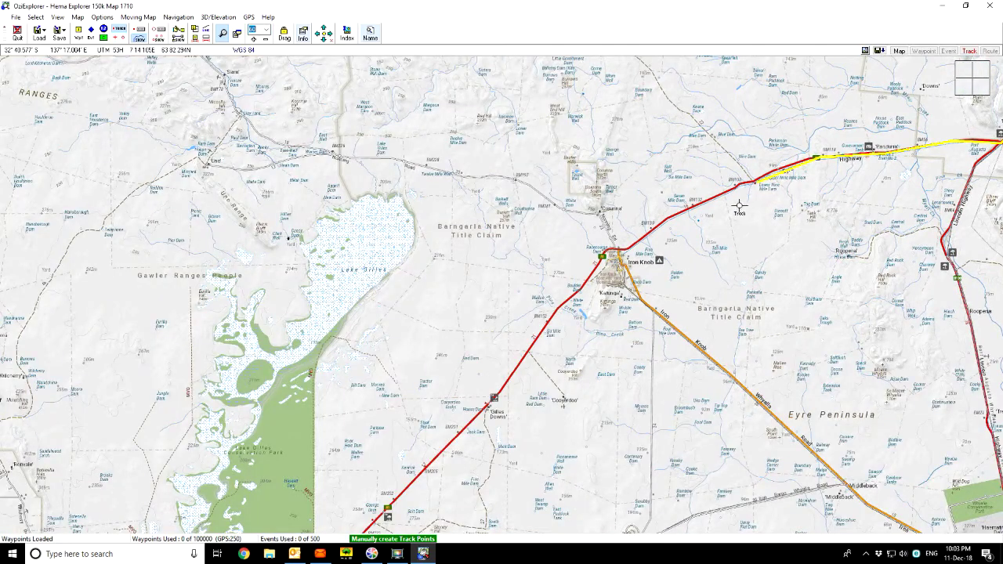
pyautogui.click(631, 249)
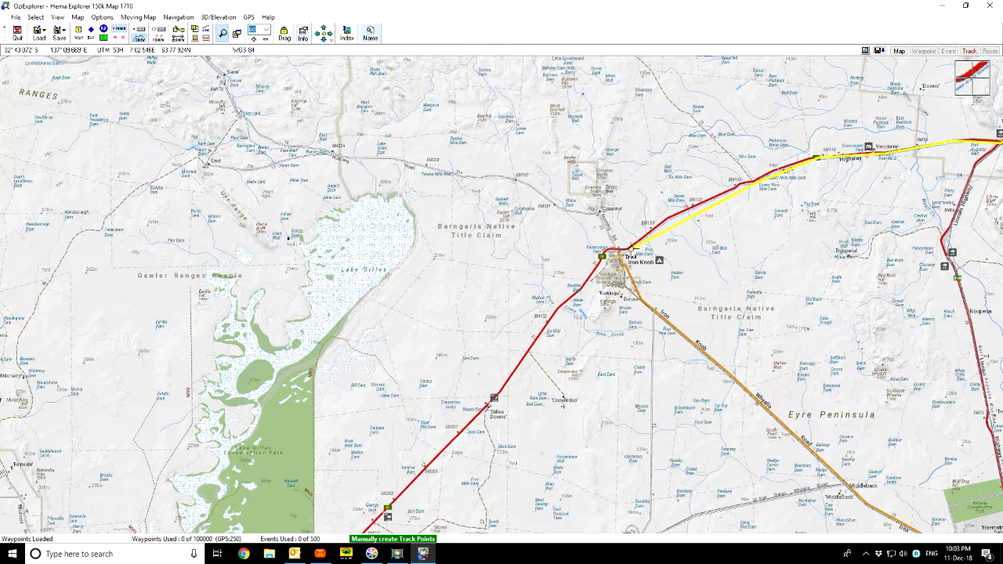
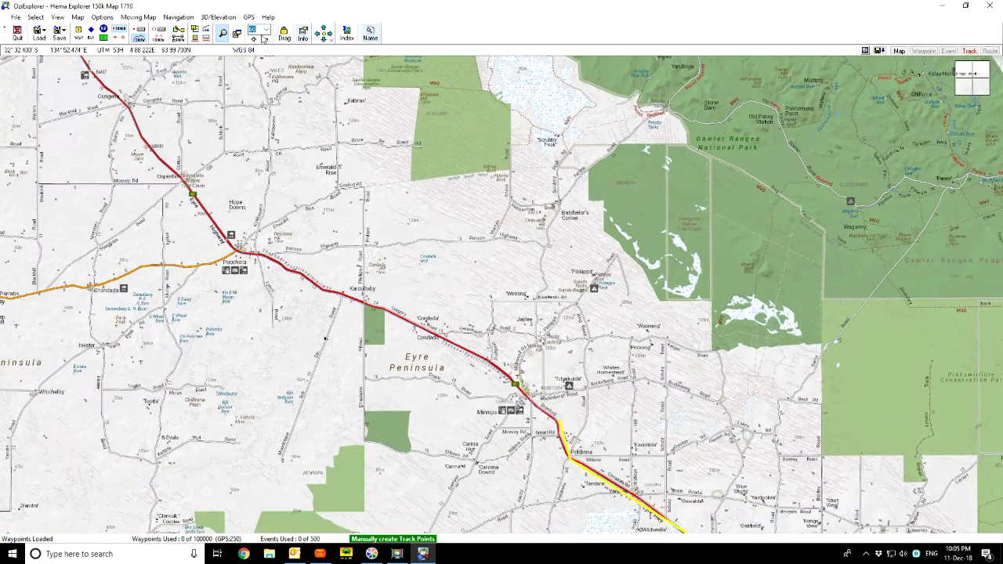
# - Continue the track from Minnipa along the side road north-east to the Pildappa camping area
pyautogui.click(252, 38)
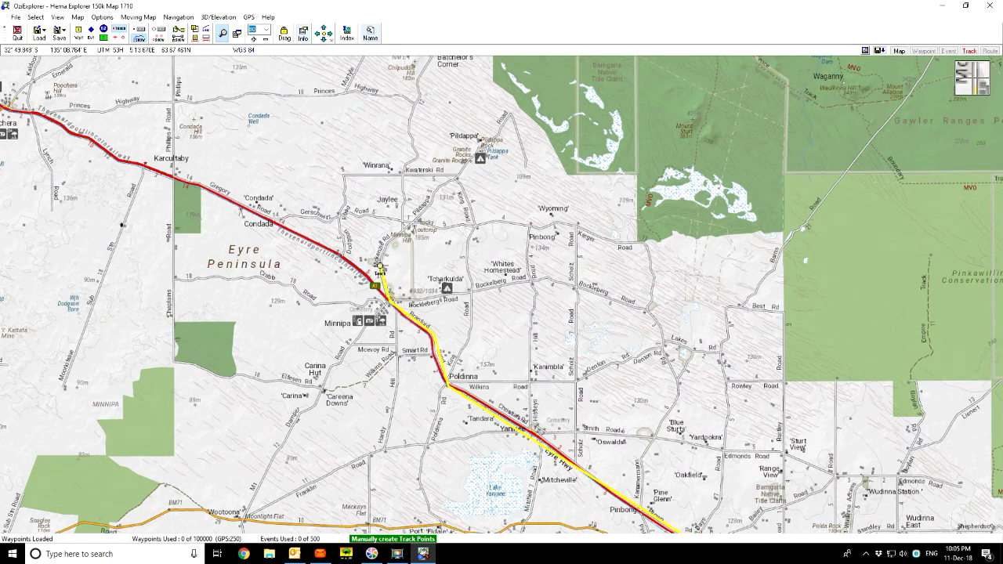
pyautogui.click(392, 240)
pyautogui.click(430, 204)
pyautogui.click(435, 187)
pyautogui.click(456, 180)
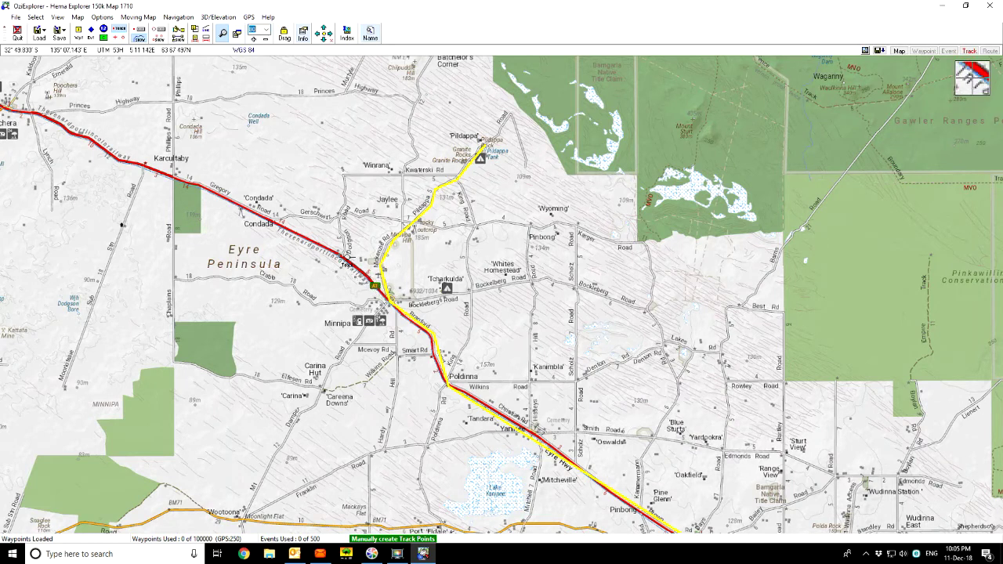
# - Add an off-road track point west of Pildappa near Winrana and stop creating track points manually
pyautogui.click(325, 167)
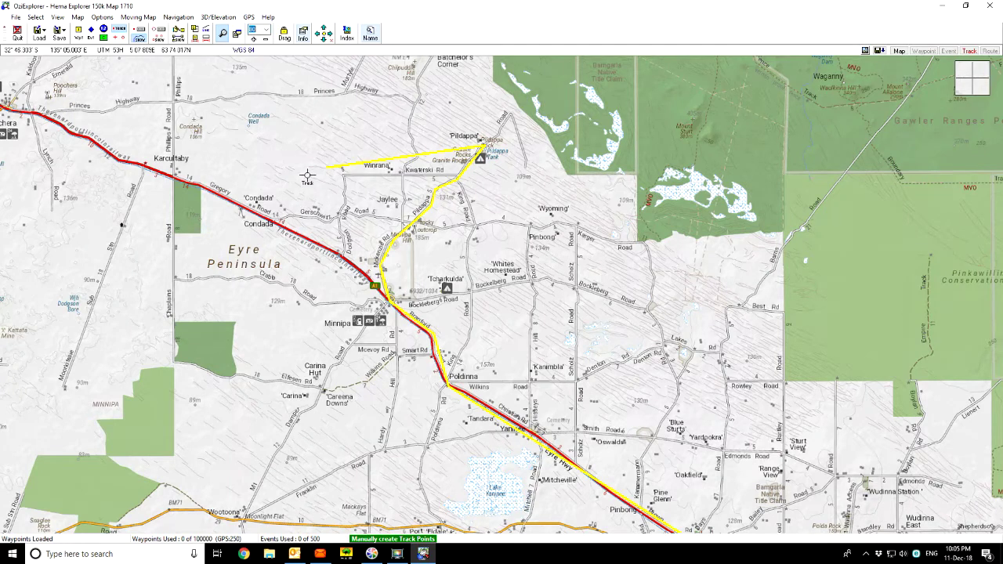
pyautogui.click(120, 32)
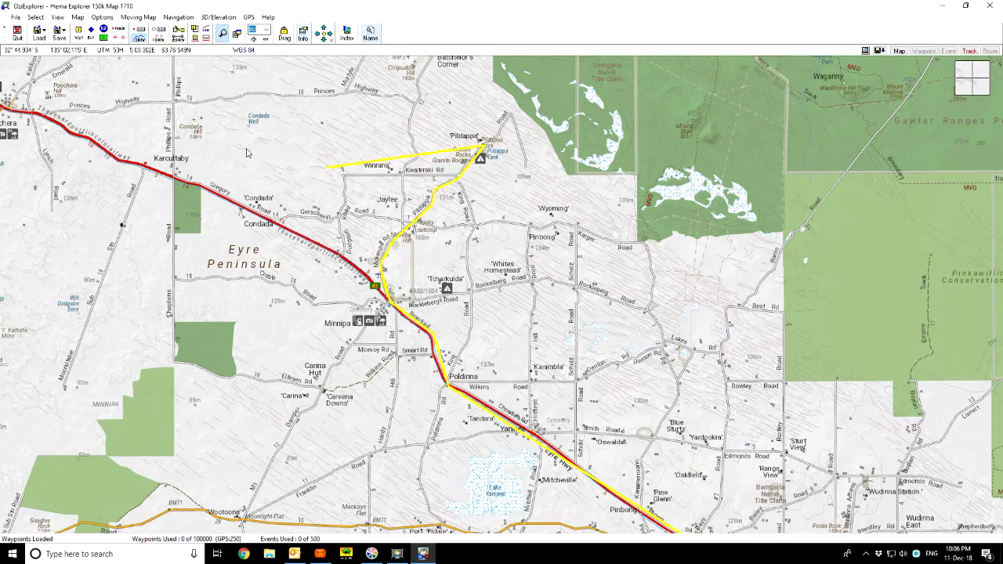
pyautogui.moveTo(187, 291); pyautogui.dragTo(272, 346)
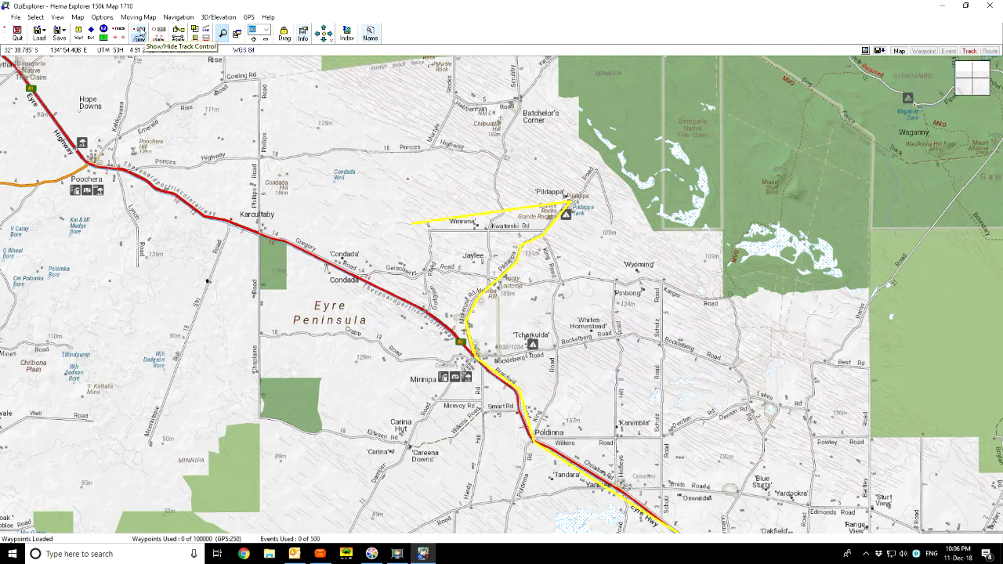
# - Open Track Control and the point list of track 1, and go down to the last points
pyautogui.click(138, 33)
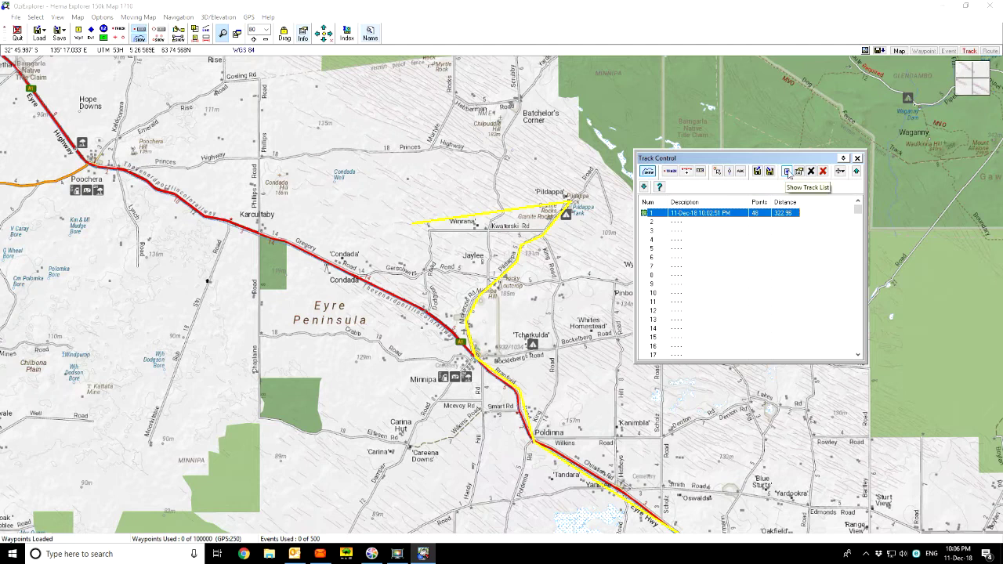
pyautogui.click(786, 174)
pyautogui.moveTo(544, 207); pyautogui.dragTo(455, 118)
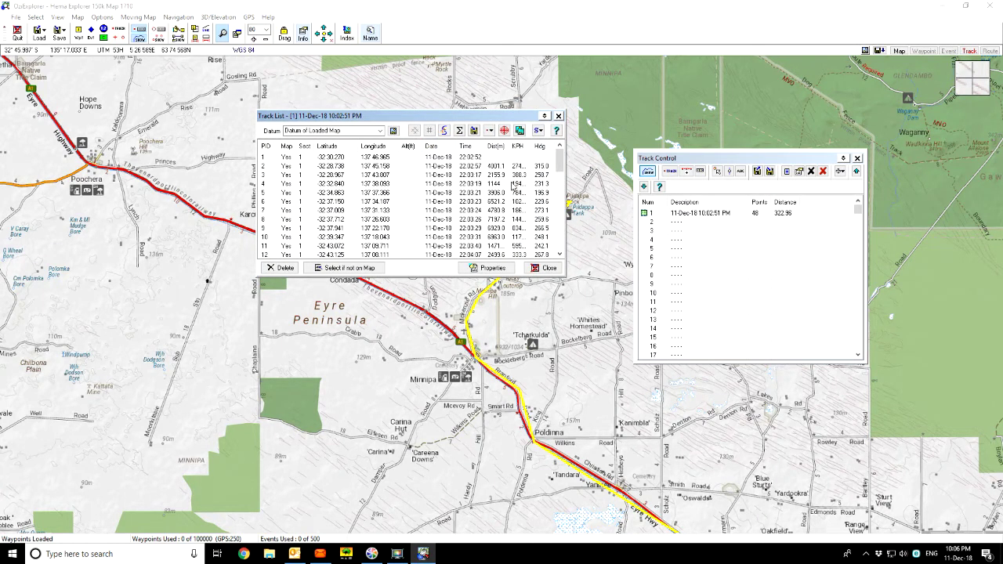
pyautogui.moveTo(560, 160)
pyautogui.mouseDown()
pyautogui.moveTo(559, 224)
pyautogui.moveTo(557, 157)
pyautogui.mouseUp()
pyautogui.moveTo(437, 120); pyautogui.dragTo(469, 102)
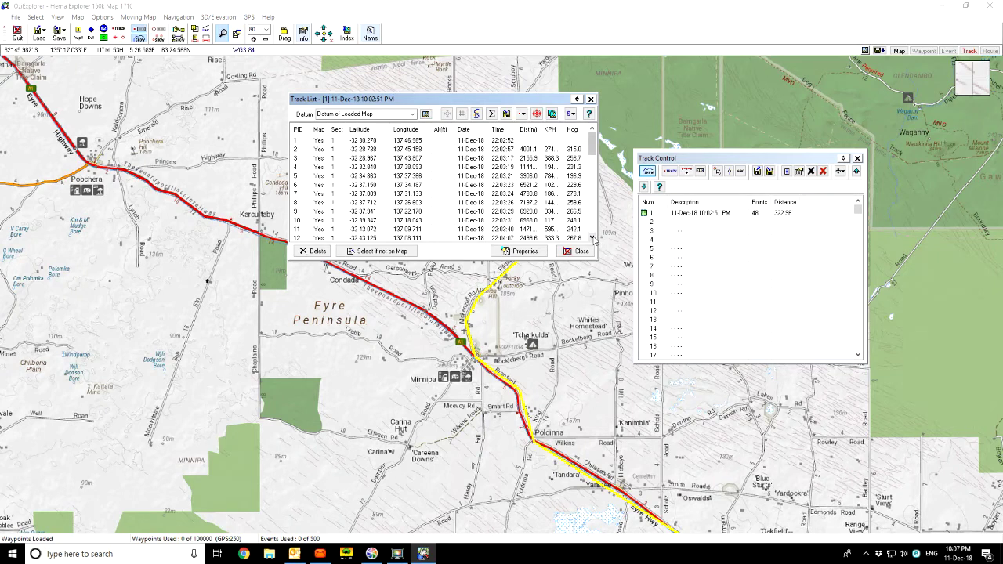
pyautogui.moveTo(591, 146); pyautogui.dragTo(597, 227)
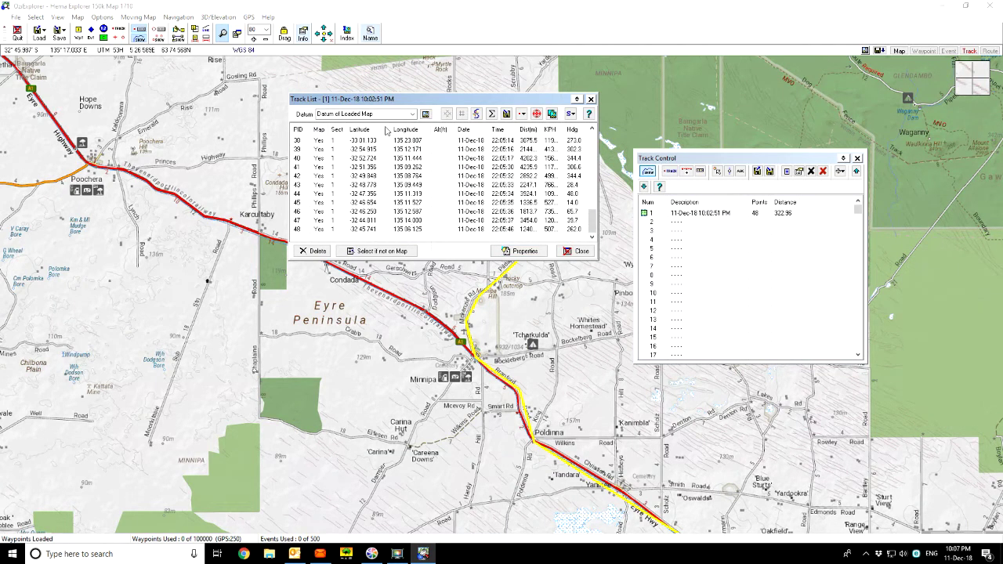
# - Move the track list clear of the track and centre the map on track points 43 and 38 in turn, ending on 43
pyautogui.moveTo(408, 103); pyautogui.dragTo(222, 194)
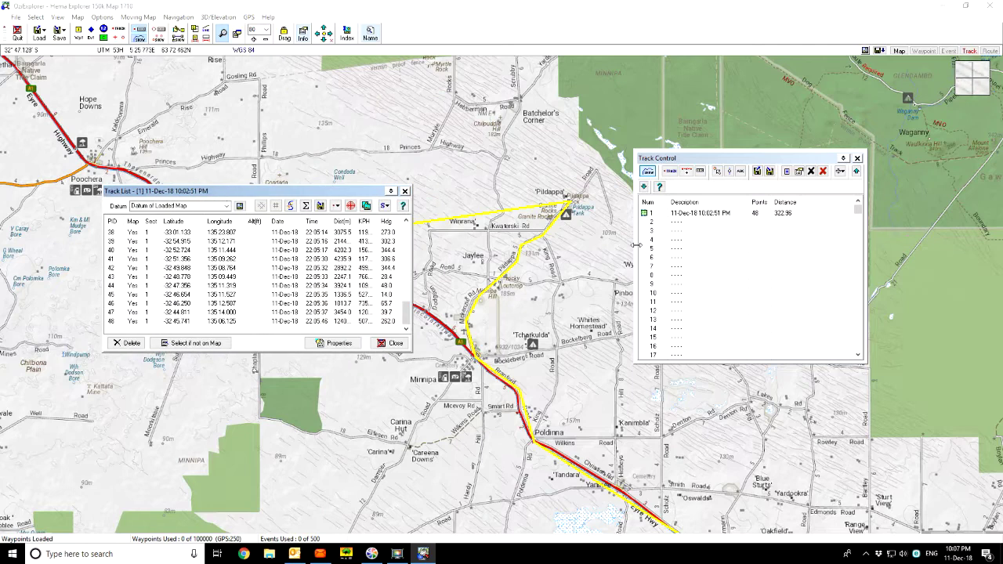
pyautogui.click(131, 278)
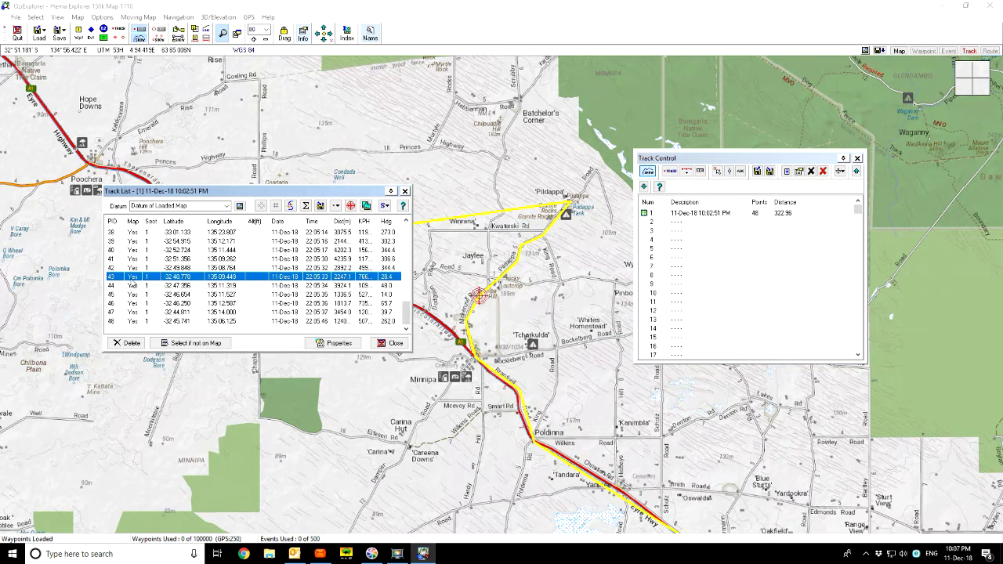
pyautogui.click(350, 206)
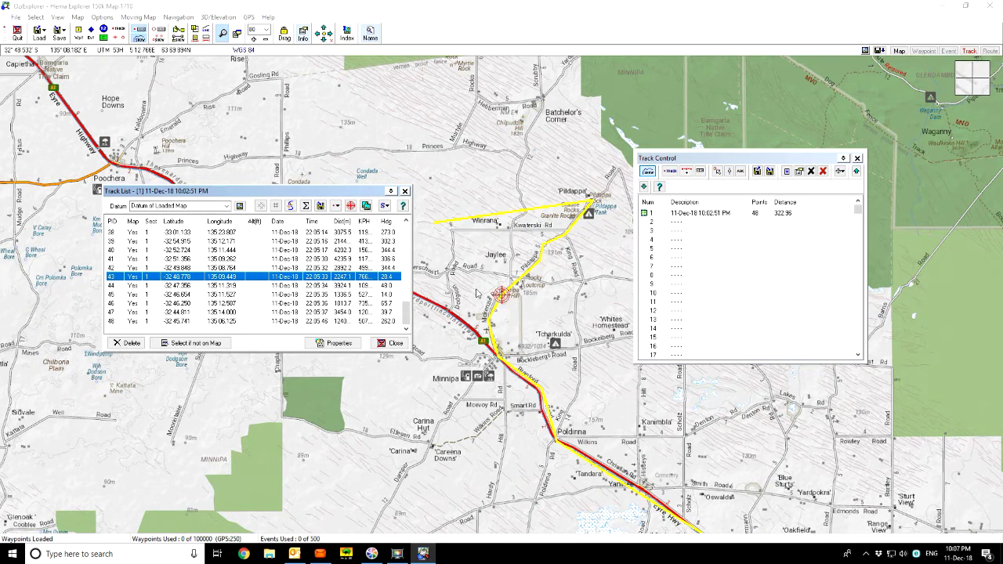
pyautogui.click(175, 233)
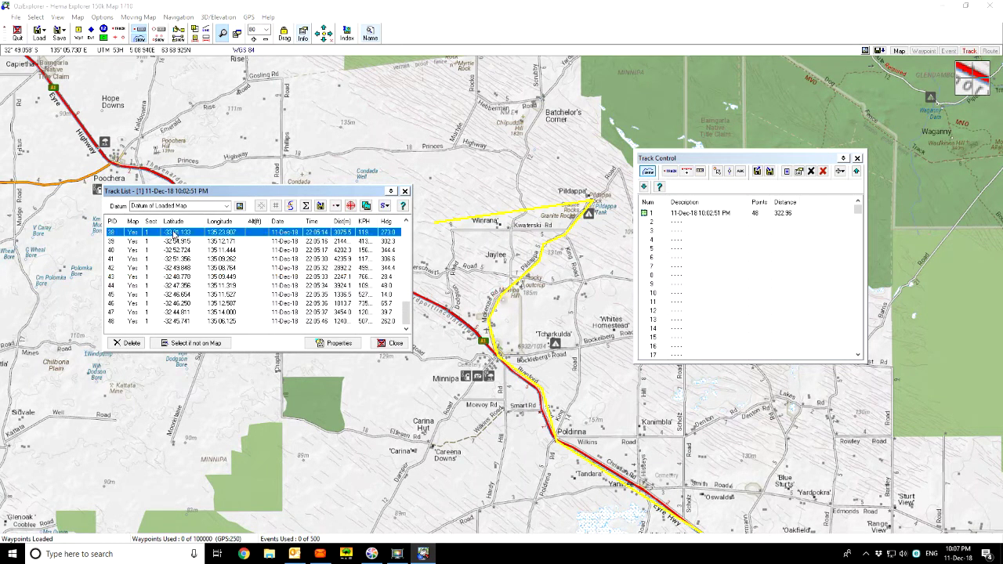
pyautogui.click(350, 206)
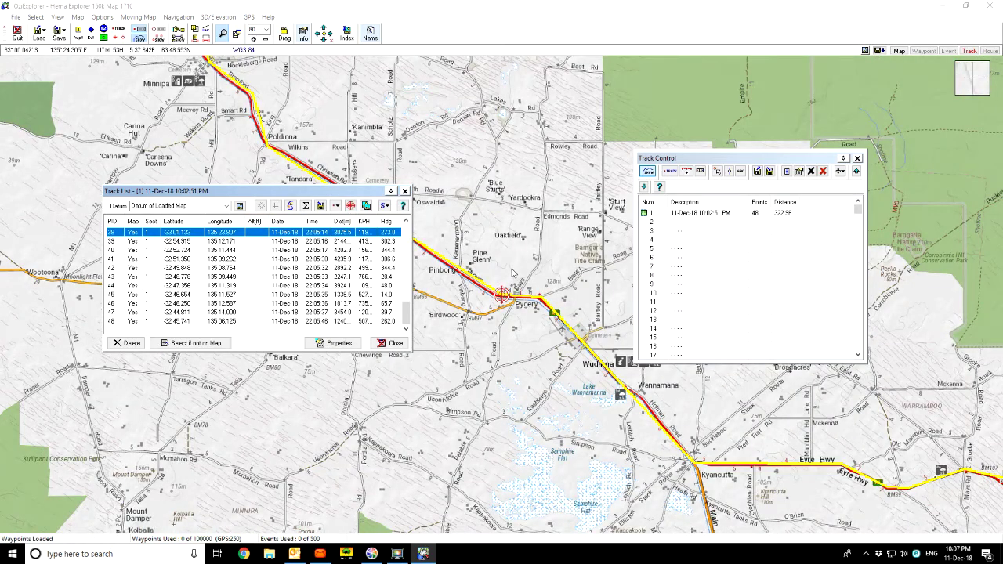
pyautogui.click(182, 276)
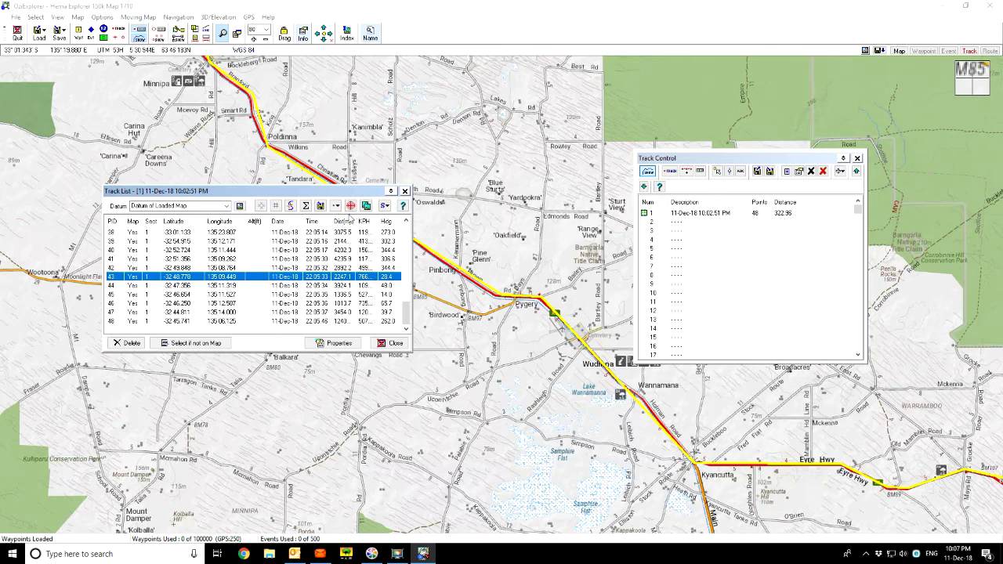
pyautogui.click(351, 206)
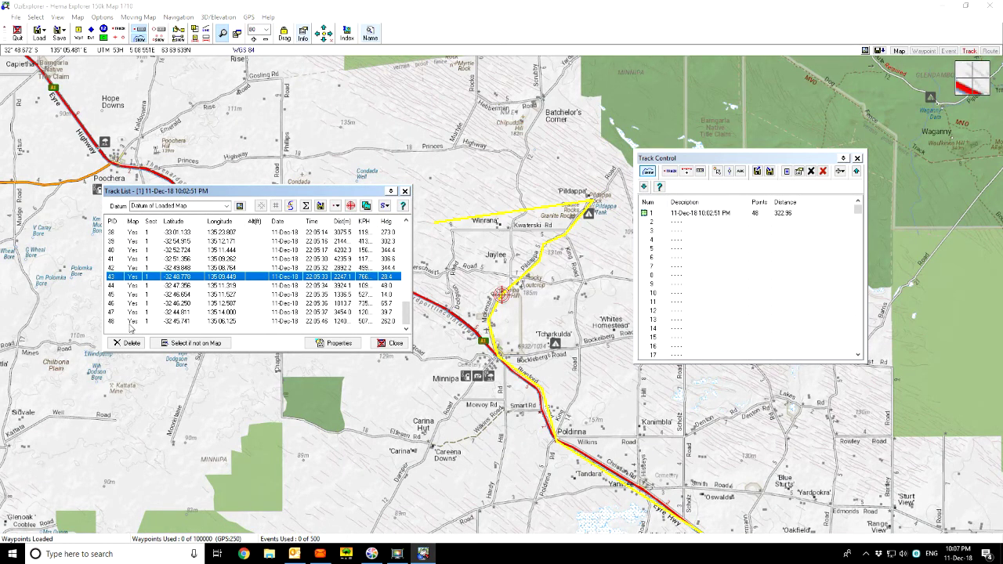
# - Delete the off-road track point 48 west of Pildappa and close the track list and Track Control
pyautogui.click(182, 321)
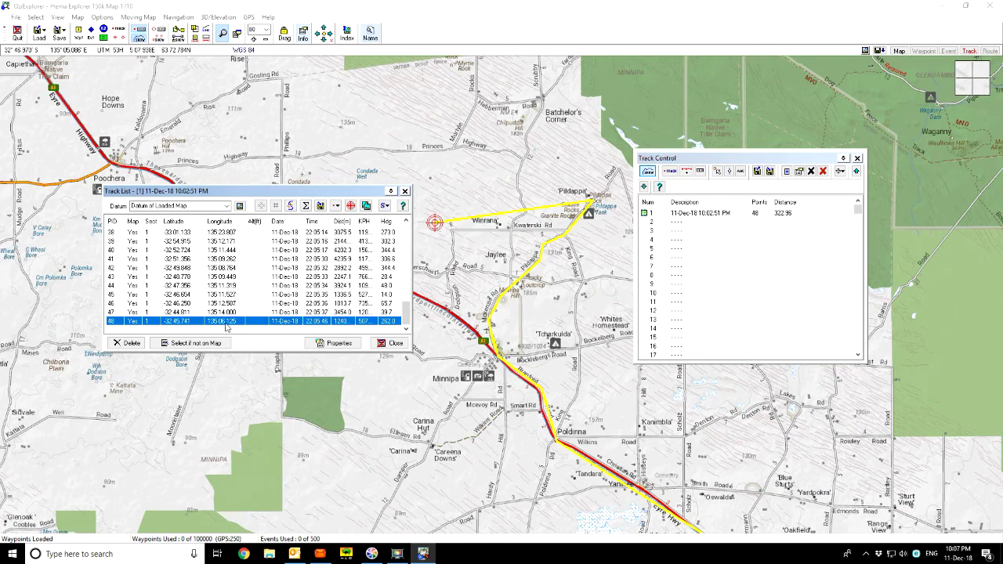
pyautogui.click(127, 345)
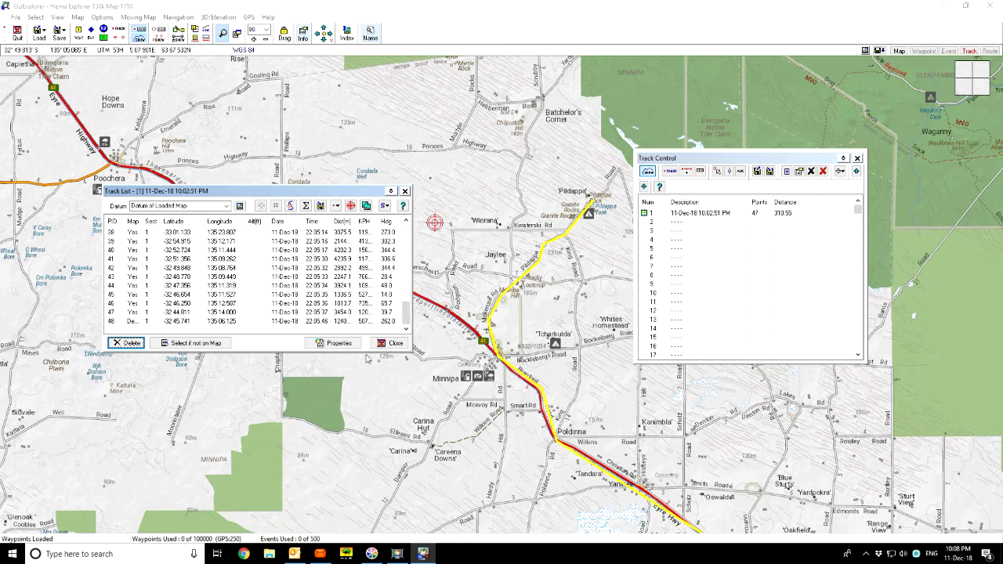
pyautogui.click(395, 344)
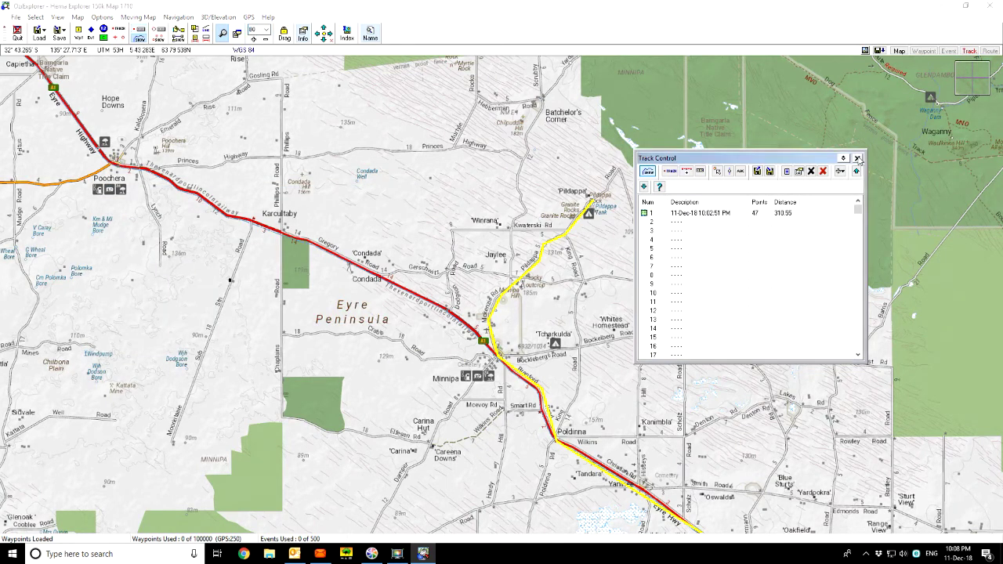
pyautogui.click(857, 158)
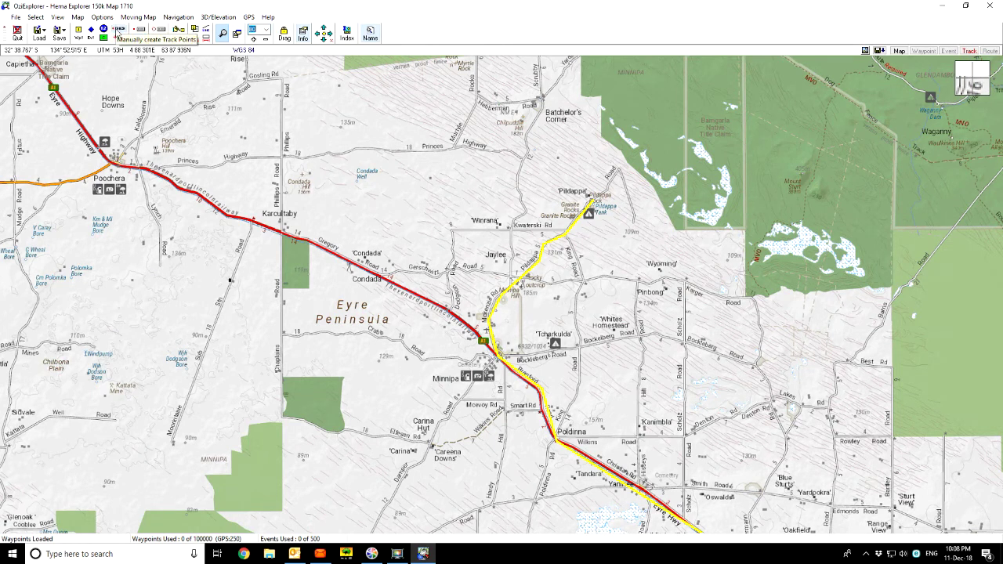
# - Resume creating track points manually and trace the route from Pildappa back to Minnipa and along the Eyre Highway to Poochera
pyautogui.click(117, 31)
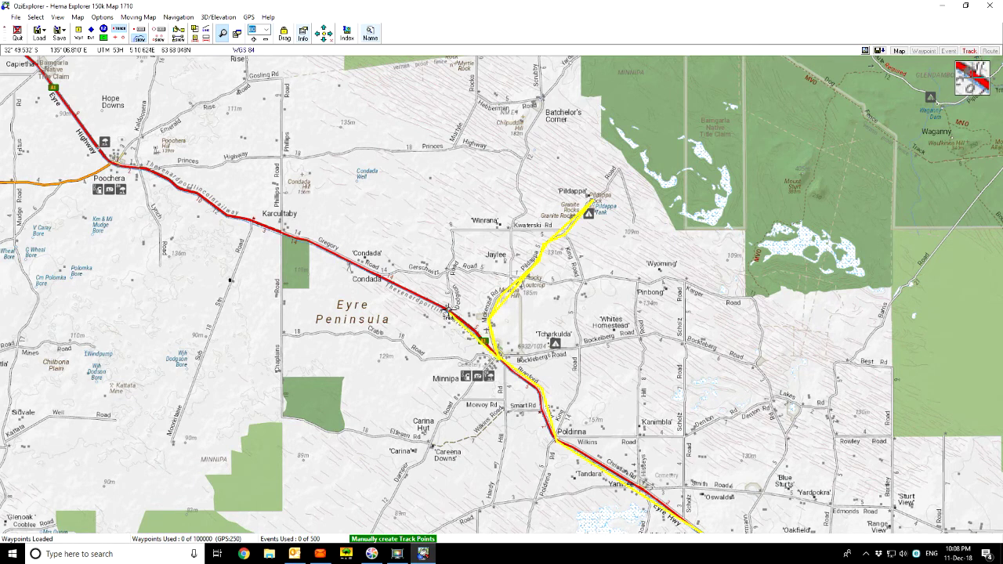
pyautogui.click(378, 276)
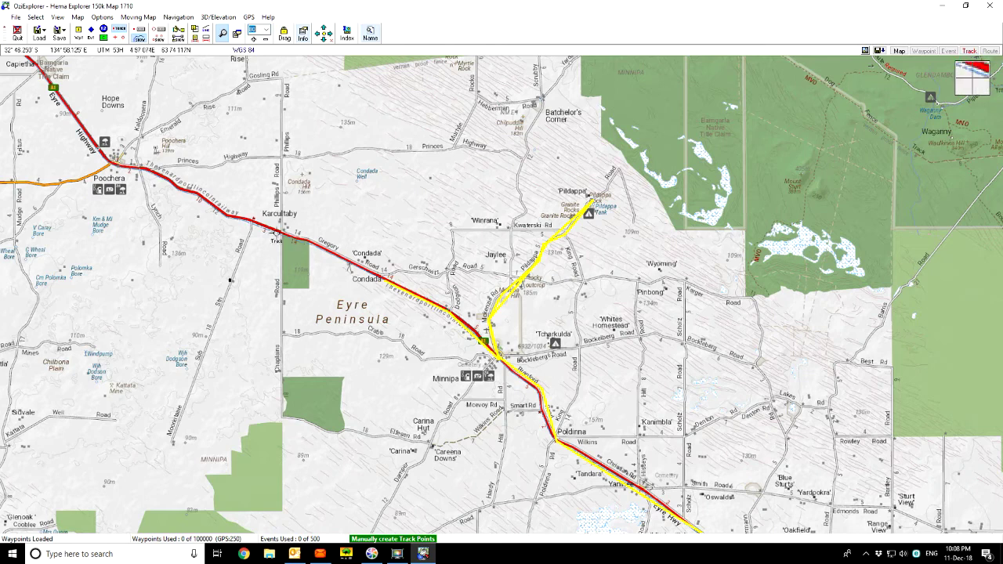
pyautogui.click(279, 228)
pyautogui.click(112, 166)
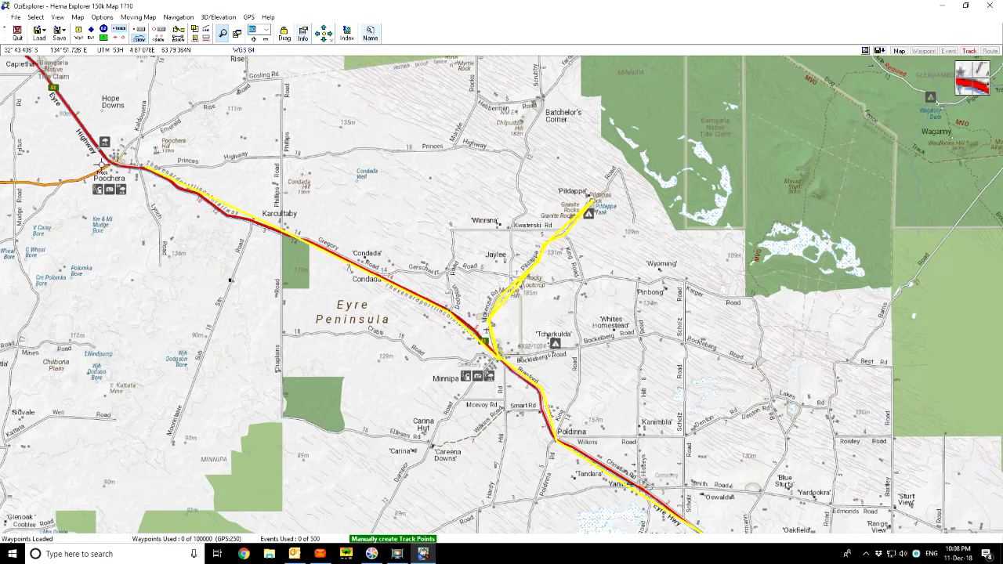
# - Continue the track along the Eyre Highway from Poochera through Cungena, Yantanabie and Wirrulla towards Koolma
pyautogui.moveTo(97, 195); pyautogui.dragTo(747, 496)
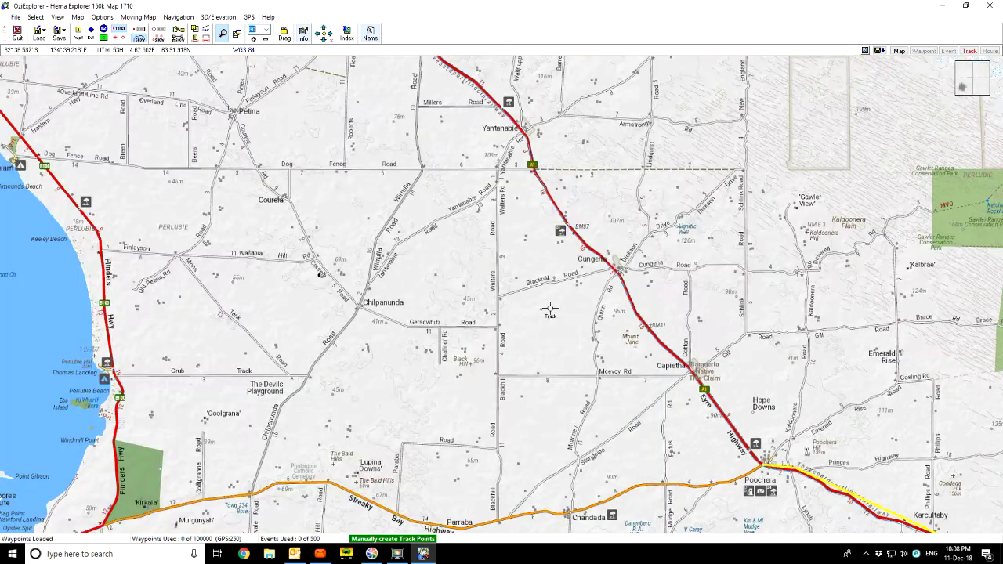
pyautogui.click(618, 269)
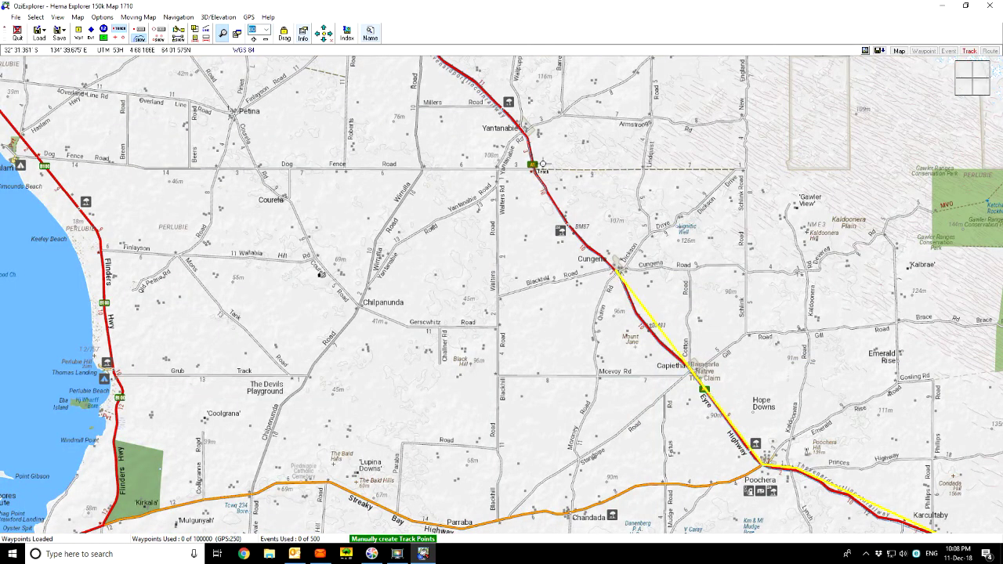
pyautogui.click(526, 141)
pyautogui.moveTo(362, 119); pyautogui.dragTo(662, 557)
pyautogui.click(653, 463)
pyautogui.click(495, 471)
pyautogui.click(430, 432)
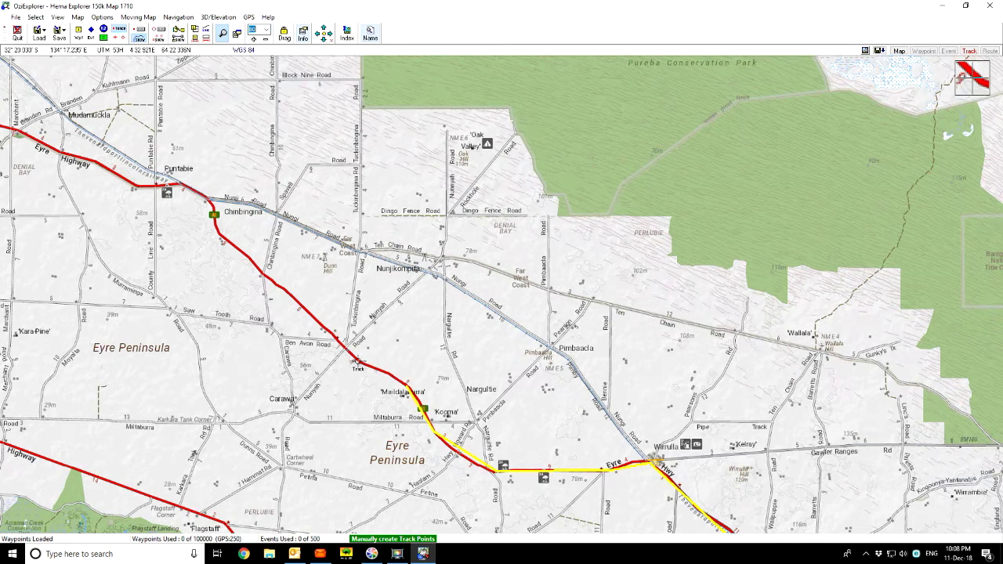
# - Add track points along the Eyre Highway past Chinbingina to the bend at Puntabie
pyautogui.click(357, 362)
pyautogui.click(222, 235)
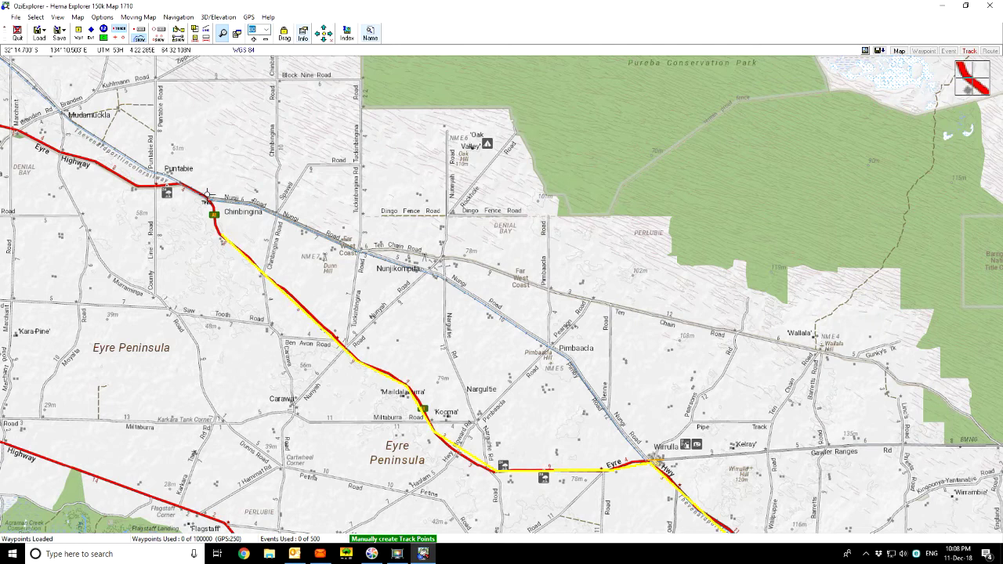
pyautogui.click(207, 197)
pyautogui.click(181, 185)
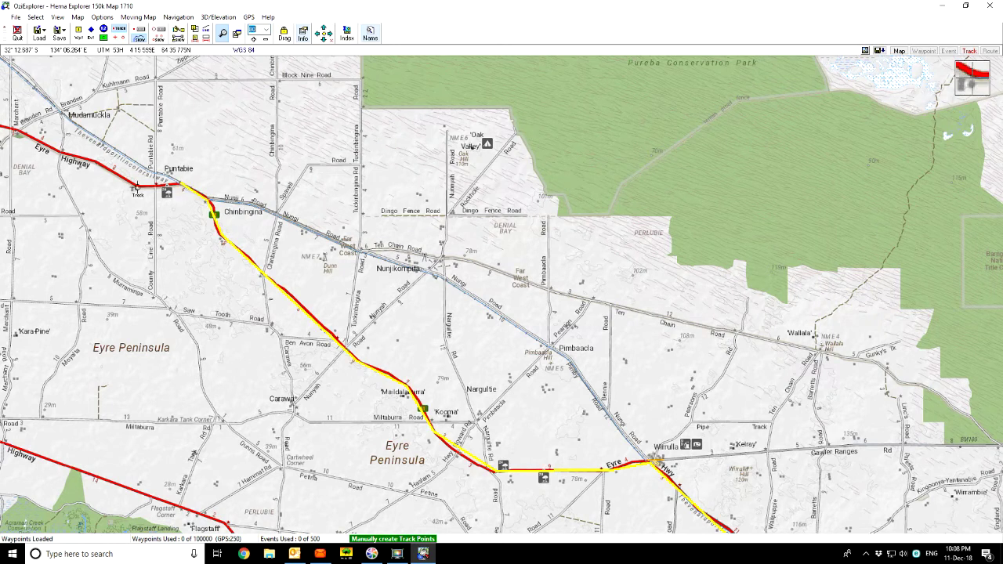
# - Extend the track from Puntabie through Merghiny to Ceduna and stop creating track points manually
pyautogui.moveTo(130, 196); pyautogui.dragTo(775, 558)
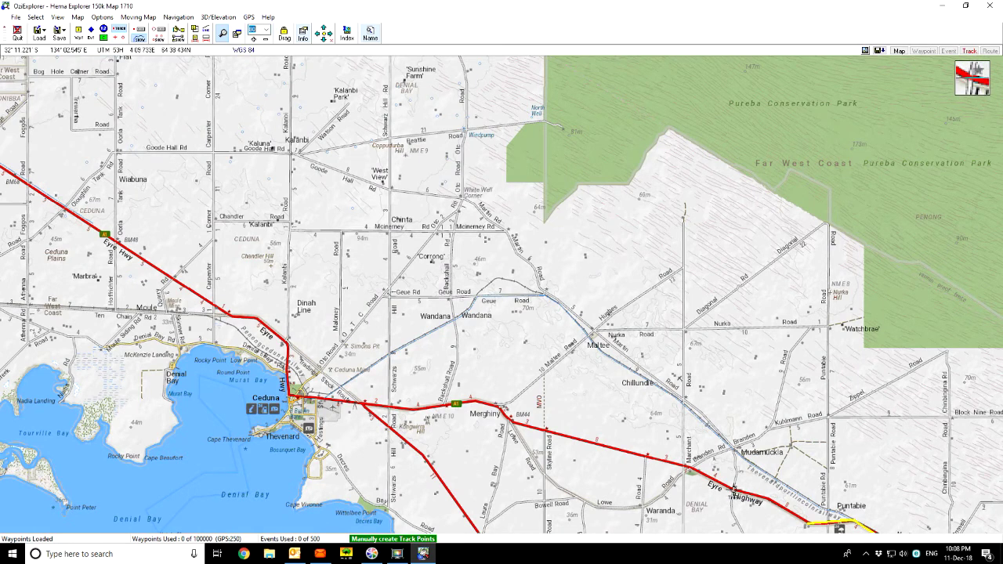
pyautogui.click(511, 421)
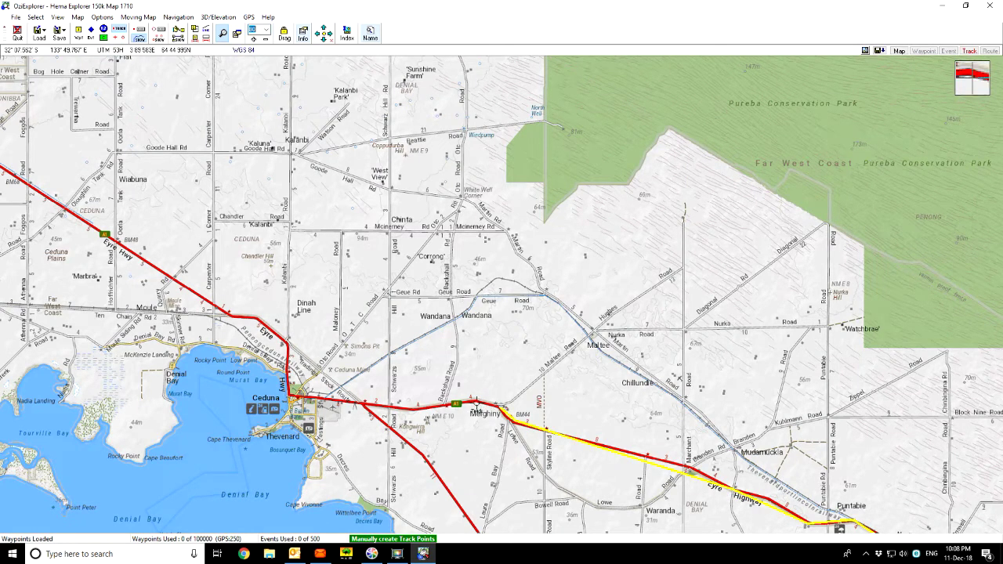
pyautogui.click(413, 408)
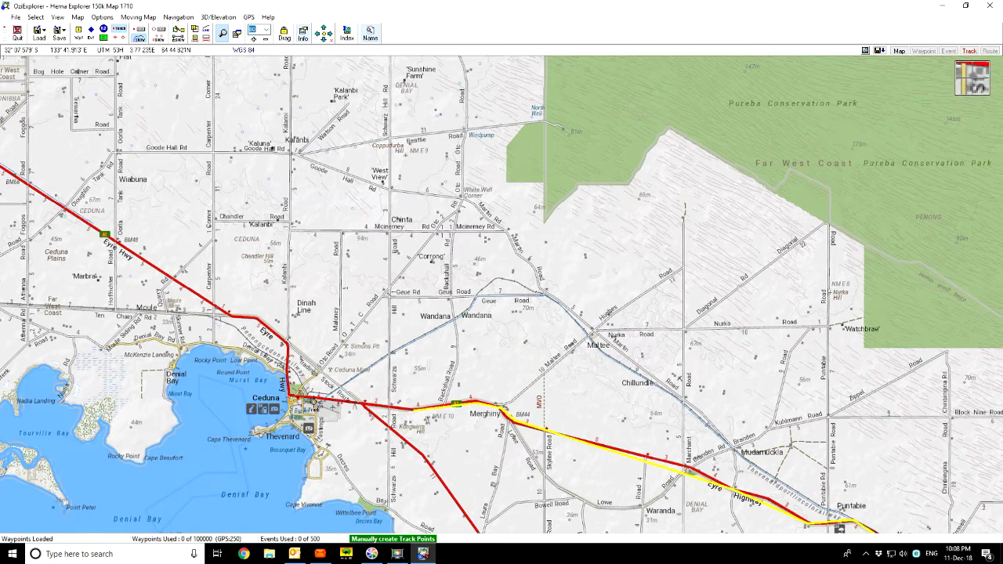
pyautogui.click(293, 400)
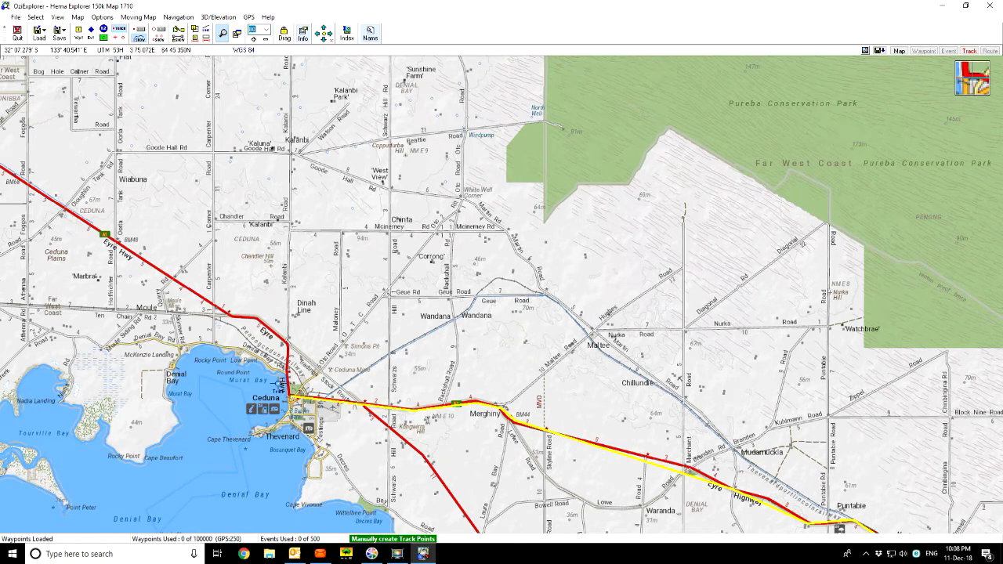
pyautogui.click(119, 32)
# - View the whole drawn track between Ceduna and Port Augusta on the map
pyautogui.moveTo(841, 443); pyautogui.dragTo(618, 319)
pyautogui.scroll(-2, 618, 319)
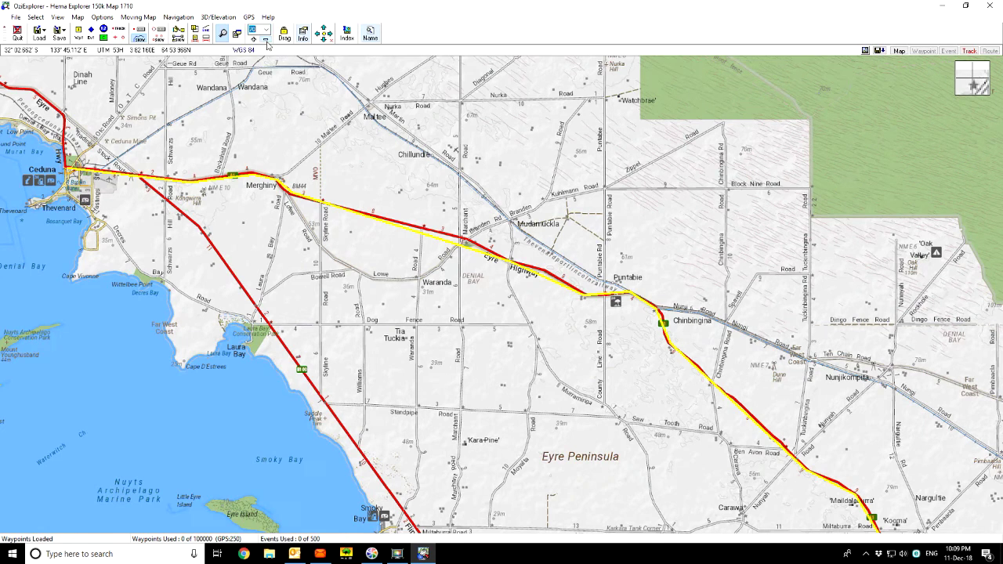
pyautogui.click(267, 44)
pyautogui.click(265, 44)
pyautogui.click(265, 45)
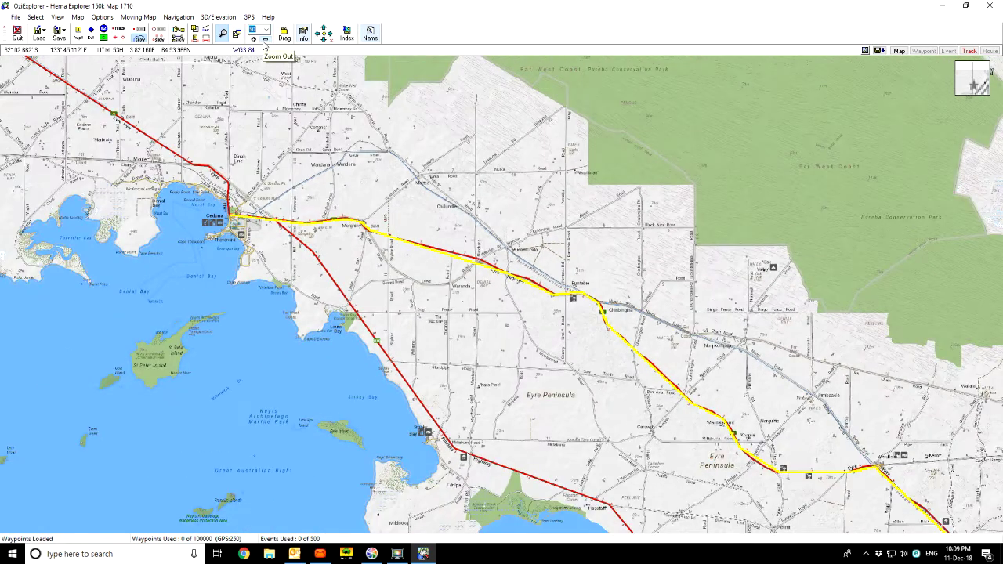
pyautogui.click(265, 45)
pyautogui.click(265, 45)
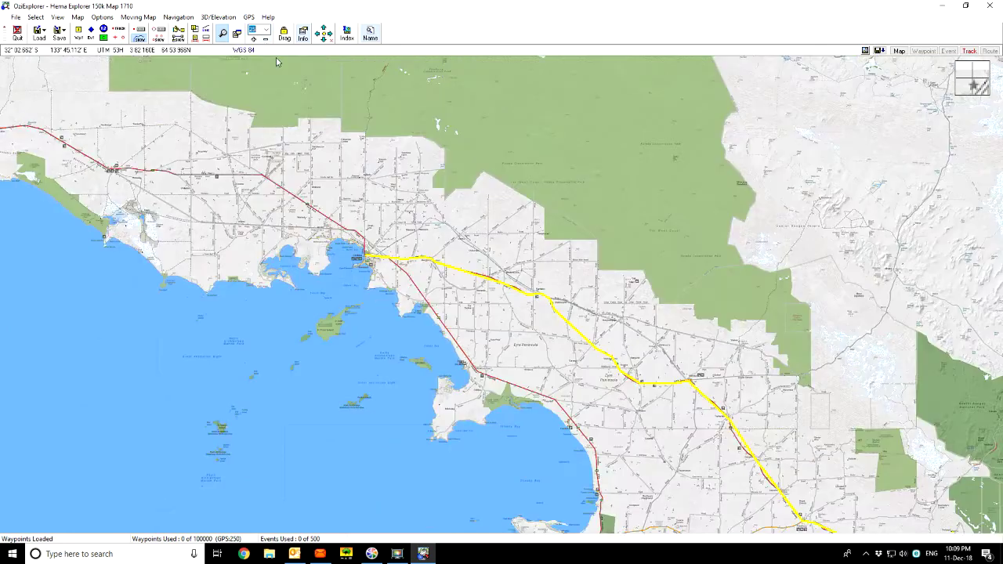
pyautogui.moveTo(677, 316); pyautogui.dragTo(520, 259)
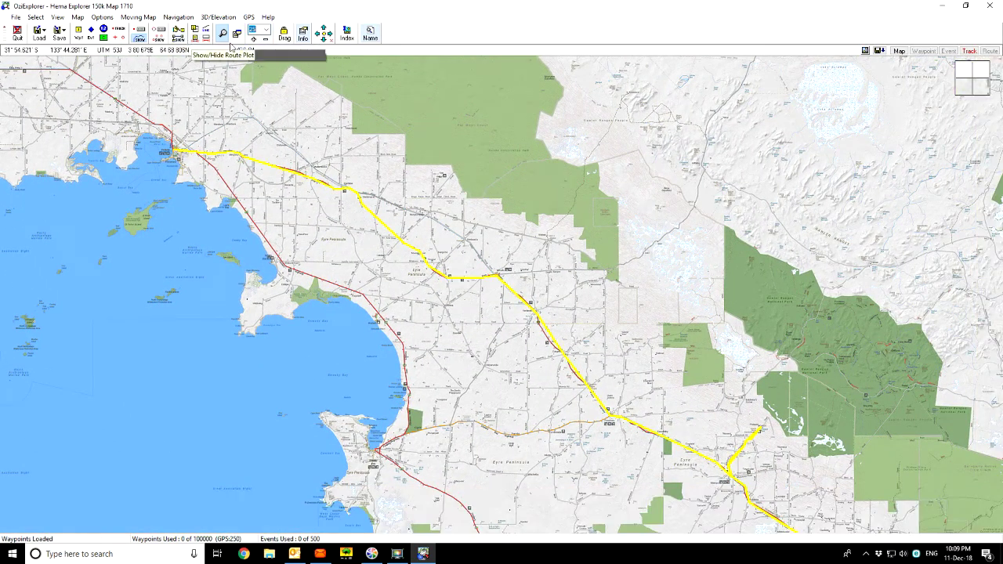
pyautogui.click(265, 45)
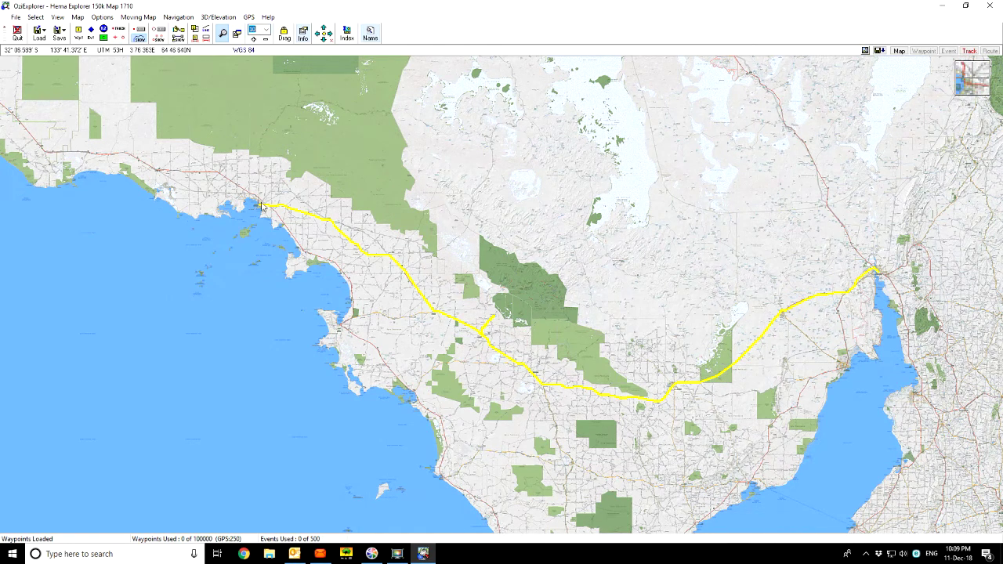
# - Check the number of points and the distance of track 1 in Track Control and close it
pyautogui.moveTo(251, 170); pyautogui.dragTo(304, 224)
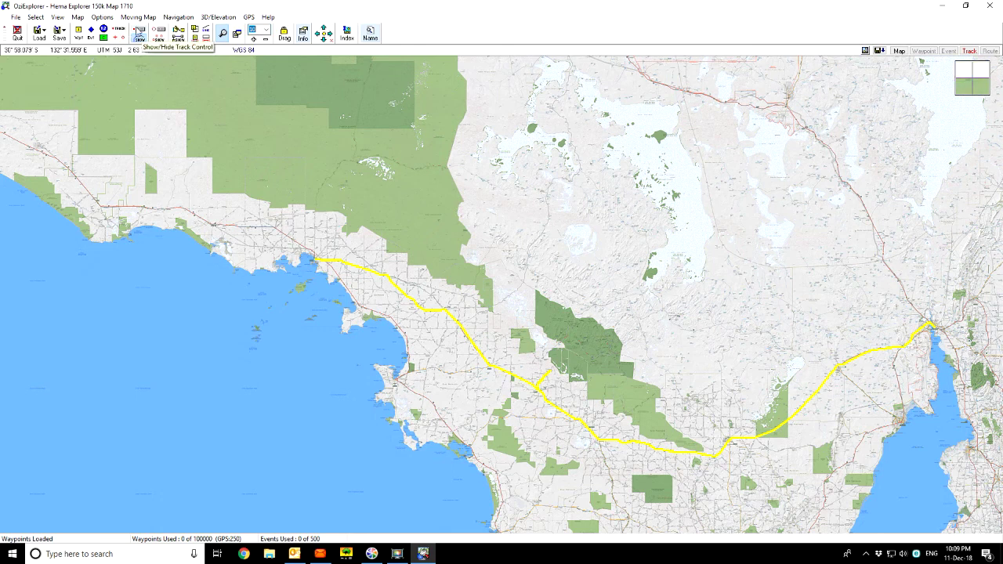
pyautogui.click(139, 35)
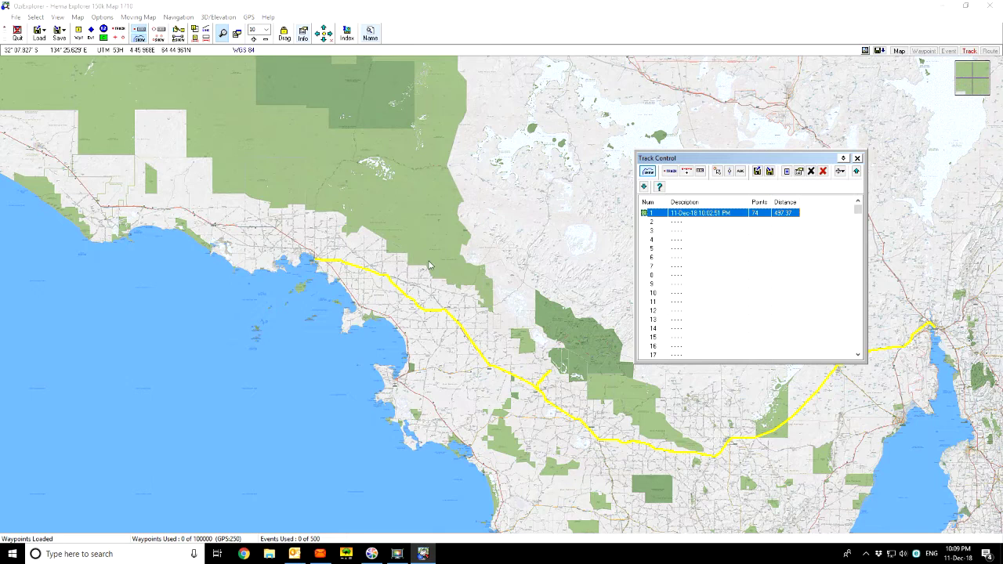
pyautogui.click(857, 159)
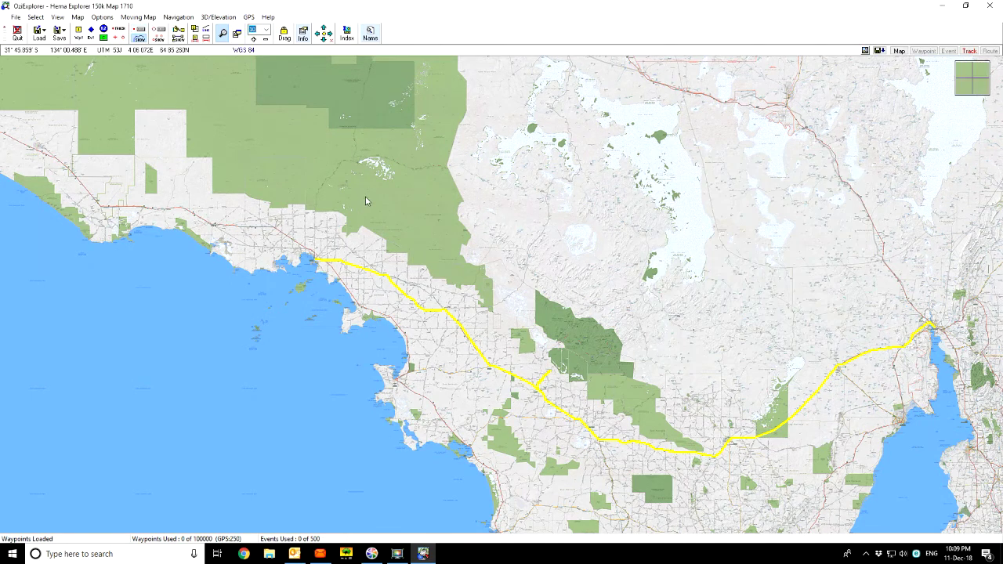
pyautogui.moveTo(335, 140); pyautogui.dragTo(362, 306)
pyautogui.moveTo(387, 245); pyautogui.dragTo(389, 74)
pyautogui.moveTo(469, 162); pyautogui.dragTo(471, 212)
pyautogui.moveTo(390, 170); pyautogui.dragTo(390, 431)
pyautogui.moveTo(381, 361); pyautogui.dragTo(411, 14)
pyautogui.moveTo(425, 129); pyautogui.dragTo(540, 74)
pyautogui.moveTo(544, 260); pyautogui.dragTo(533, 354)
pyautogui.moveTo(532, 105); pyautogui.dragTo(569, 22)
pyautogui.moveTo(530, 291); pyautogui.dragTo(580, 386)
pyautogui.moveTo(561, 251)
pyautogui.mouseDown()
pyautogui.moveTo(561, 475)
pyautogui.moveTo(560, 243)
pyautogui.mouseUp()
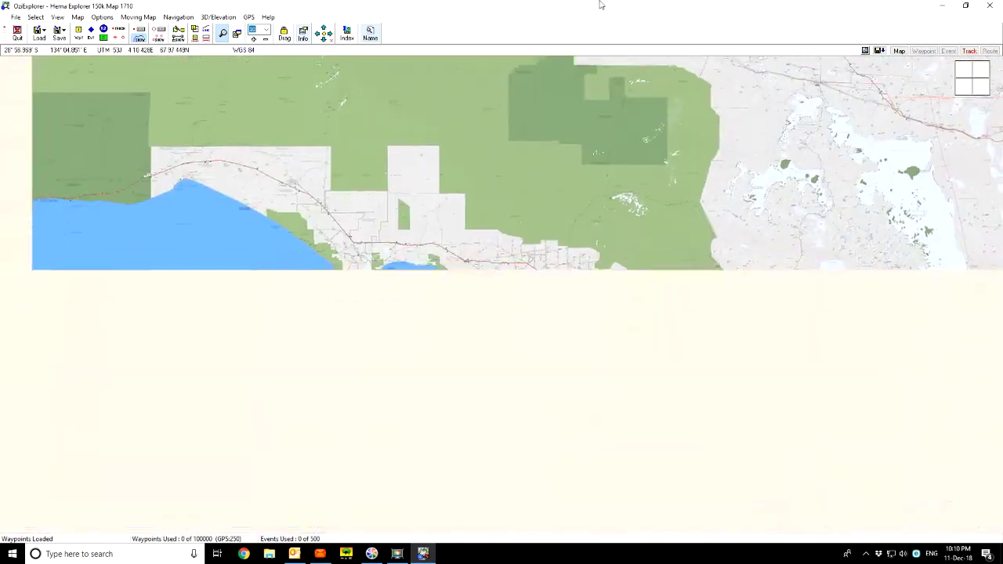
pyautogui.click(252, 40)
pyautogui.moveTo(543, 230); pyautogui.dragTo(401, 197)
pyautogui.moveTo(529, 247); pyautogui.dragTo(383, 253)
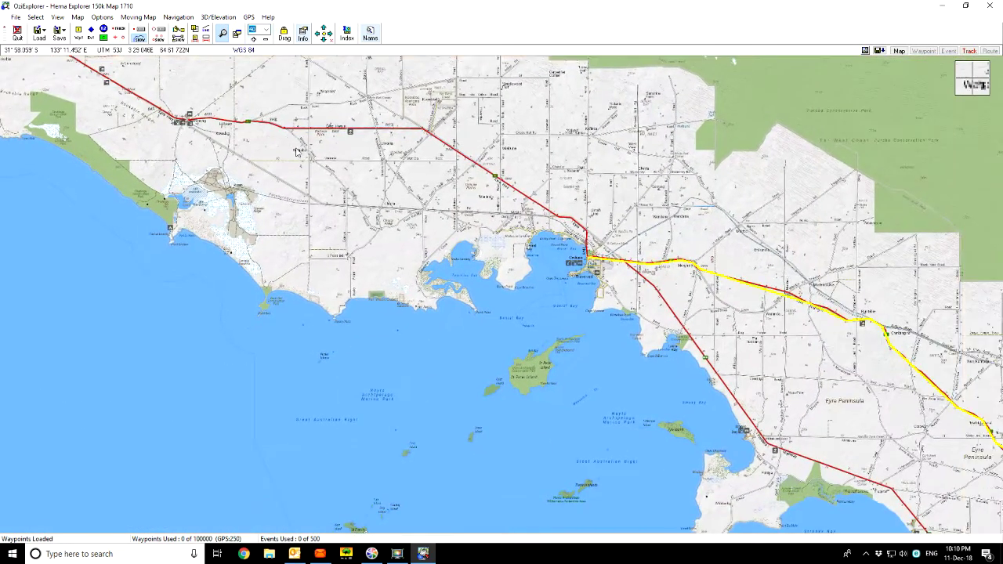
# - Save track 1 to a track file named Port Augusta Ceduna in the Data folder
pyautogui.click(16, 17)
pyautogui.moveTo(90, 42)
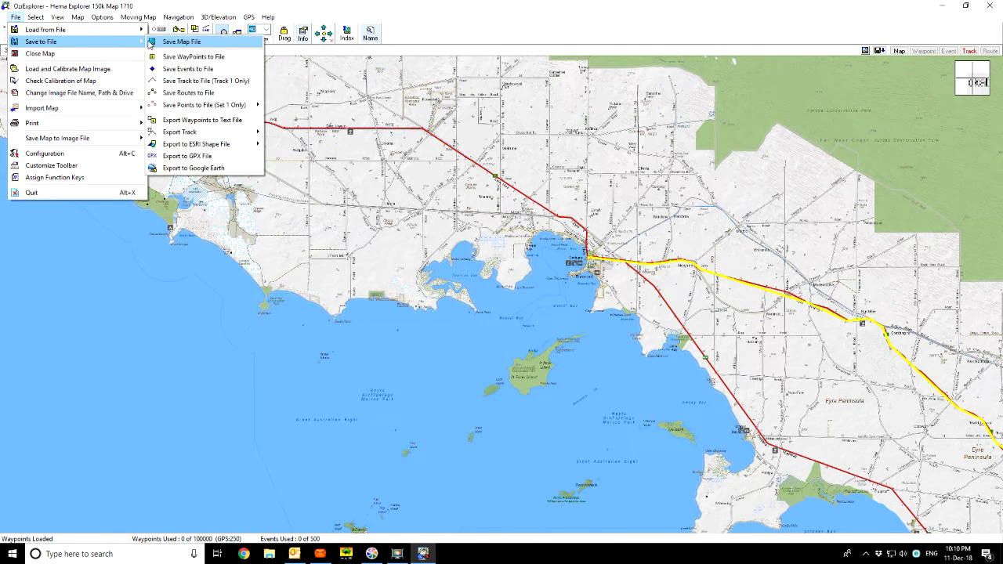
pyautogui.click(226, 83)
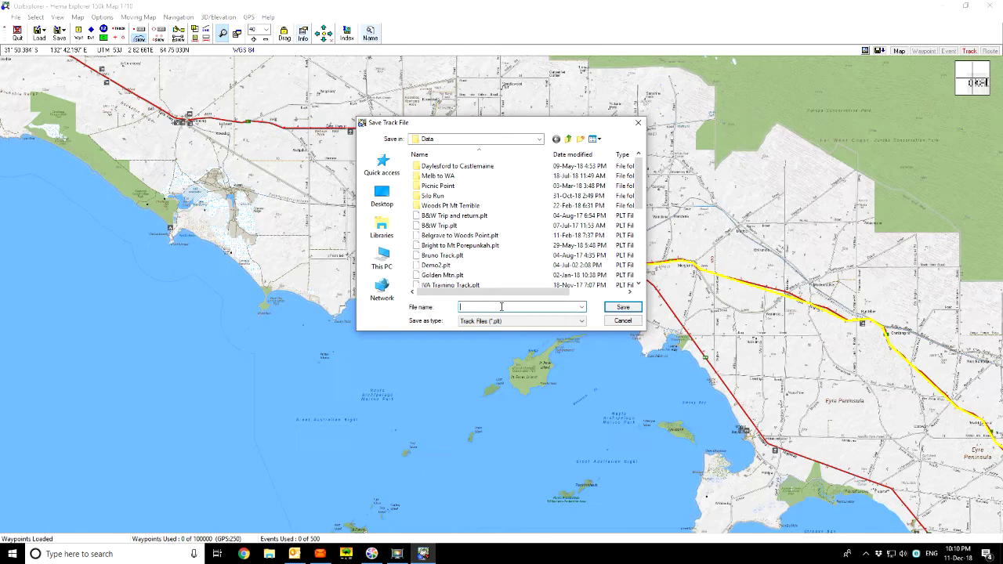
pyautogui.write('Port')
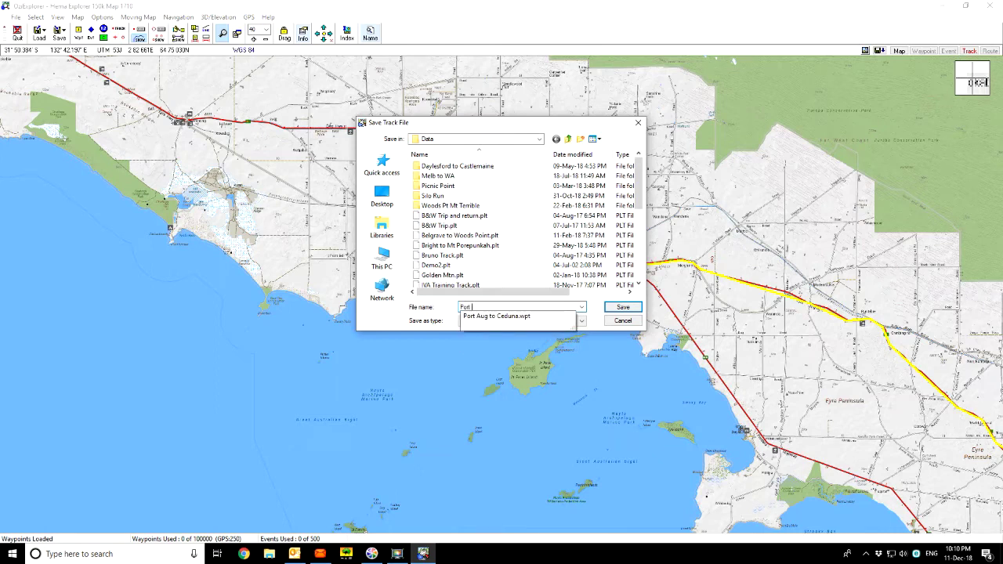
pyautogui.write(' Augusta Ceduna')
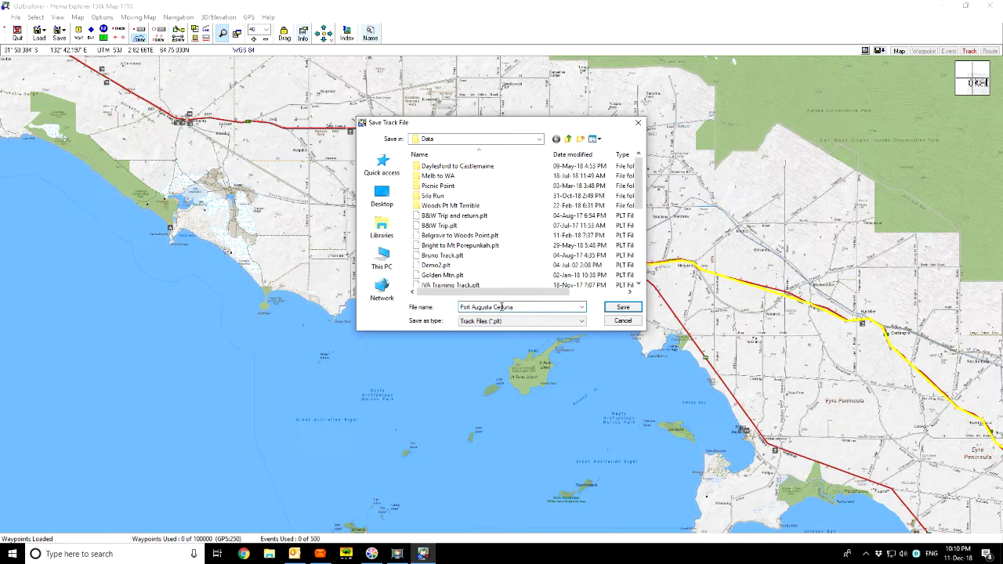
pyautogui.click(621, 307)
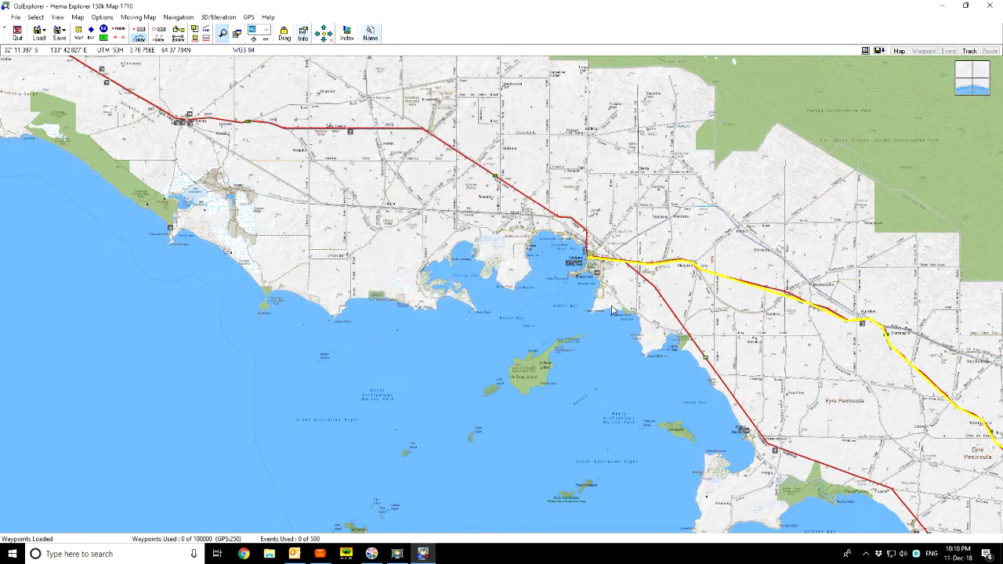
# - Clear all tracks from the map and confirm the removal
pyautogui.moveTo(530, 303); pyautogui.dragTo(195, 271)
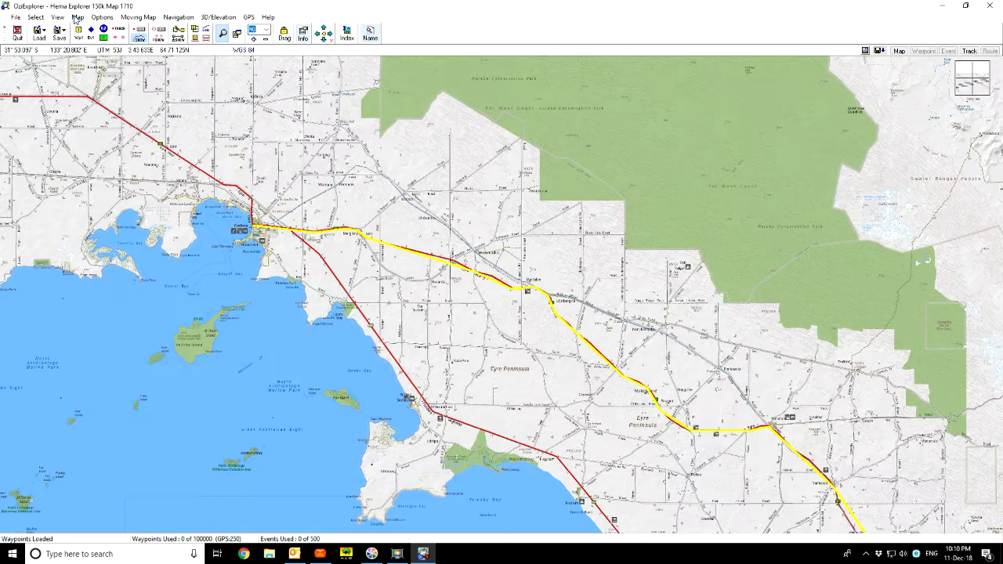
pyautogui.click(76, 17)
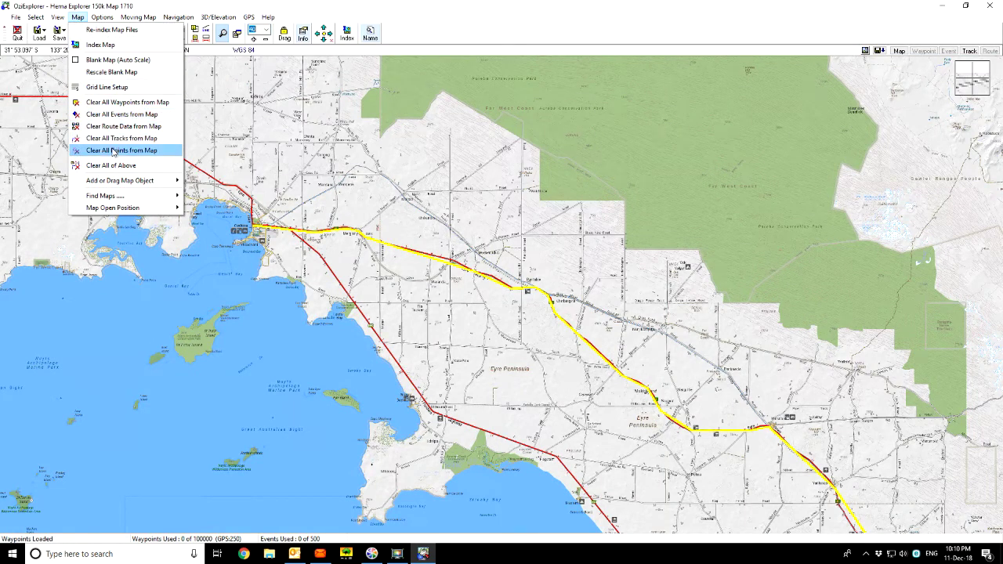
pyautogui.click(113, 139)
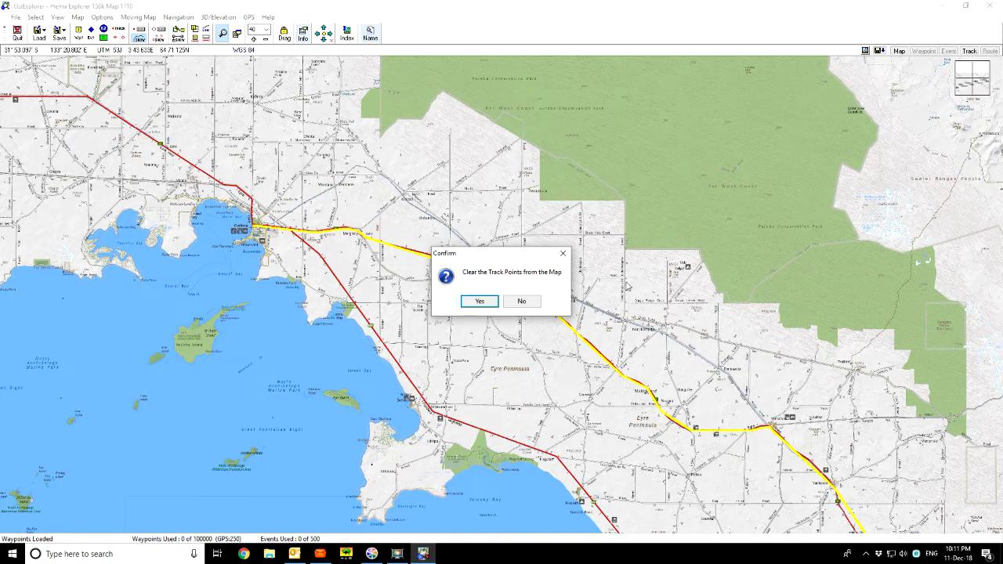
pyautogui.click(479, 302)
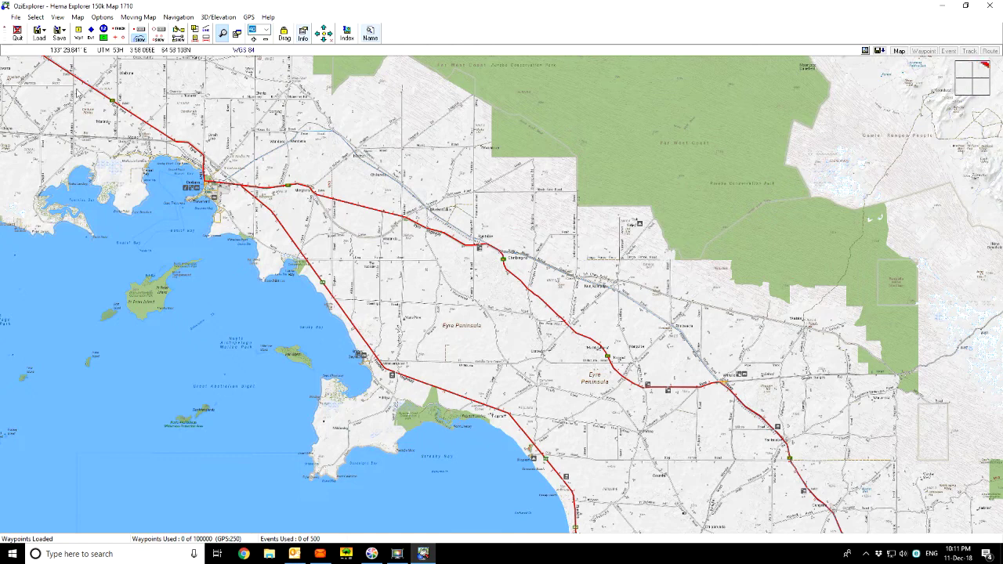
# - Load the track file Port Augusta Ceduna.plt from the Data folder onto the map
pyautogui.click(16, 18)
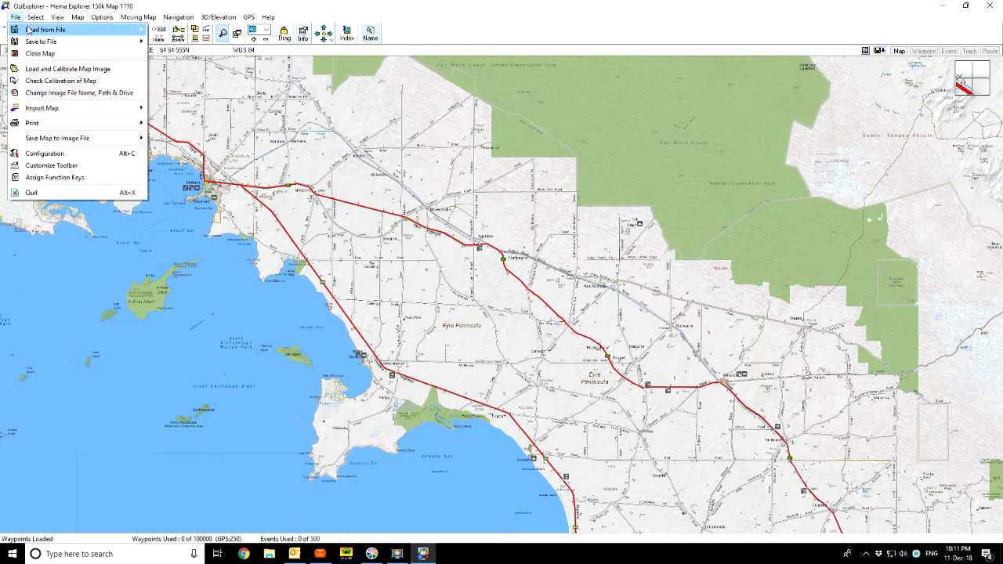
pyautogui.moveTo(32, 30)
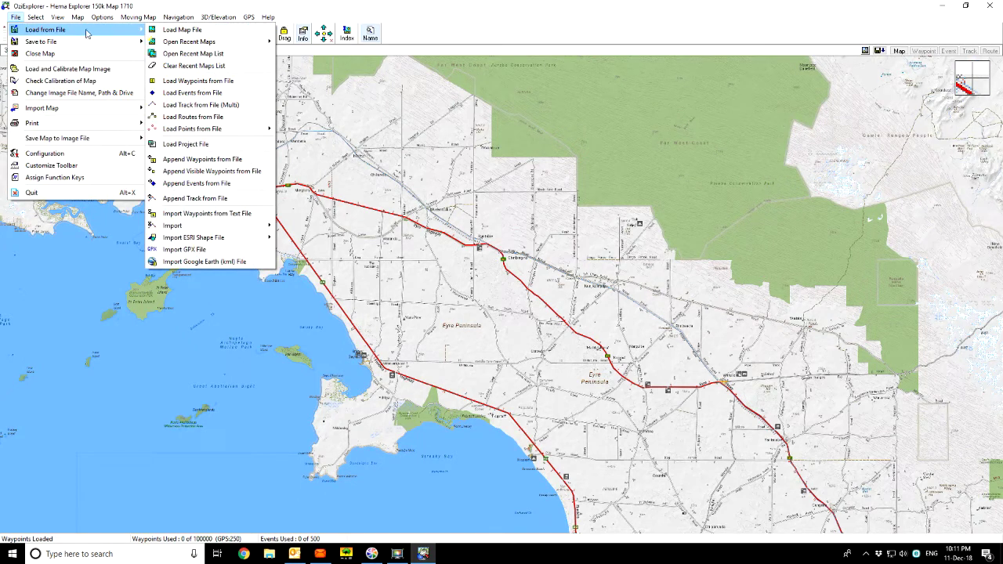
pyautogui.click(209, 105)
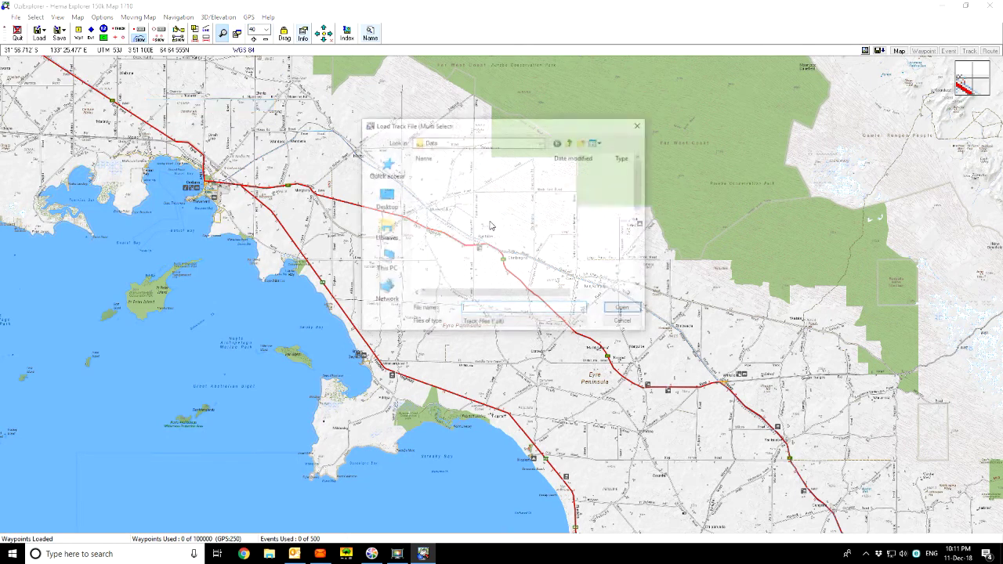
pyautogui.click(474, 247)
pyautogui.scroll(-3, 549, 218)
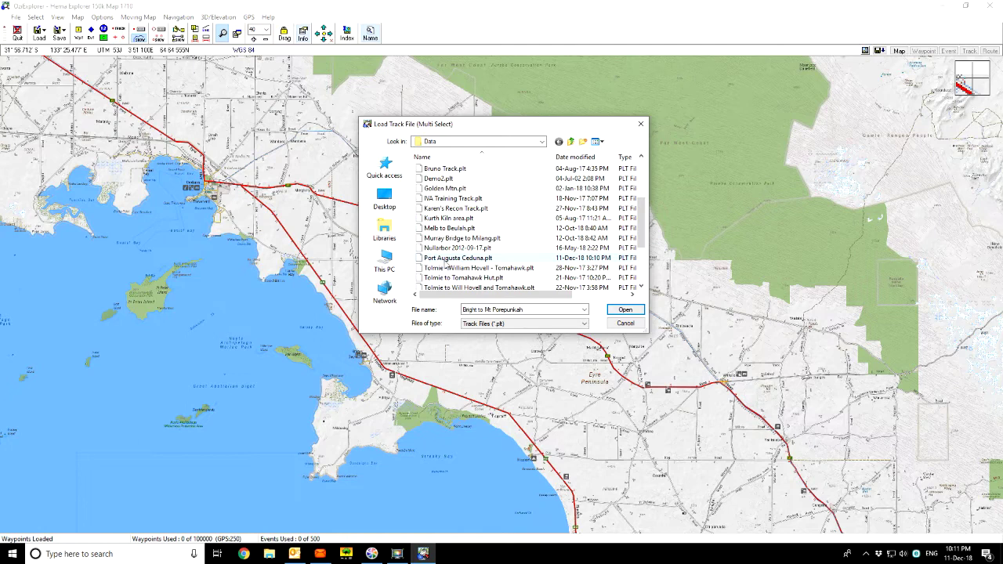
pyautogui.doubleClick(456, 259)
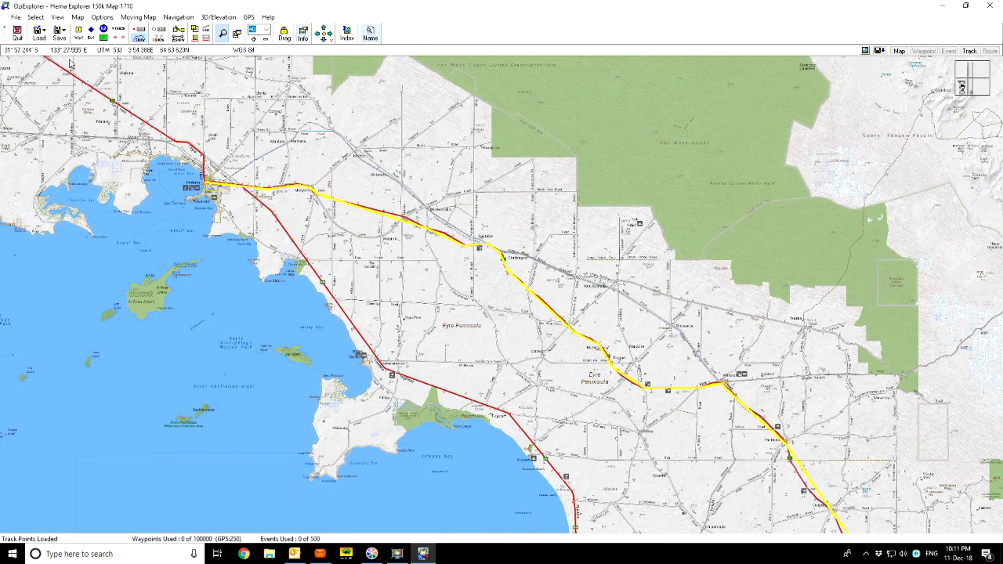
# - Clear all tracks from the map and confirm the removal
pyautogui.click(15, 18)
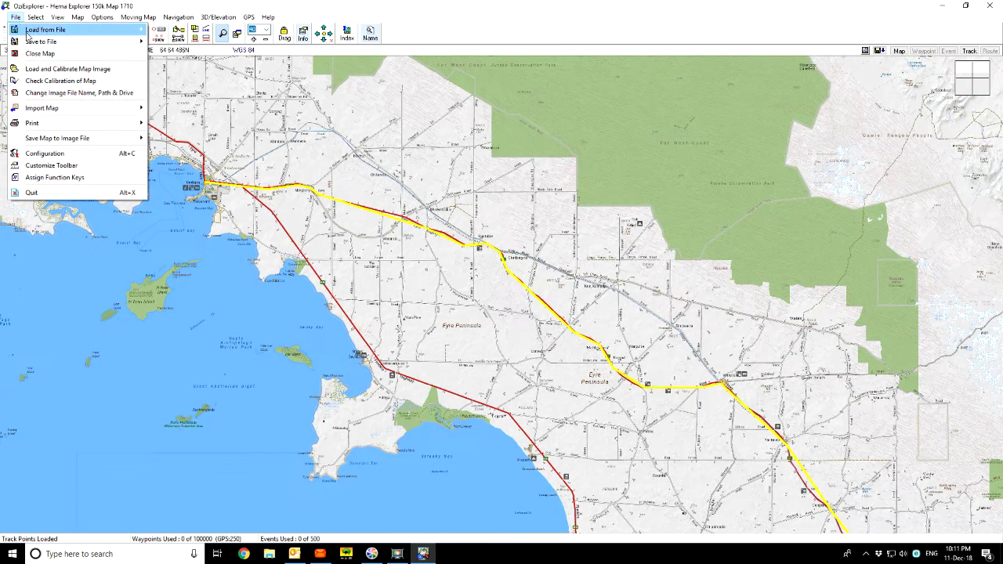
pyautogui.moveTo(77, 17)
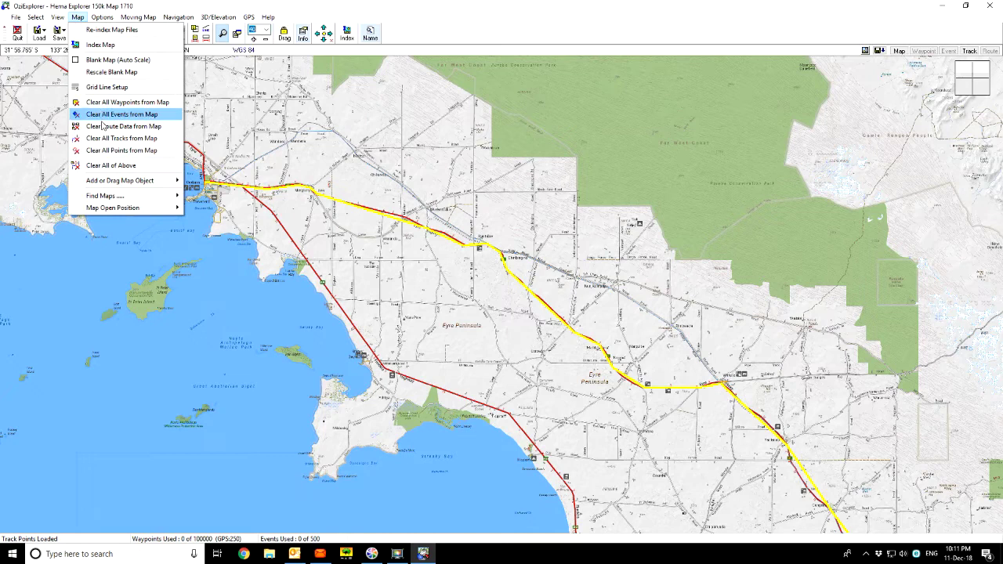
pyautogui.click(112, 141)
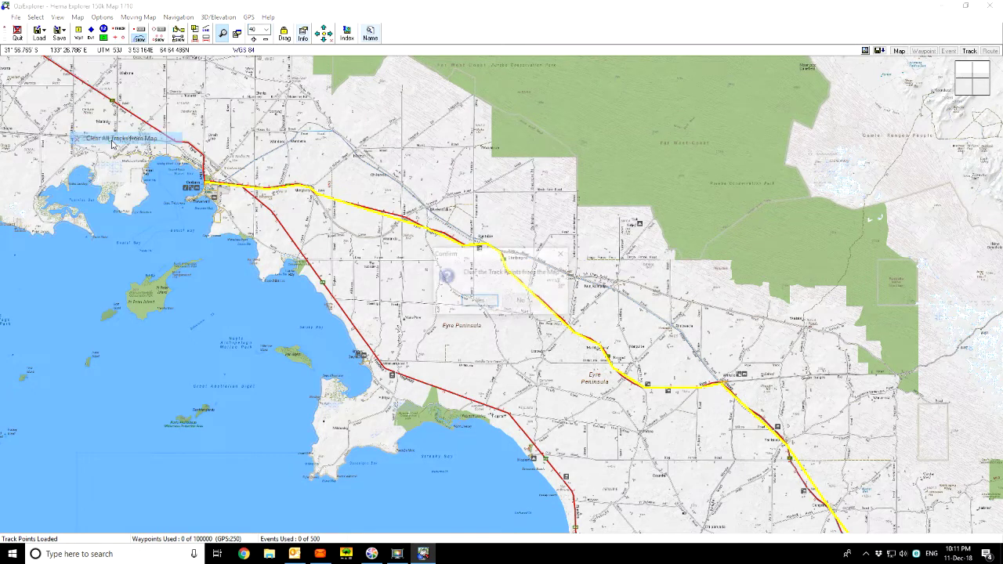
pyautogui.click(479, 302)
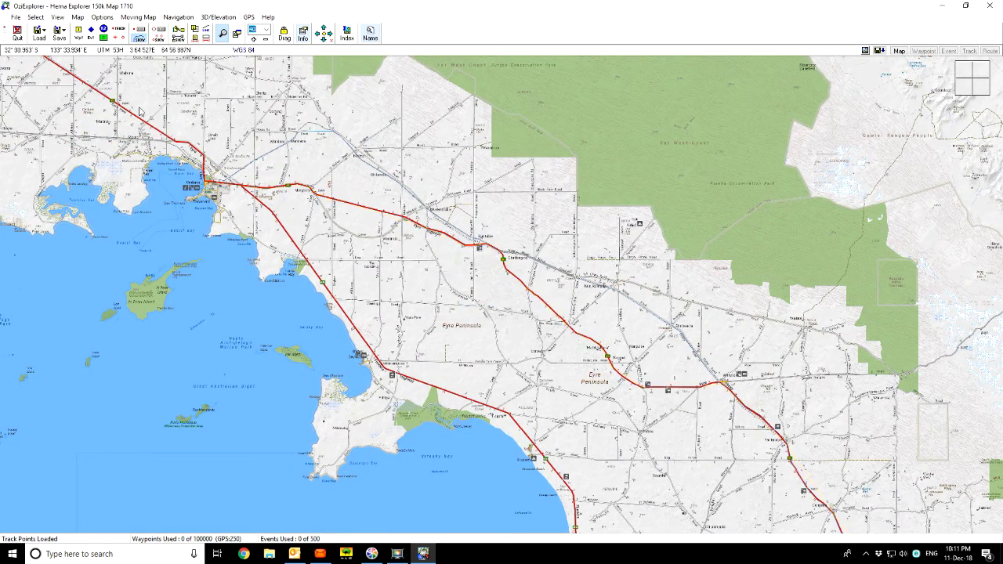
# - Load the WA Track file from the Melb to WA subfolder of the Data folder onto the map
pyautogui.click(14, 18)
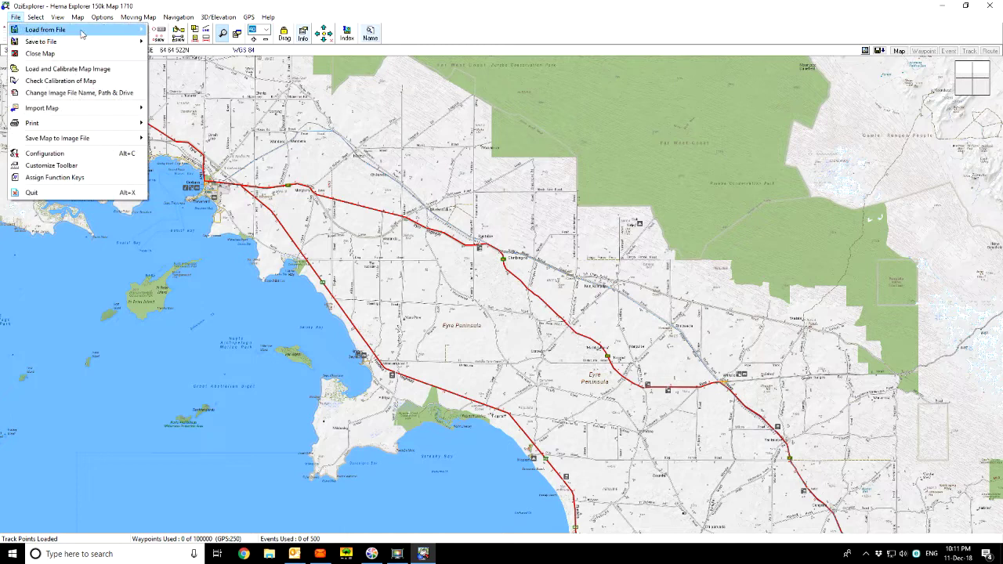
pyautogui.moveTo(47, 30)
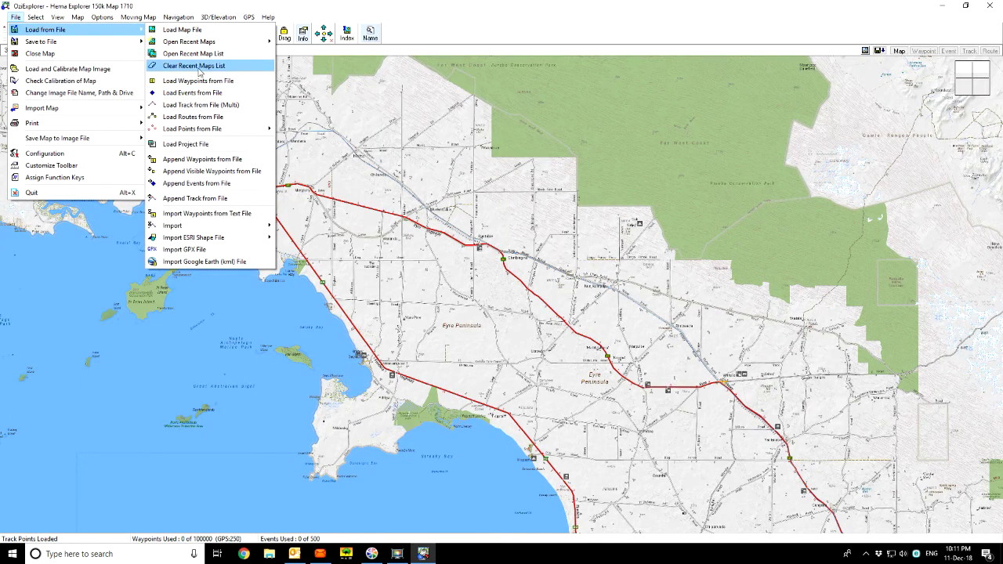
pyautogui.click(200, 104)
pyautogui.click(513, 238)
pyautogui.moveTo(445, 221); pyautogui.dragTo(511, 213)
pyautogui.scroll(-5, 512, 220)
pyautogui.scroll(-1, 512, 228)
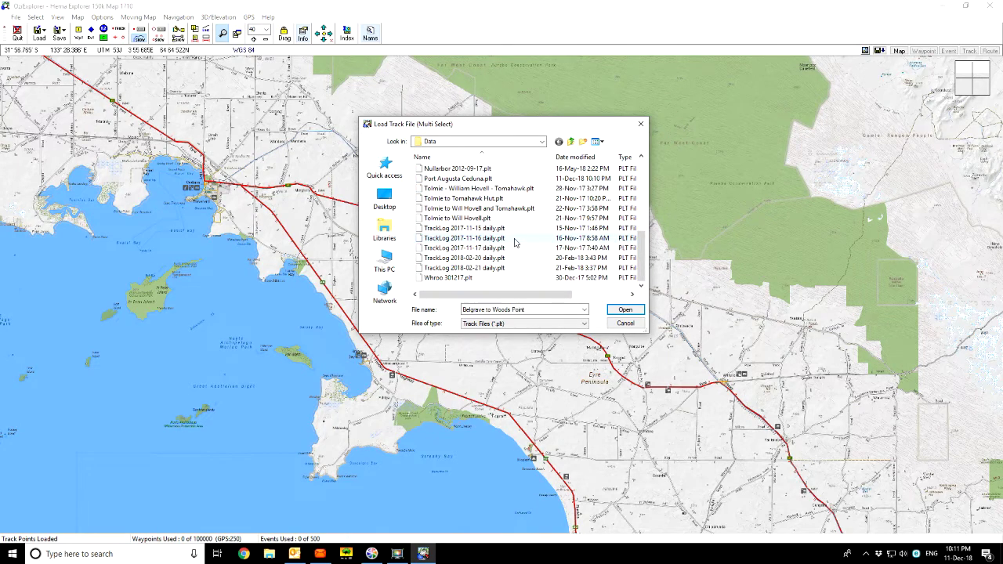
pyautogui.scroll(6, 513, 240)
pyautogui.doubleClick(437, 180)
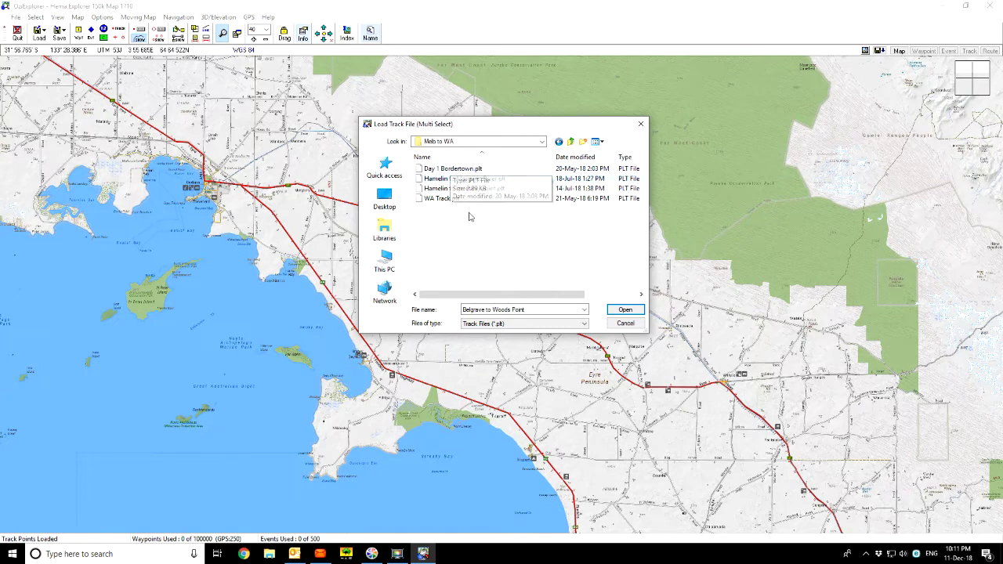
pyautogui.doubleClick(442, 198)
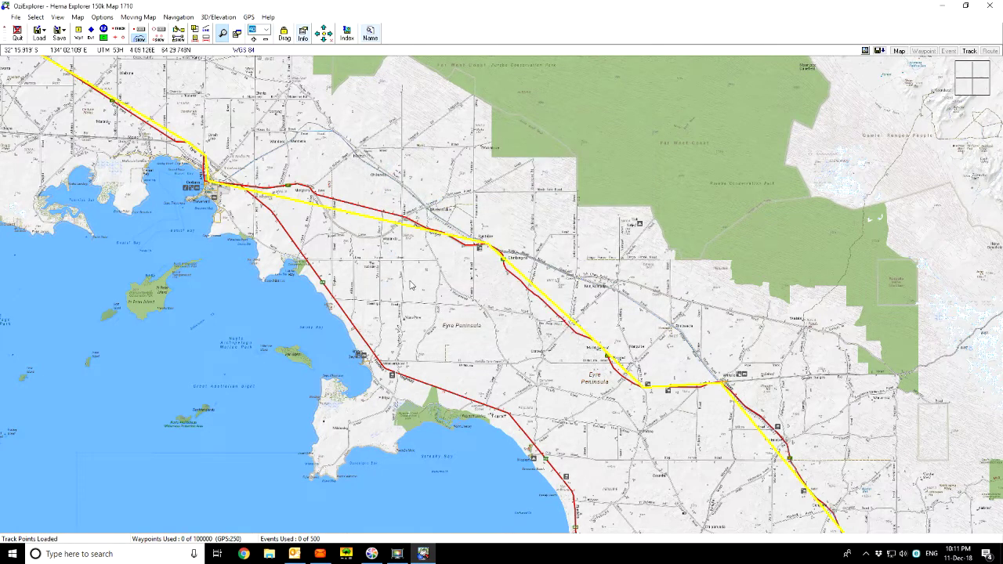
# - Set the map zoom to 10 and examine the loaded track westward from Ceduna along the coast
pyautogui.scroll(-2, 480, 329)
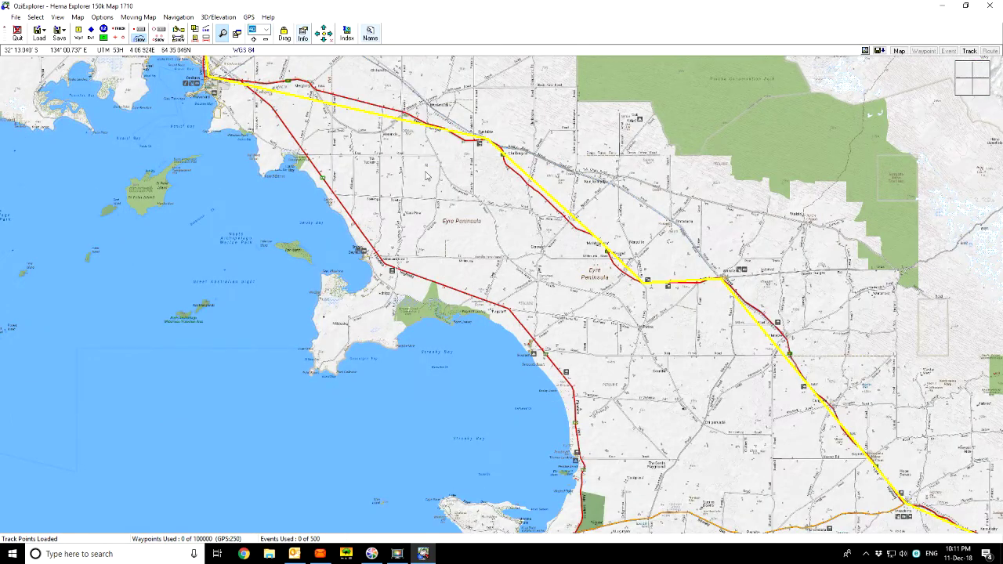
pyautogui.moveTo(455, 263); pyautogui.dragTo(499, 320)
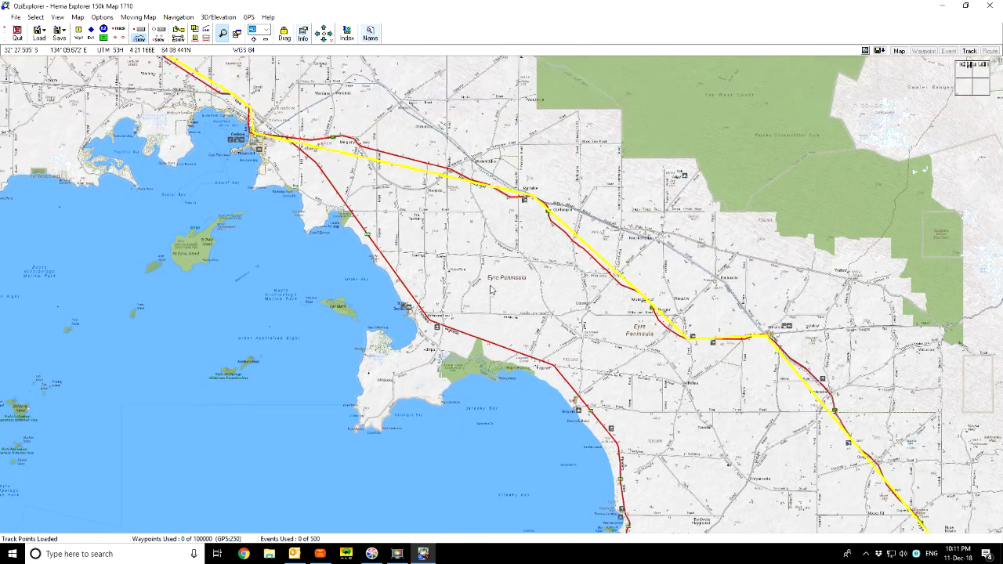
pyautogui.scroll(-3, 492, 294)
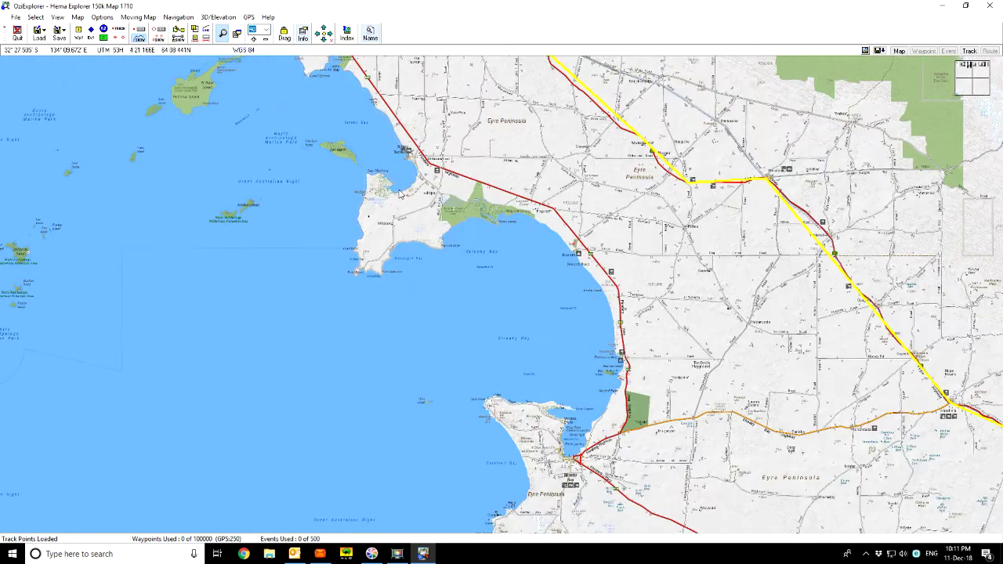
pyautogui.scroll(-1, 472, 319)
pyautogui.click(267, 31)
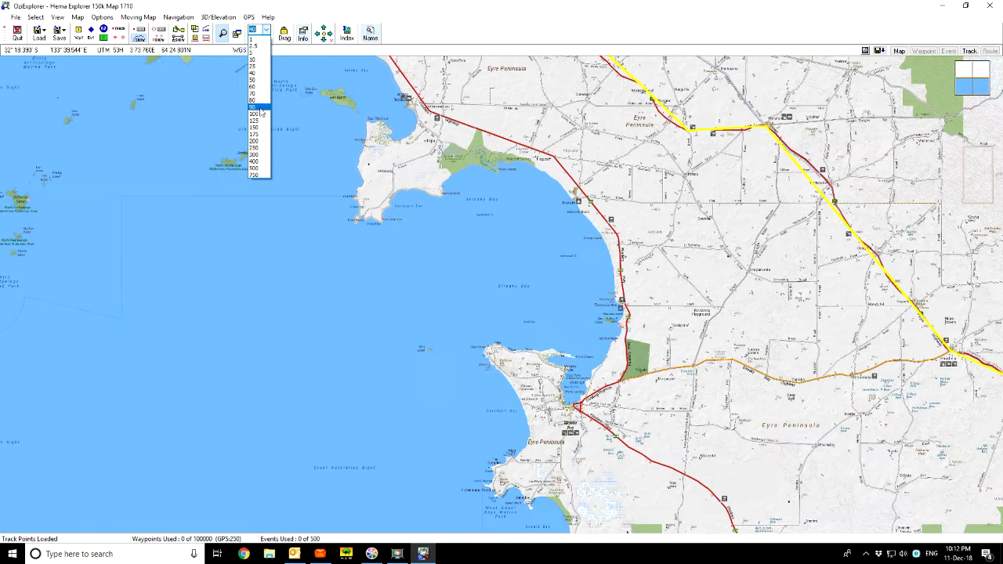
pyautogui.click(253, 65)
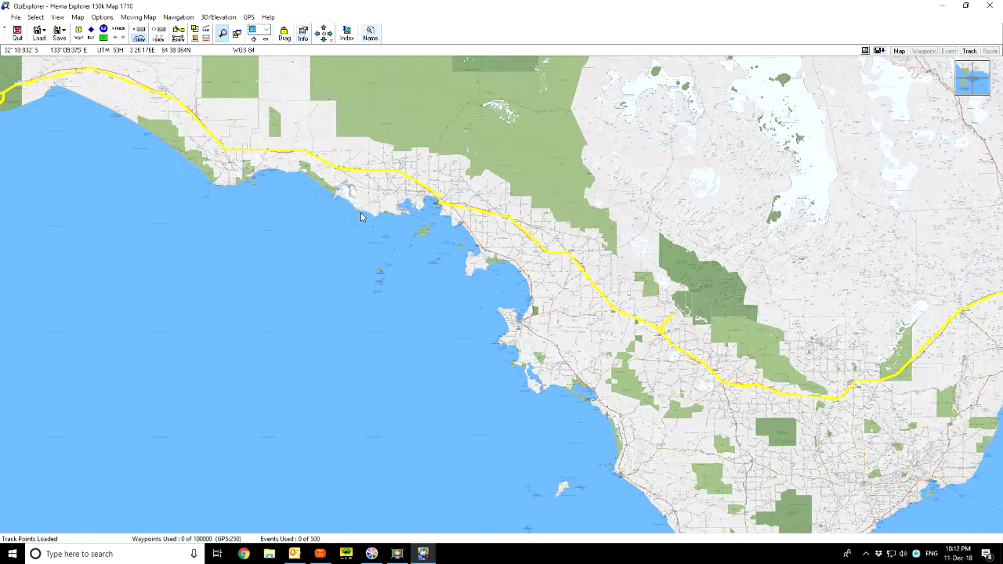
pyautogui.moveTo(291, 220); pyautogui.dragTo(393, 248)
pyautogui.moveTo(326, 272); pyautogui.dragTo(543, 287)
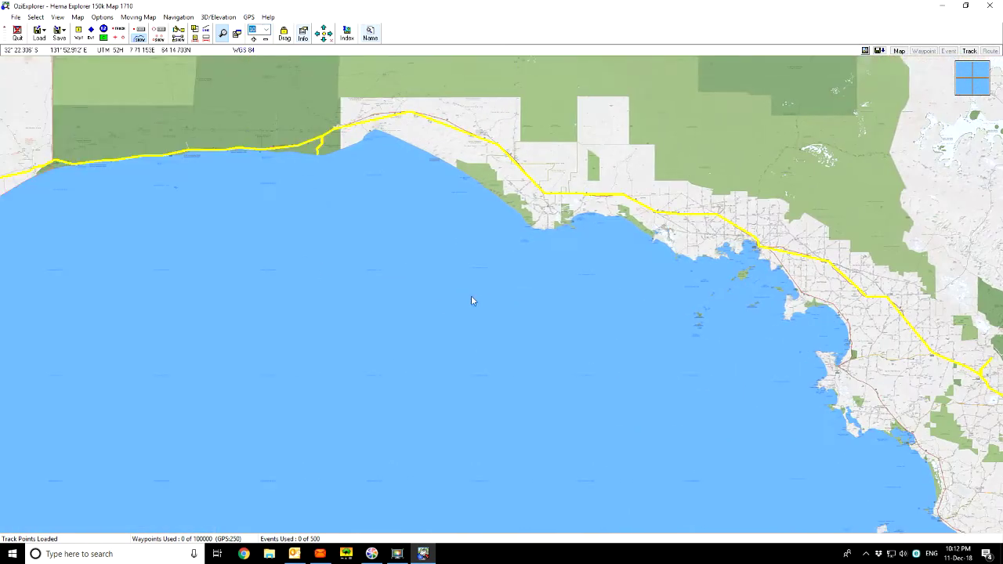
pyautogui.moveTo(394, 308); pyautogui.dragTo(481, 323)
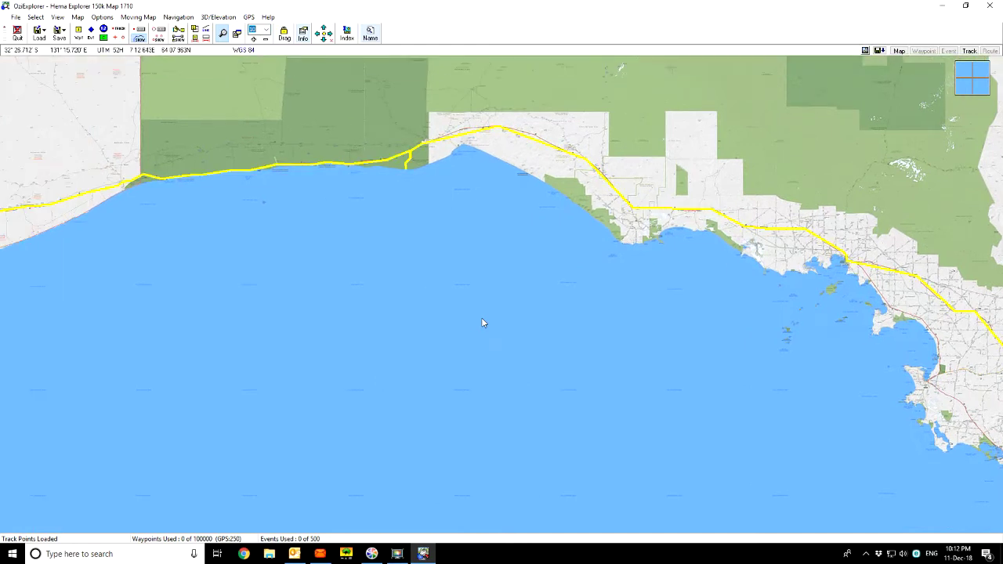
pyautogui.moveTo(362, 313); pyautogui.dragTo(502, 323)
pyautogui.moveTo(276, 309); pyautogui.dragTo(715, 278)
pyautogui.scroll(-1, 326, 239)
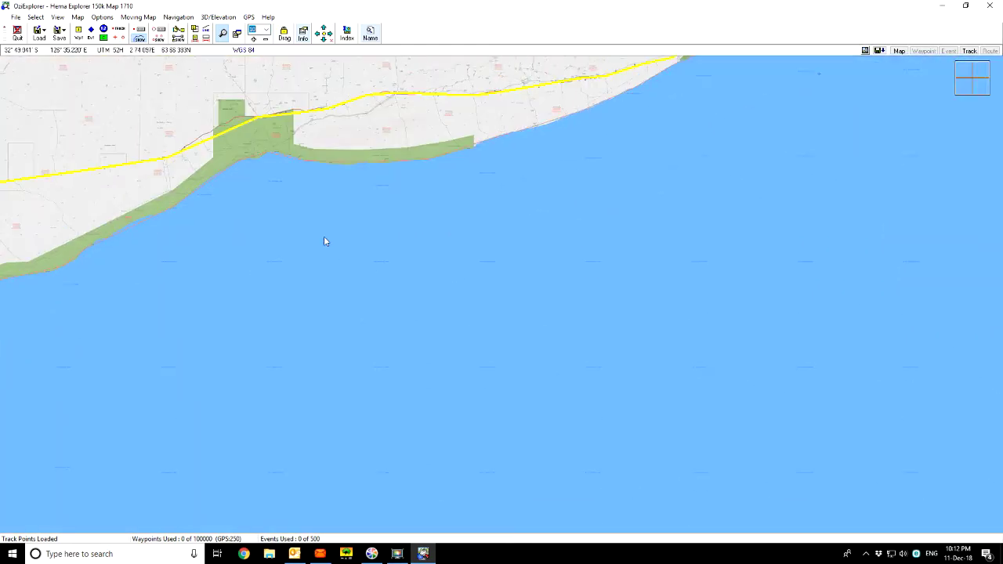
# - Set the map zoom to 2.5 and view the whole track between Western Australia and Melbourne
pyautogui.click(265, 31)
pyautogui.click(261, 47)
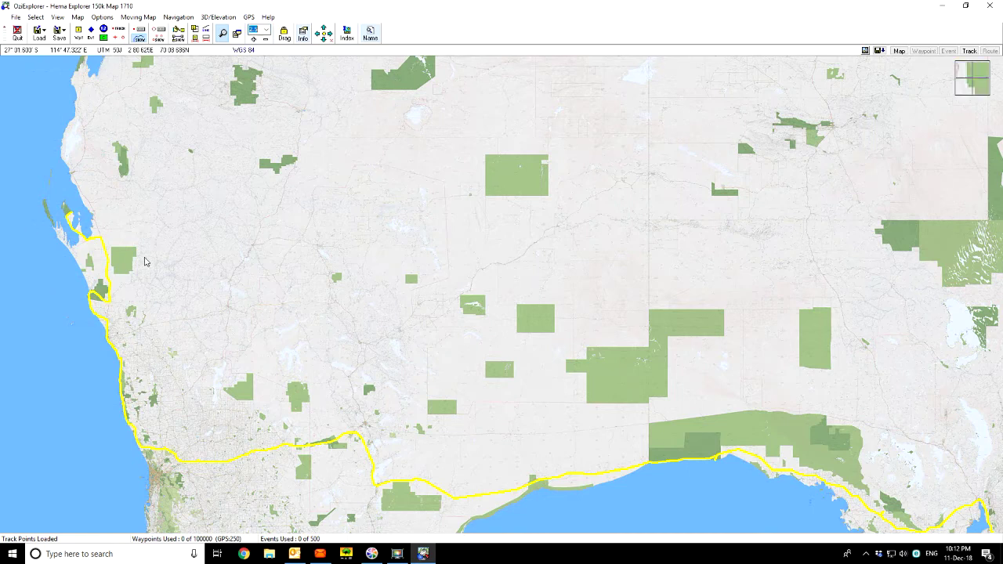
pyautogui.moveTo(369, 340); pyautogui.dragTo(196, 69)
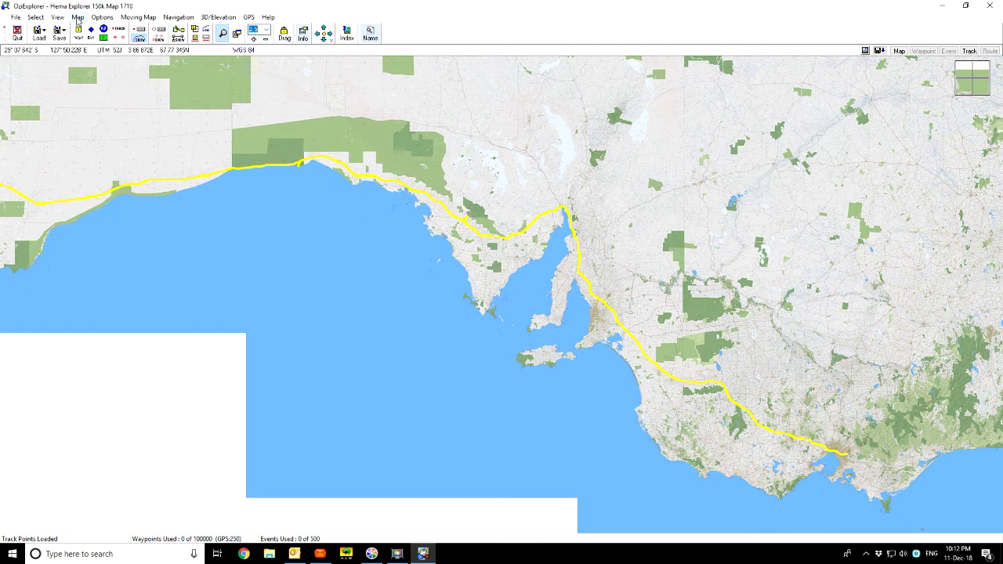
# - Clear the Melbourne to WA track from the map with the clear-all-tracks command and confirm
pyautogui.click(78, 17)
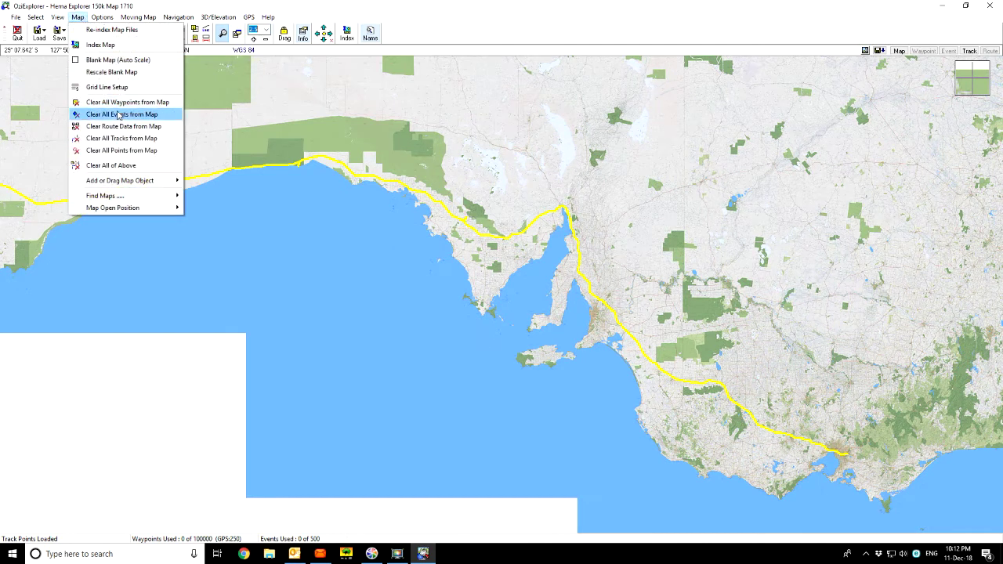
pyautogui.click(123, 140)
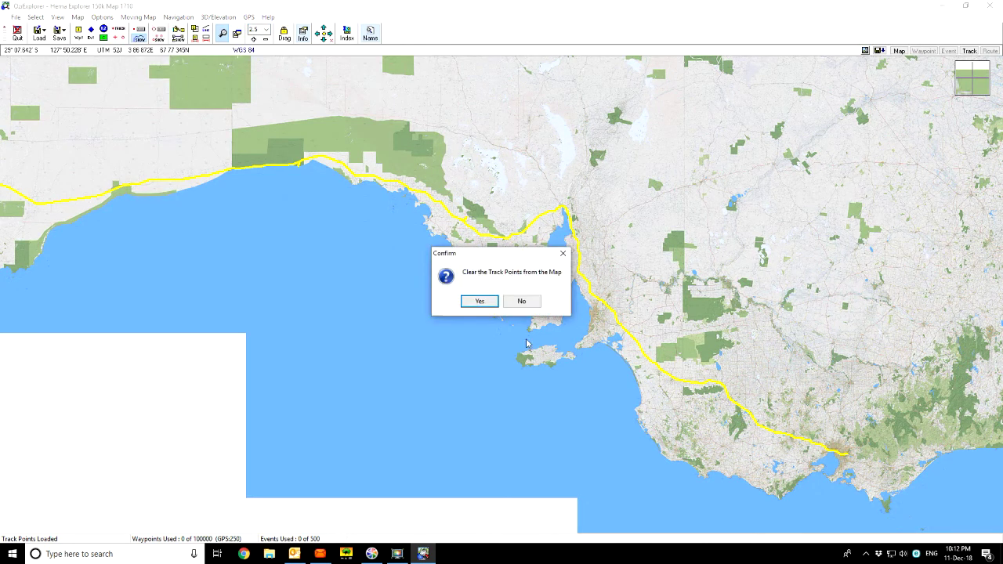
pyautogui.click(479, 304)
pyautogui.moveTo(815, 336); pyautogui.dragTo(452, 287)
pyautogui.scroll(5, 587, 347)
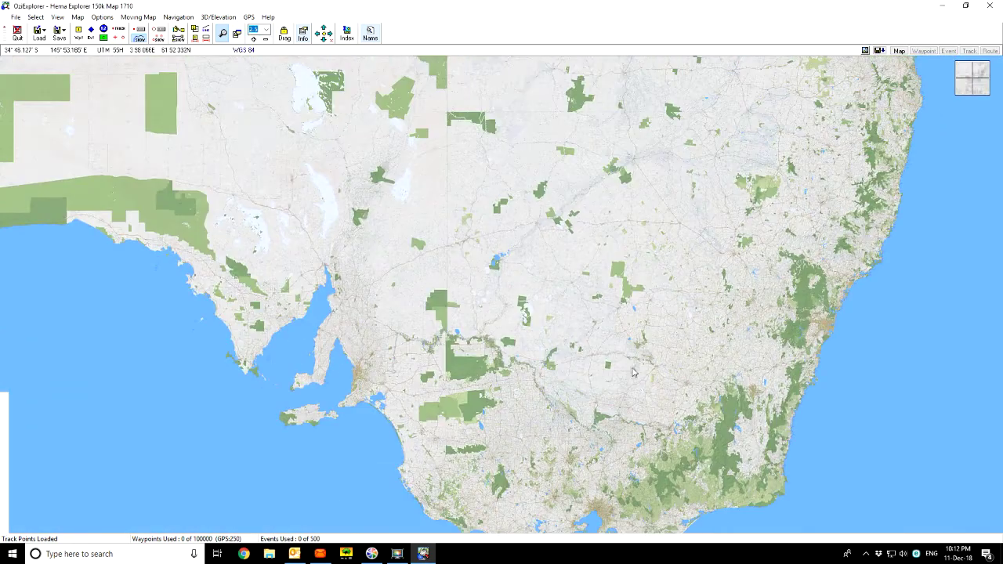
pyautogui.scroll(-6, 599, 419)
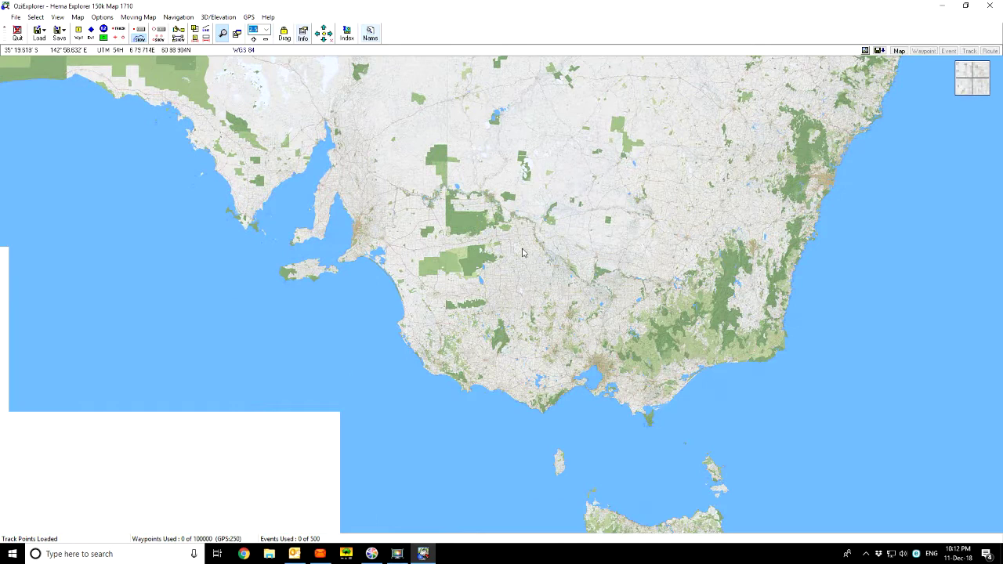
pyautogui.scroll(-3, 501, 235)
pyautogui.scroll(3, 473, 280)
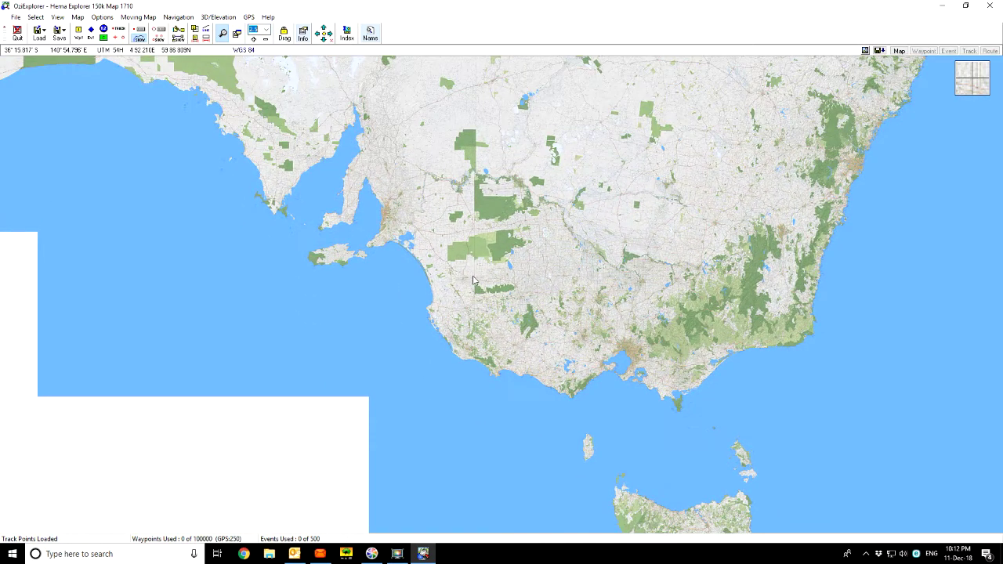
pyautogui.scroll(2, 472, 279)
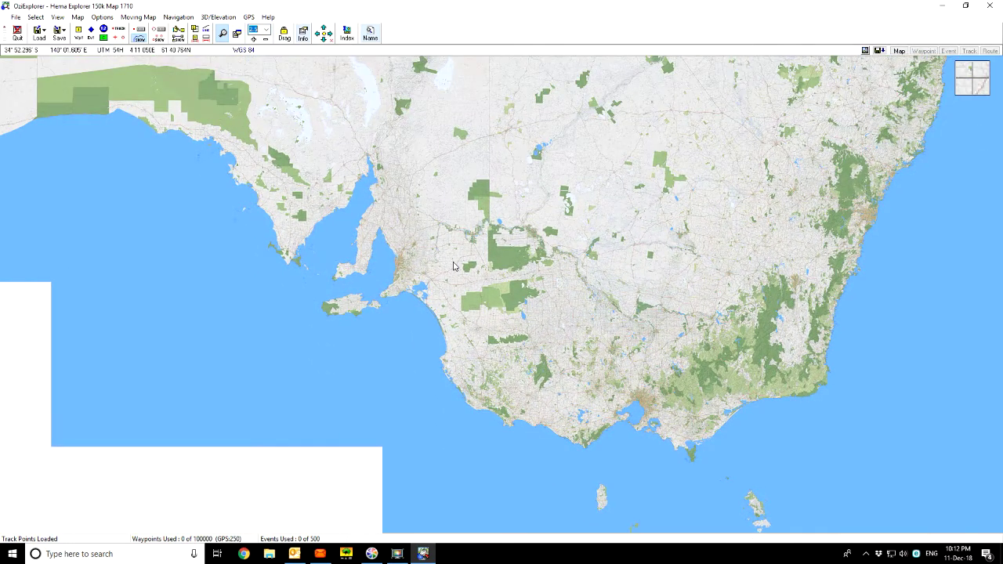
pyautogui.scroll(3, 441, 206)
pyautogui.scroll(-3, 443, 211)
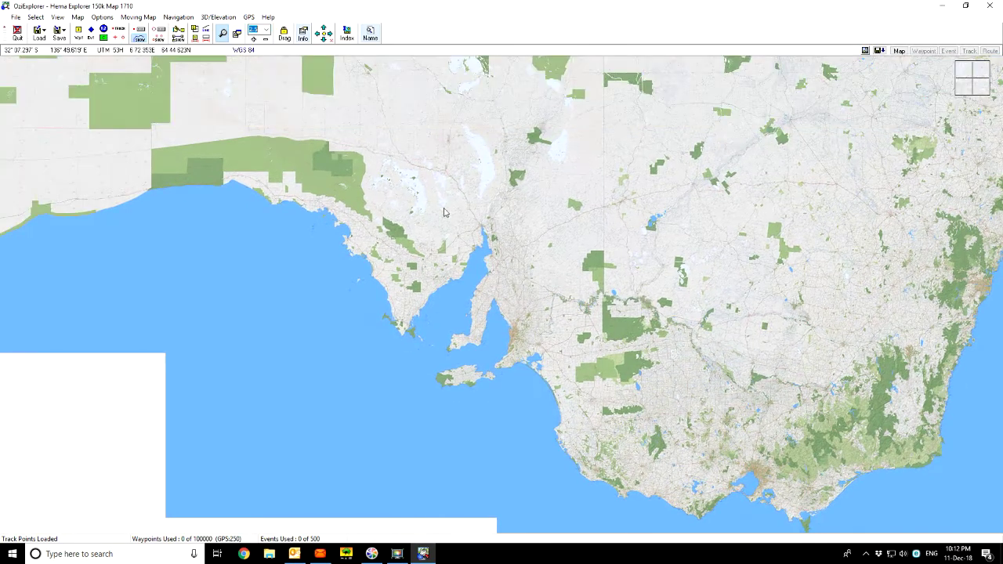
pyautogui.scroll(3, 443, 211)
pyautogui.scroll(-2, 406, 227)
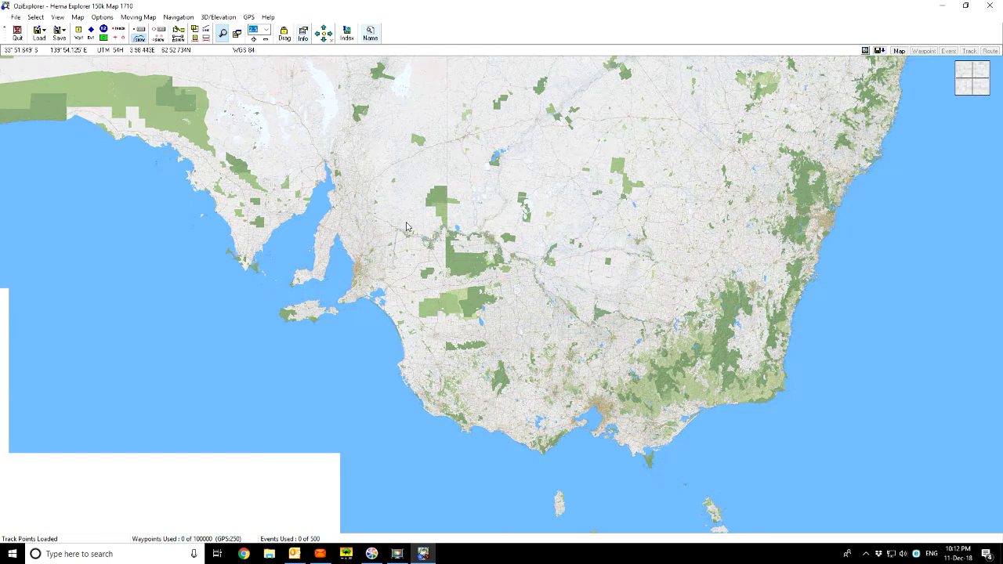
pyautogui.moveTo(406, 226); pyautogui.dragTo(481, 295)
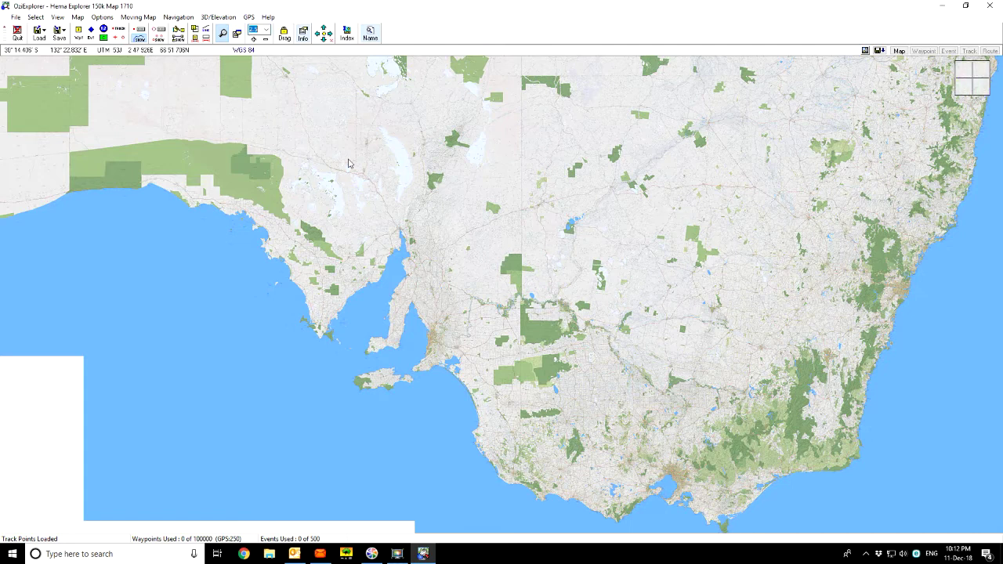
pyautogui.click(423, 553)
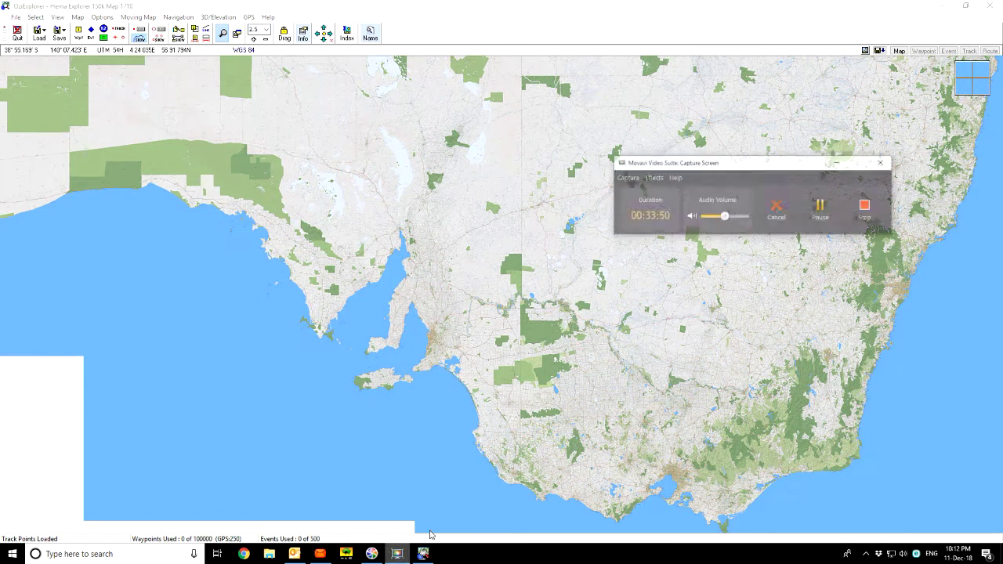